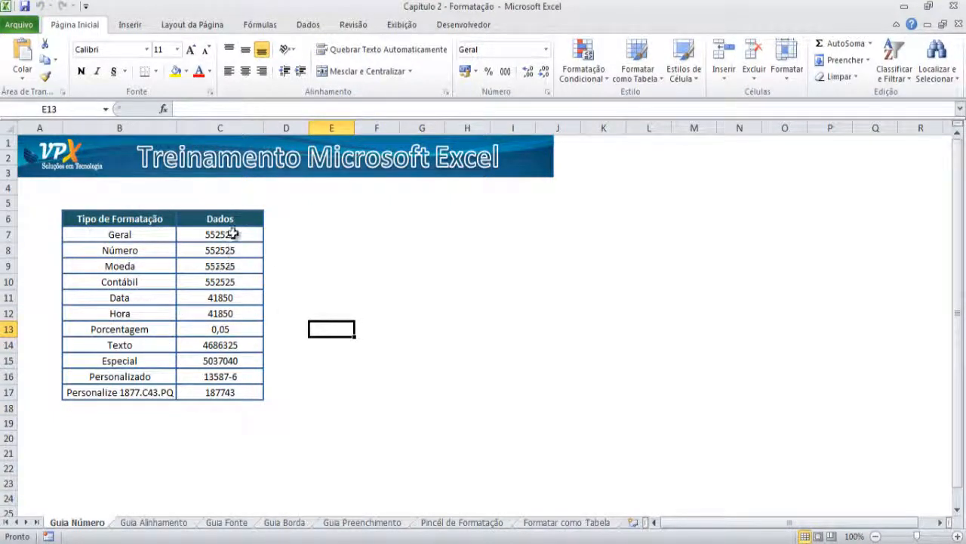
pyautogui.moveTo(233, 234); pyautogui.dragTo(229, 406)
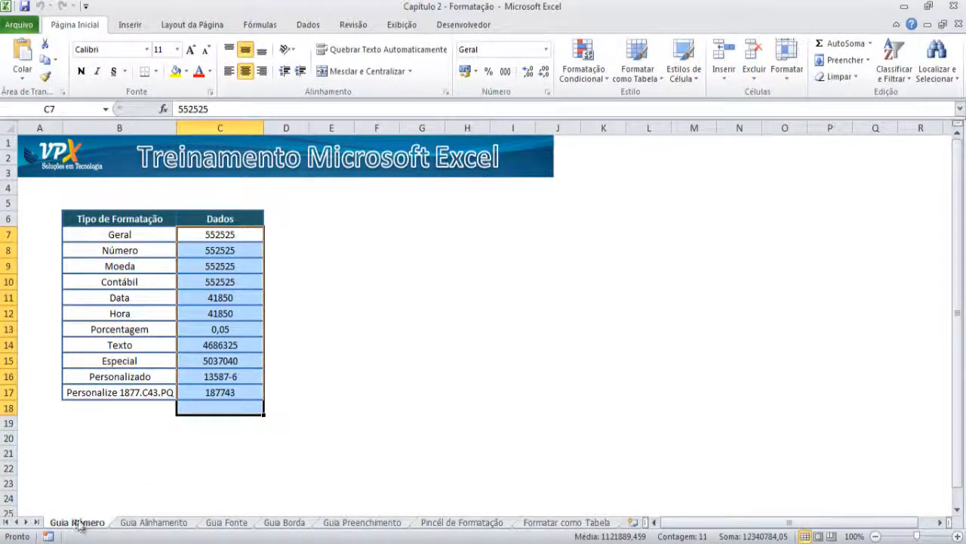
pyautogui.click(188, 469)
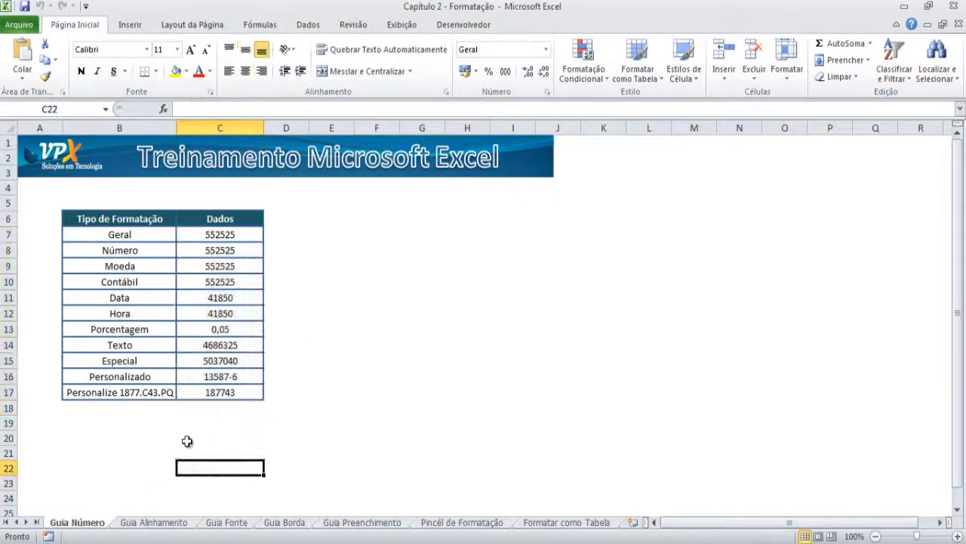
# - Format the Geral row's data cell C7 with the Geral number category
pyautogui.click(227, 237)
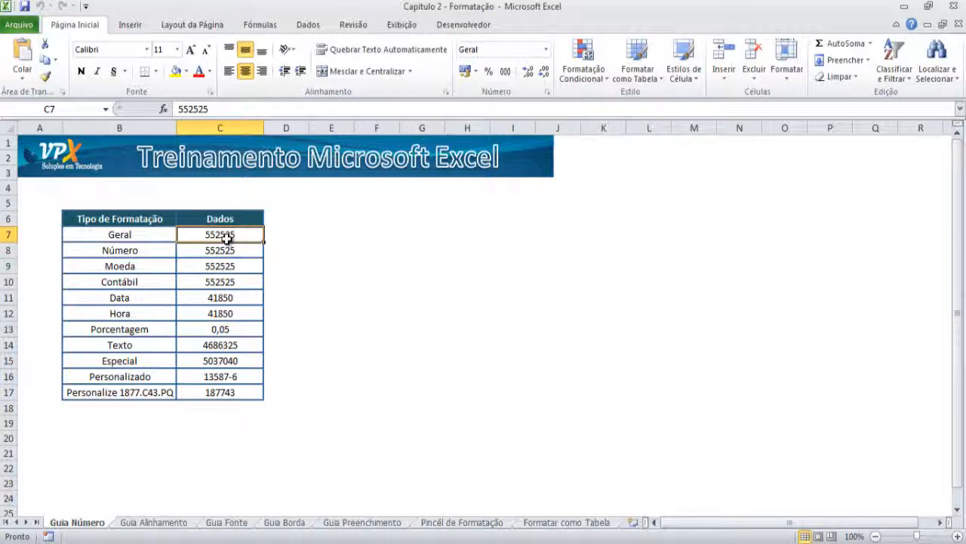
pyautogui.rightClick(226, 239)
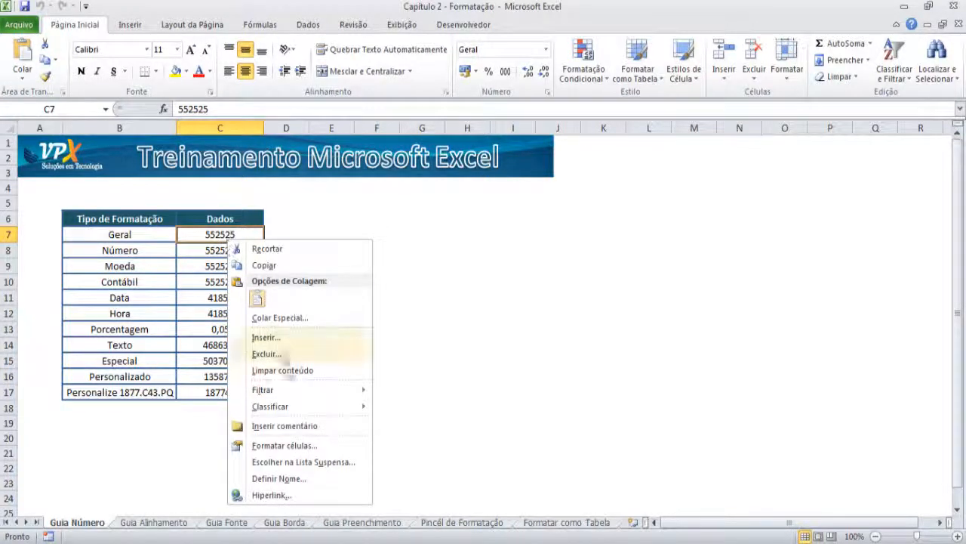
pyautogui.click(304, 445)
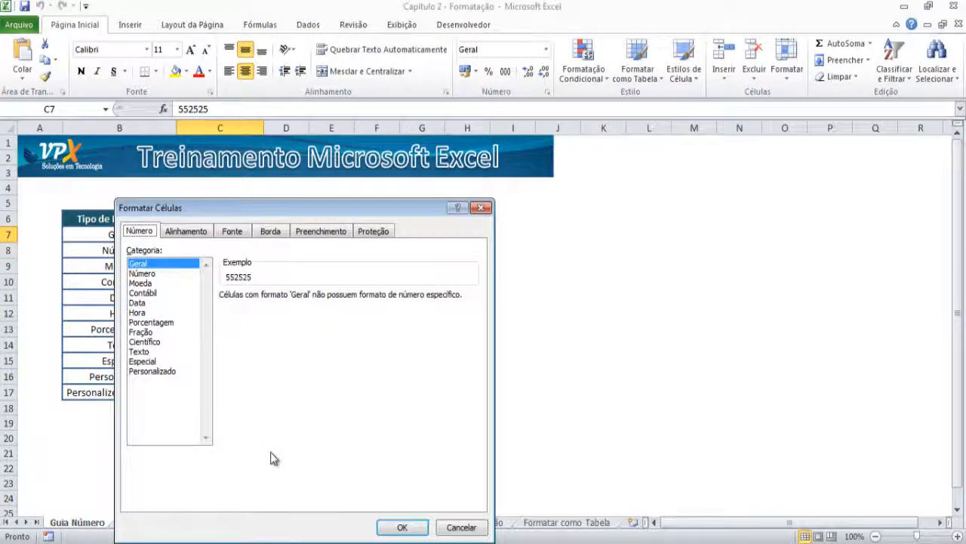
pyautogui.moveTo(324, 213); pyautogui.dragTo(487, 137)
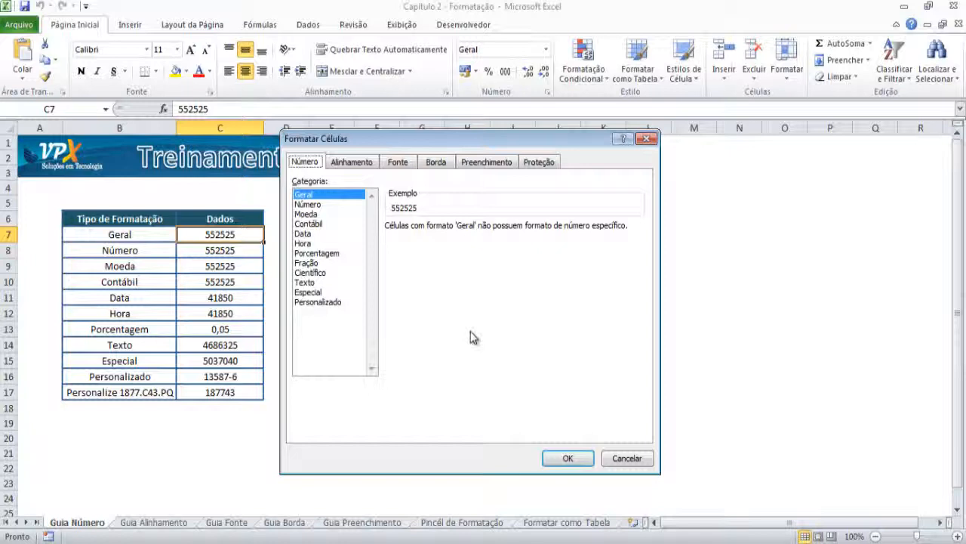
pyautogui.click(567, 458)
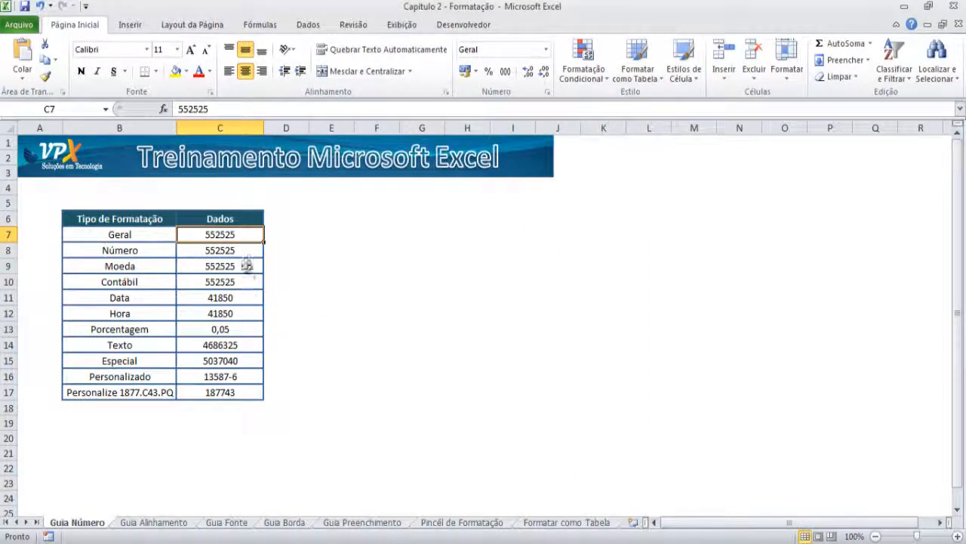
# - Choose the Número category in the cell formatting of the Número row's data cell C8
pyautogui.click(245, 248)
pyautogui.rightClick(245, 248)
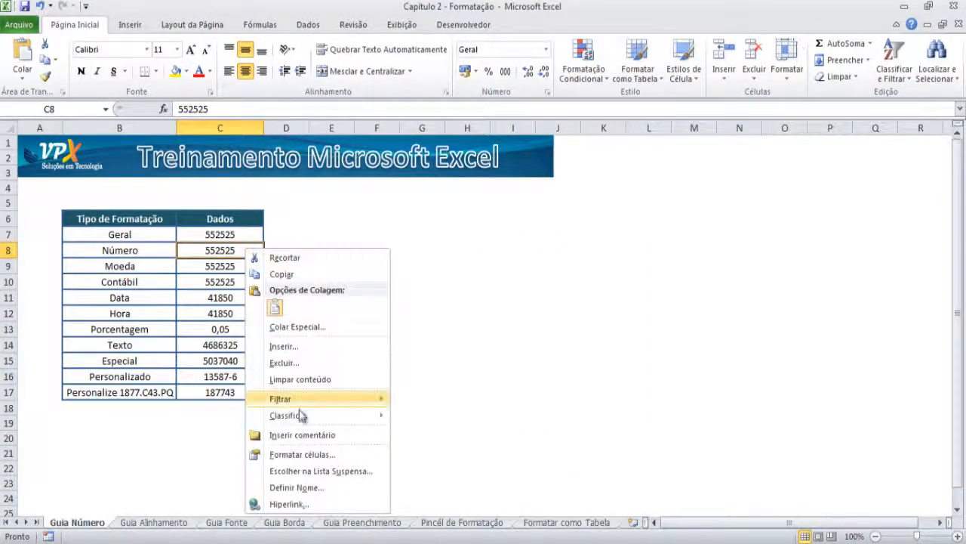
pyautogui.click(302, 455)
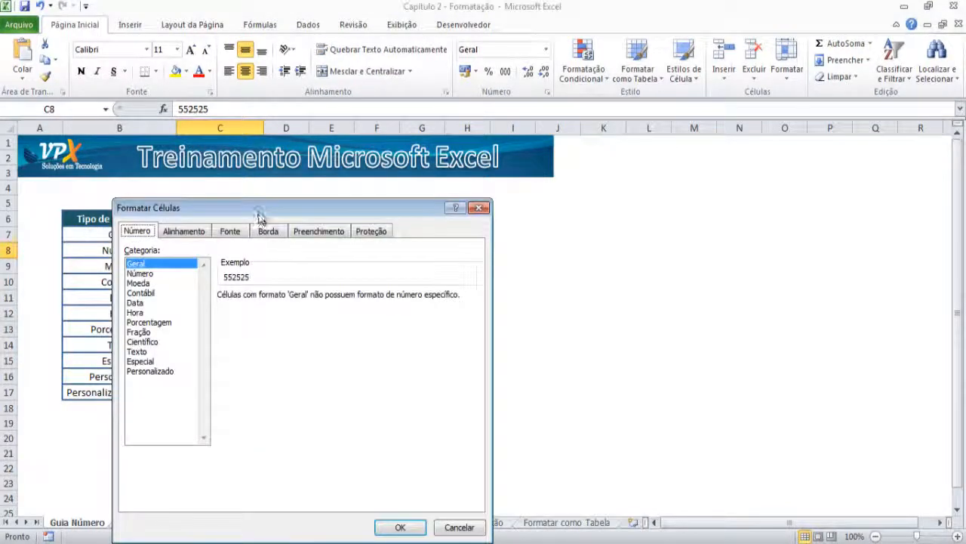
pyautogui.moveTo(259, 217); pyautogui.dragTo(428, 182)
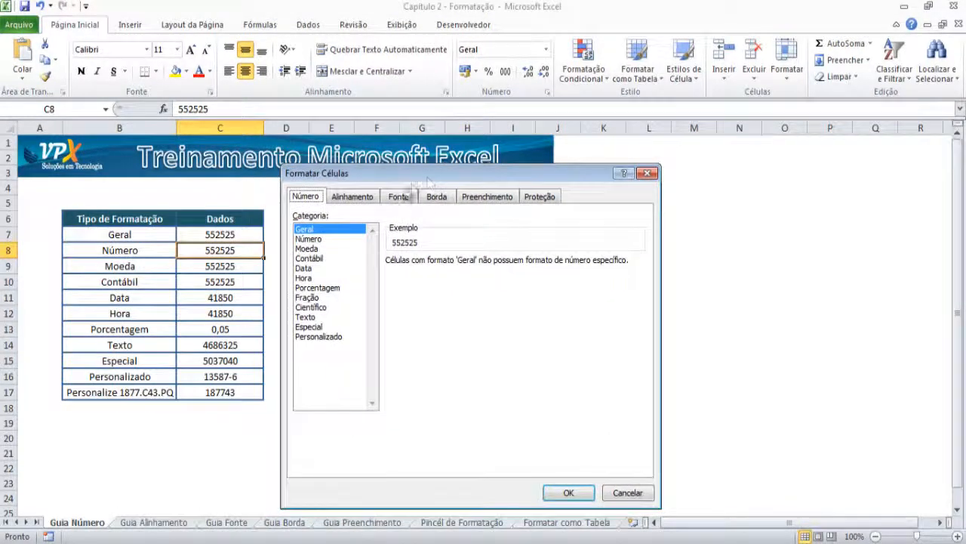
pyautogui.click(327, 239)
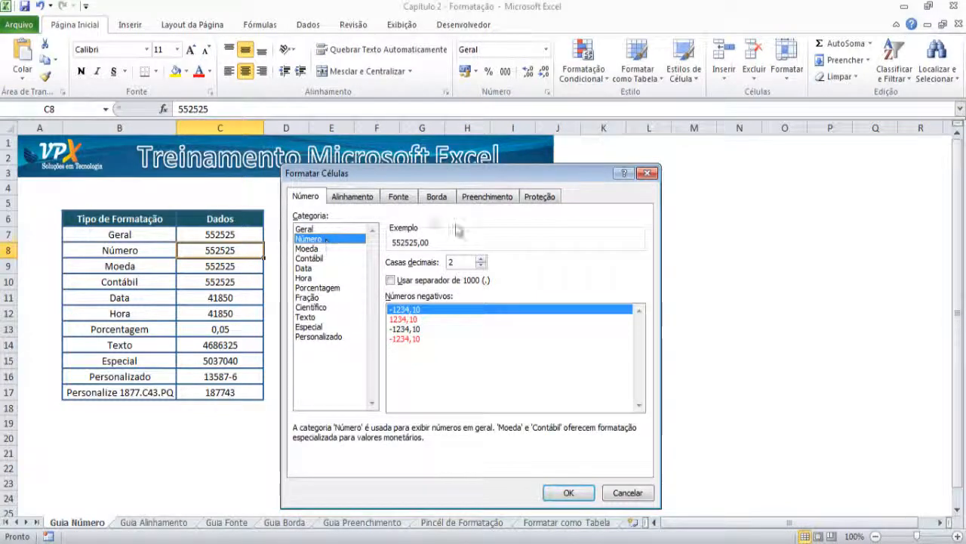
# - Set the decimal places of C8's Número format to 0
pyautogui.click(481, 261)
pyautogui.click(480, 261)
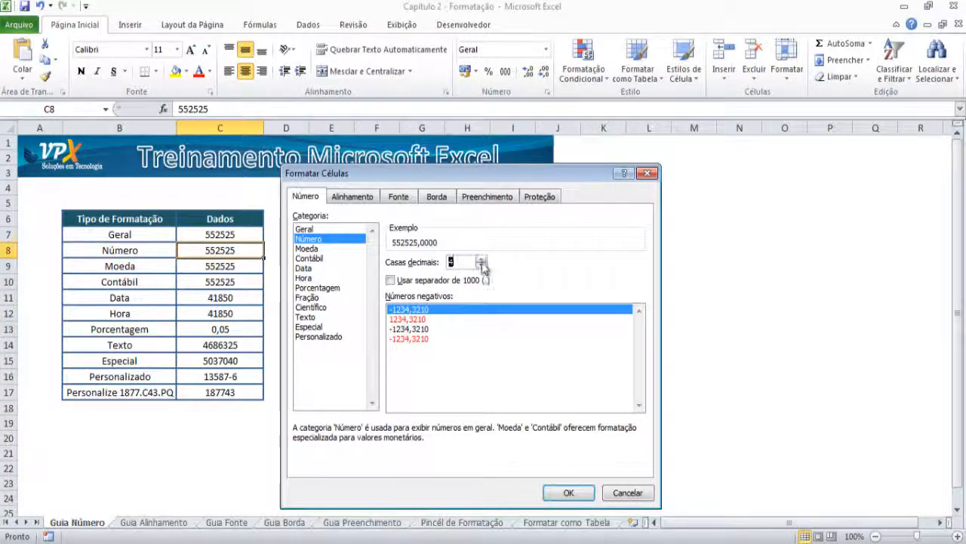
pyautogui.click(481, 265)
pyautogui.click(481, 265)
pyautogui.click(481, 265)
pyautogui.click(481, 265)
pyautogui.click(481, 259)
pyautogui.click(481, 259)
pyautogui.click(481, 259)
pyautogui.click(481, 259)
pyautogui.click(481, 259)
pyautogui.click(481, 259)
pyautogui.click(481, 259)
pyautogui.click(481, 265)
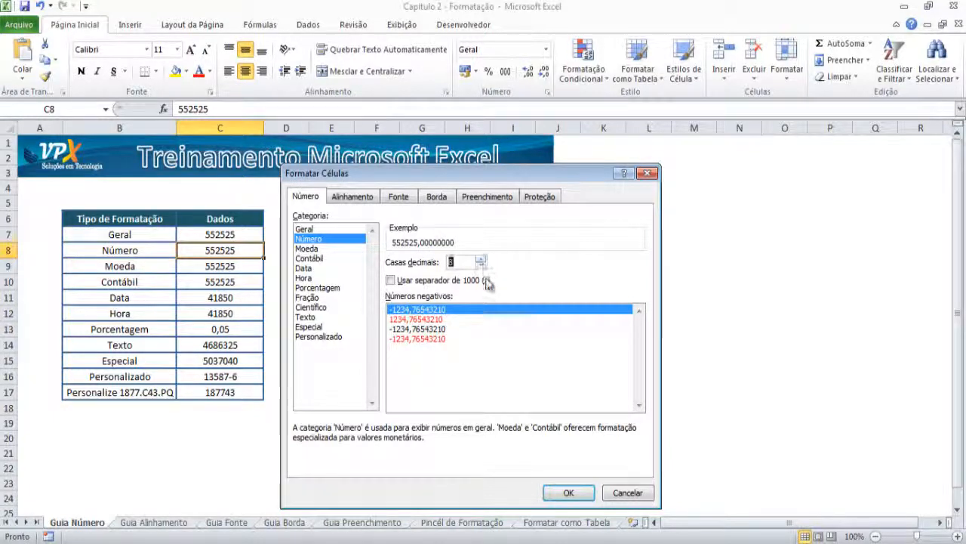
pyautogui.click(481, 265)
pyautogui.click(483, 265)
pyautogui.click(482, 265)
pyautogui.click(483, 265)
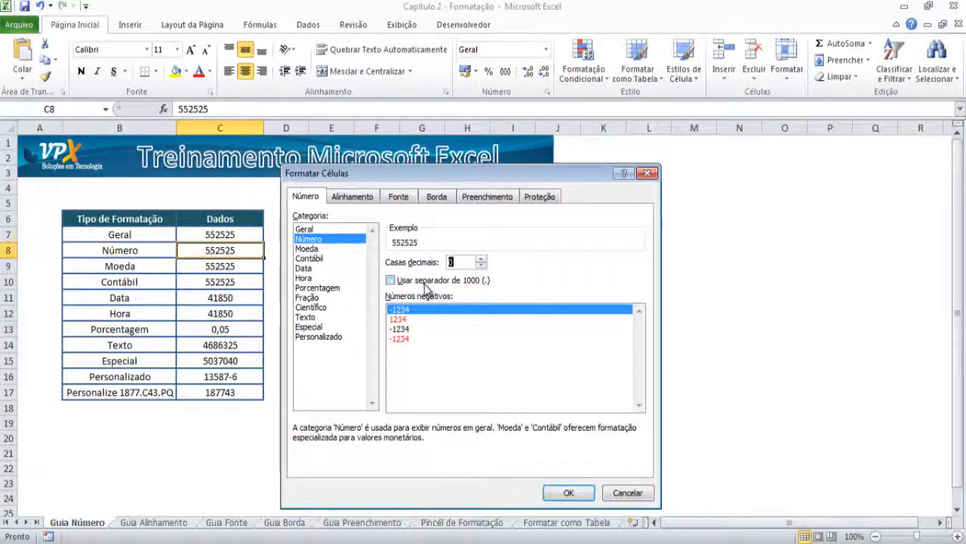
# - Enable the 1000 separator with the first negative style, -1.234, and apply the Número format to C8
pyautogui.click(477, 279)
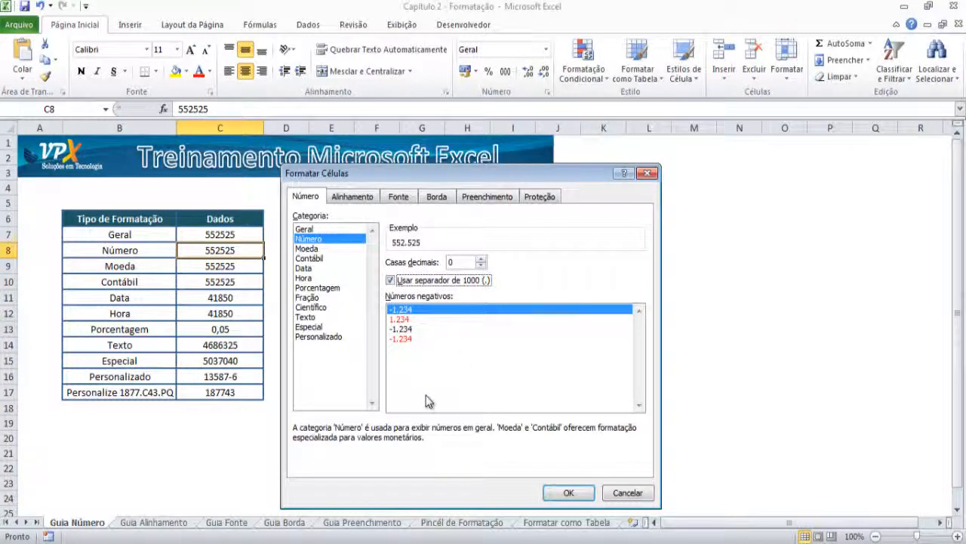
pyautogui.click(427, 319)
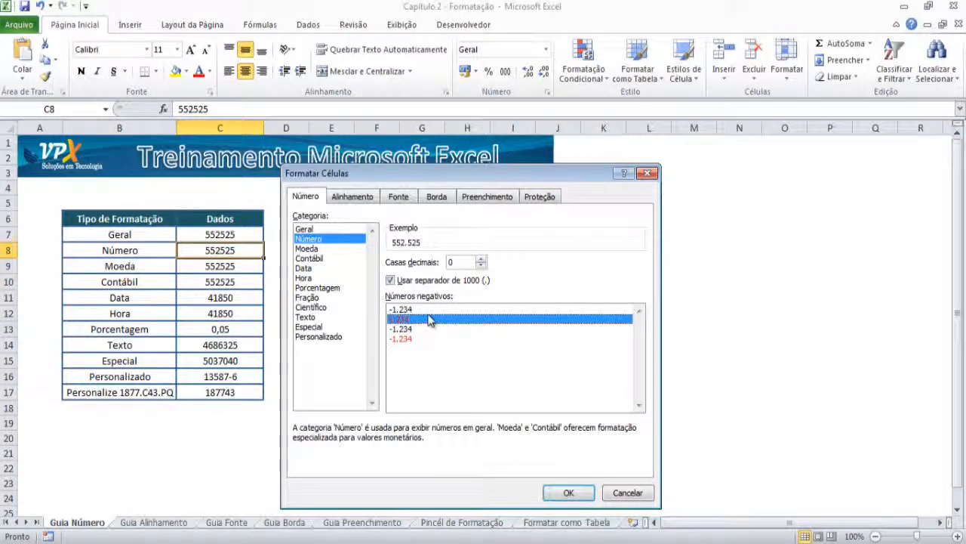
pyautogui.press('Up')
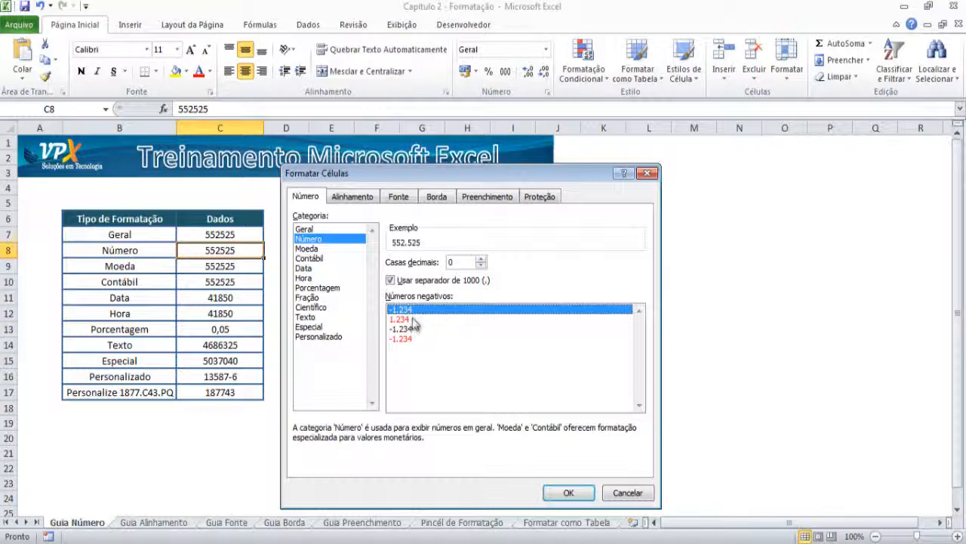
pyautogui.click(410, 339)
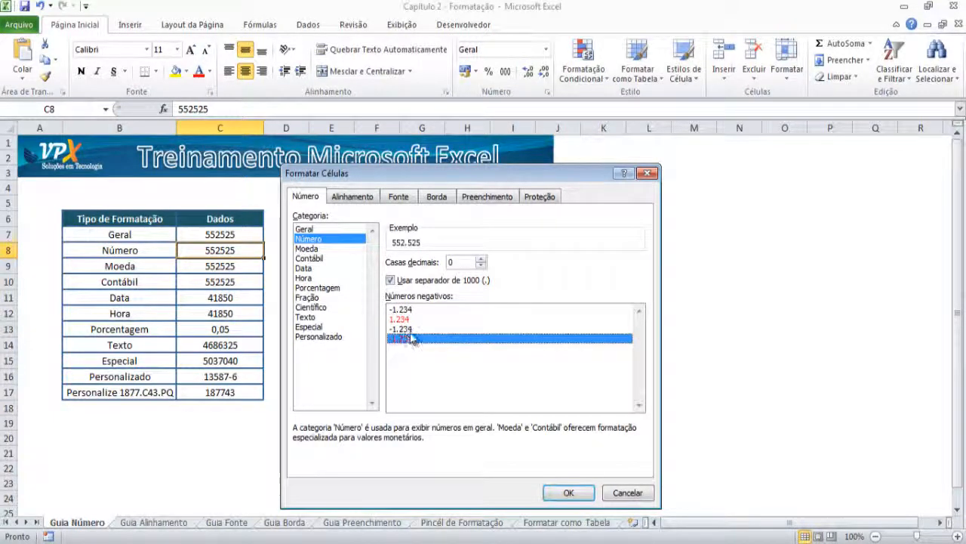
pyautogui.click(406, 330)
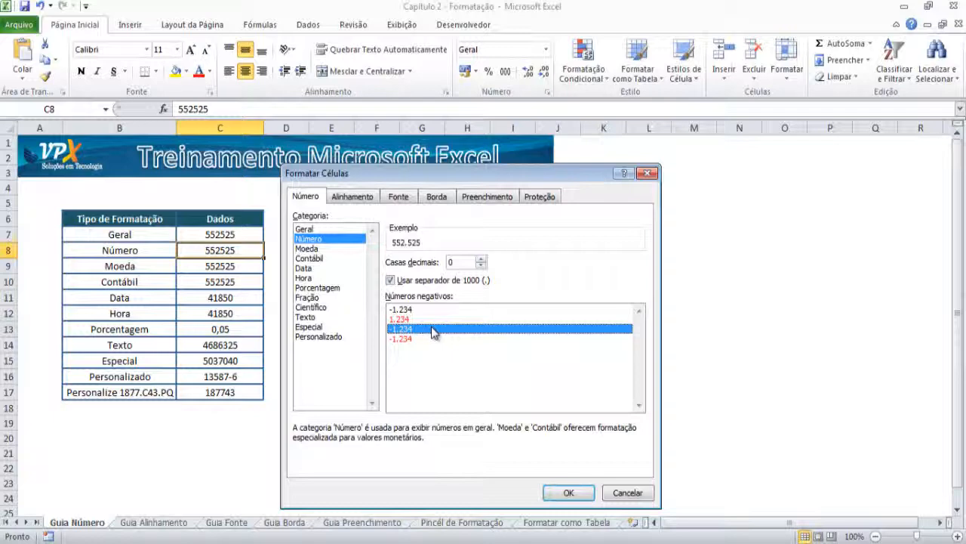
pyautogui.click(412, 310)
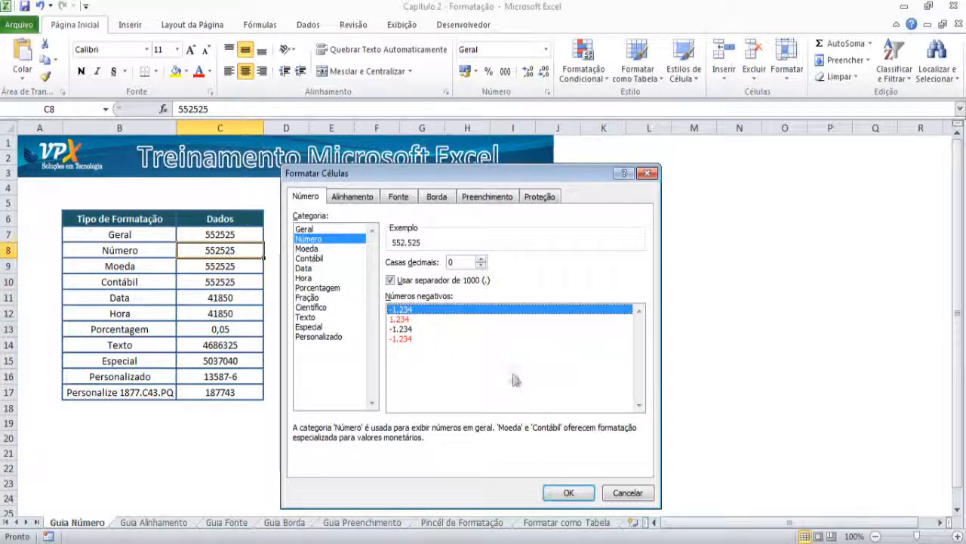
pyautogui.click(567, 493)
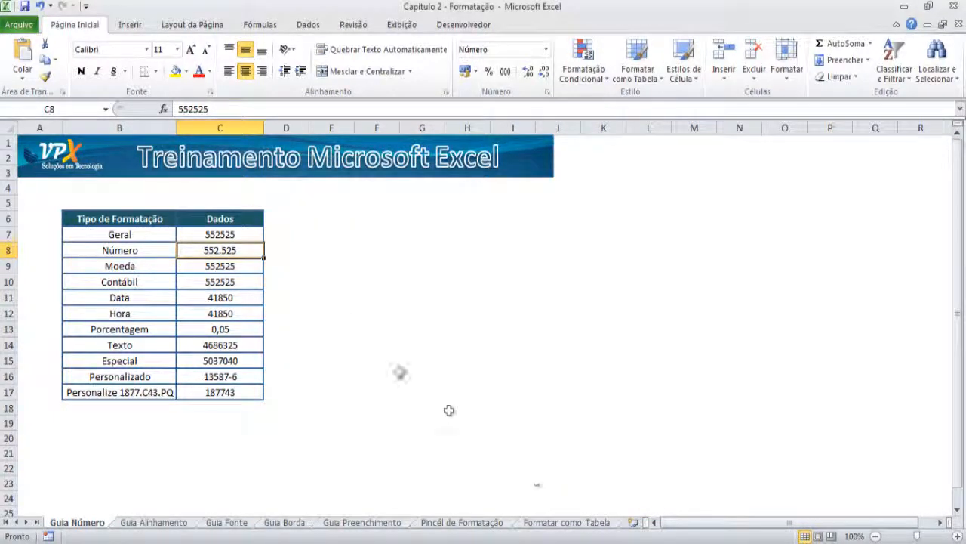
# - Format the Moeda row's data cell C9 as Moeda with the R$ symbol and 2 decimal places
pyautogui.rightClick(219, 267)
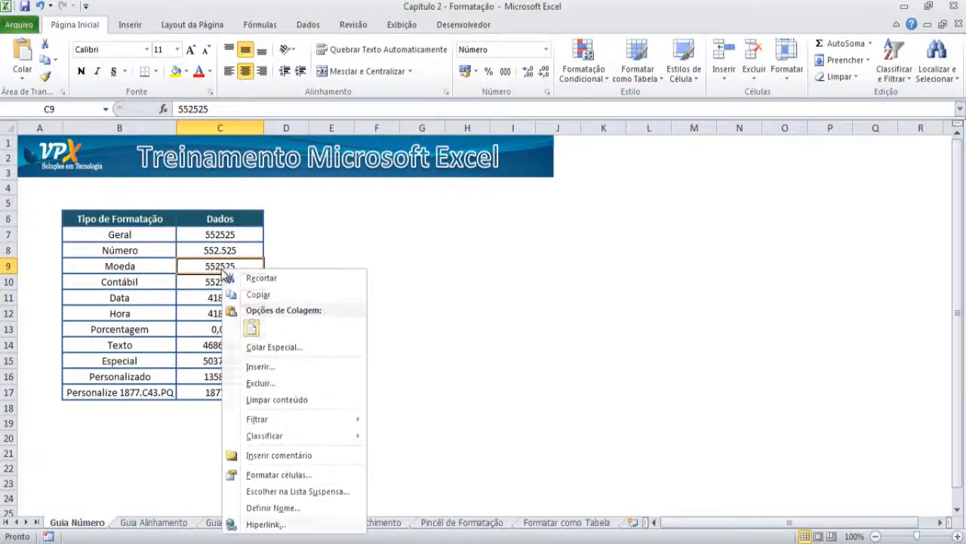
pyautogui.click(275, 475)
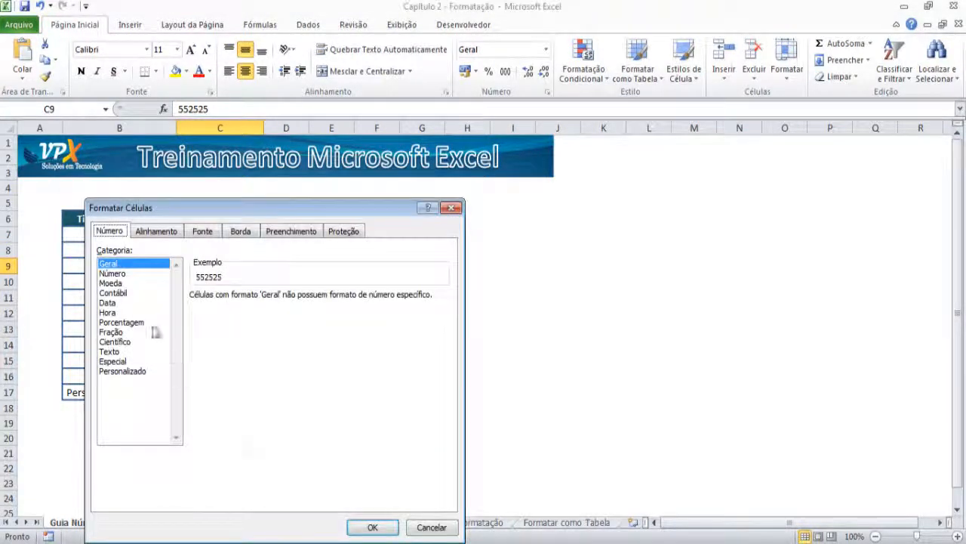
pyautogui.moveTo(219, 210); pyautogui.dragTo(406, 190)
pyautogui.click(319, 268)
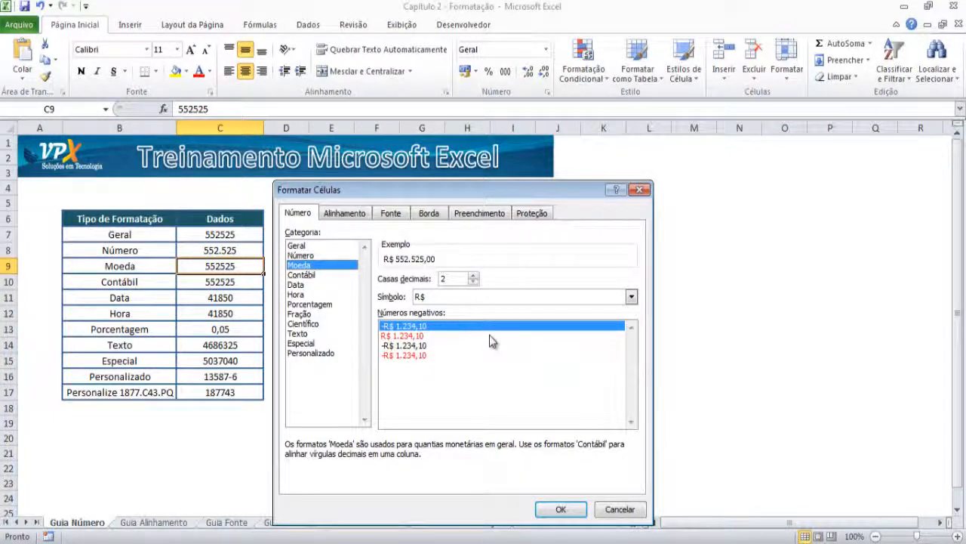
pyautogui.click(455, 298)
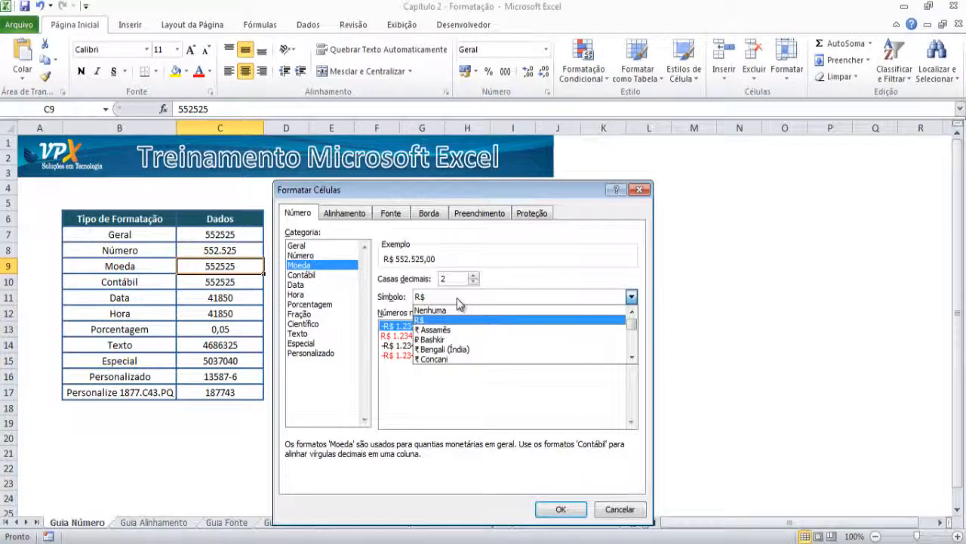
pyautogui.click(413, 299)
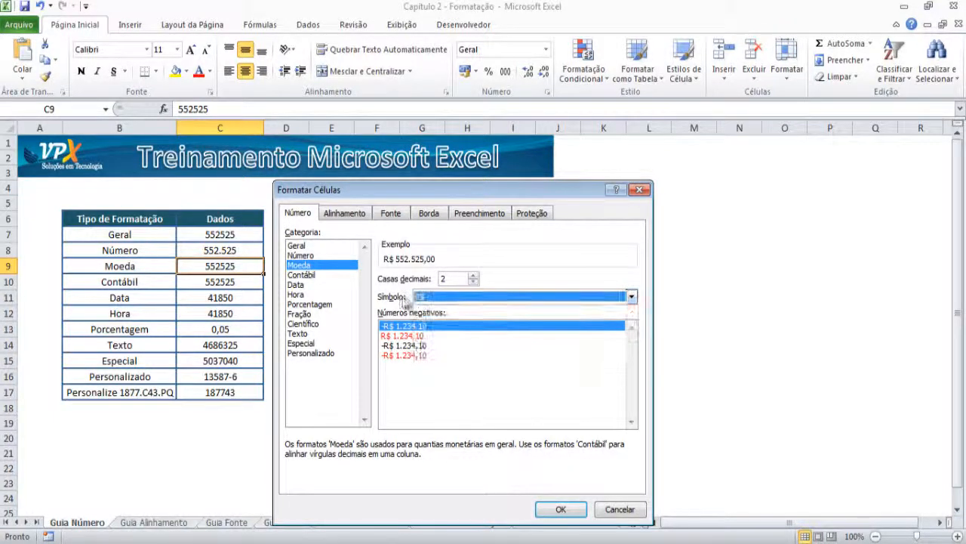
pyautogui.click(428, 301)
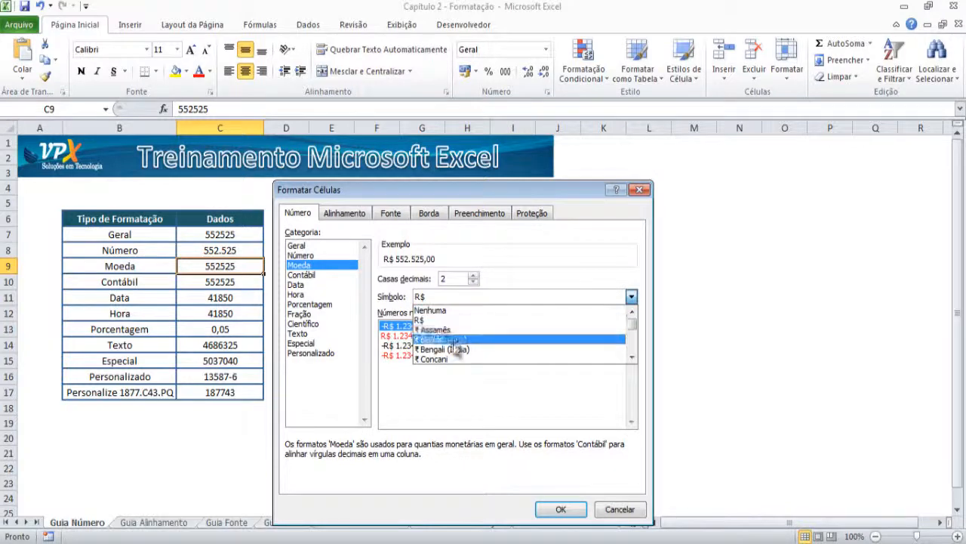
pyautogui.moveTo(633, 357); pyautogui.dragTo(633, 359)
pyautogui.click(578, 255)
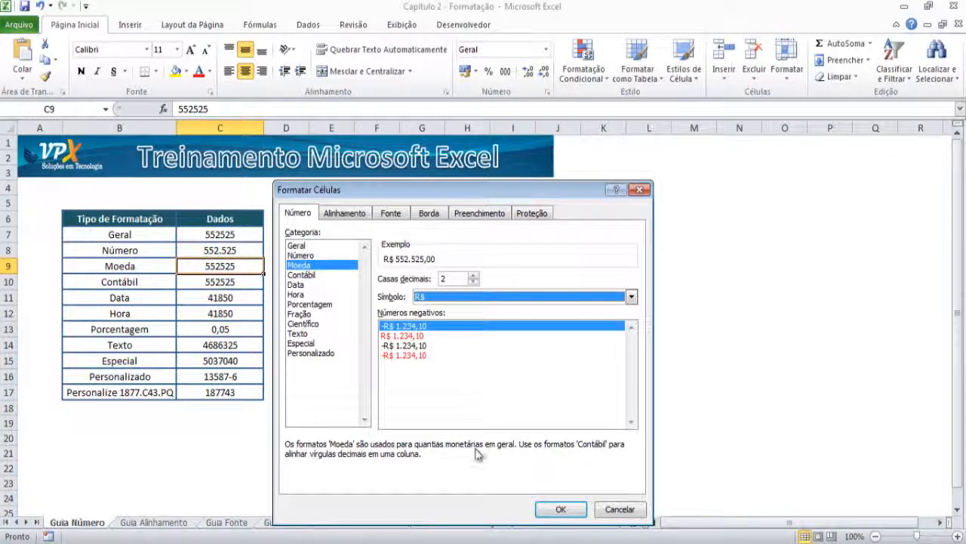
pyautogui.click(562, 507)
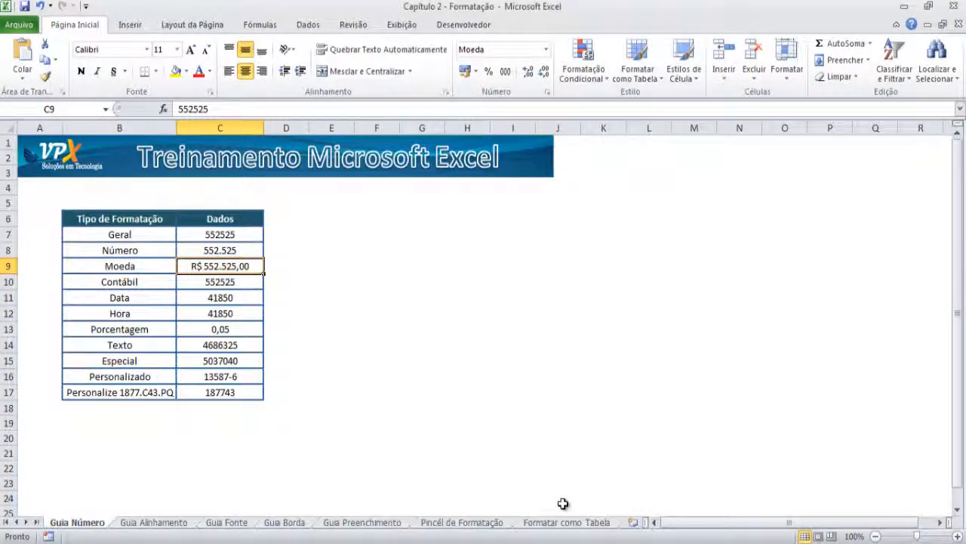
# - Format the Contábil row's data cell C10 as Contábil with the R$ symbol and 2 decimal places
pyautogui.rightClick(231, 282)
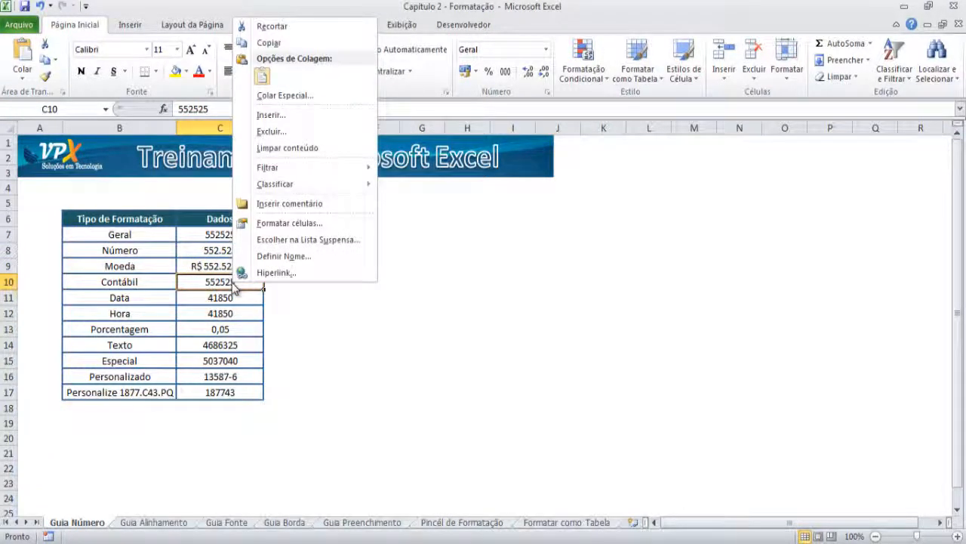
pyautogui.click(273, 223)
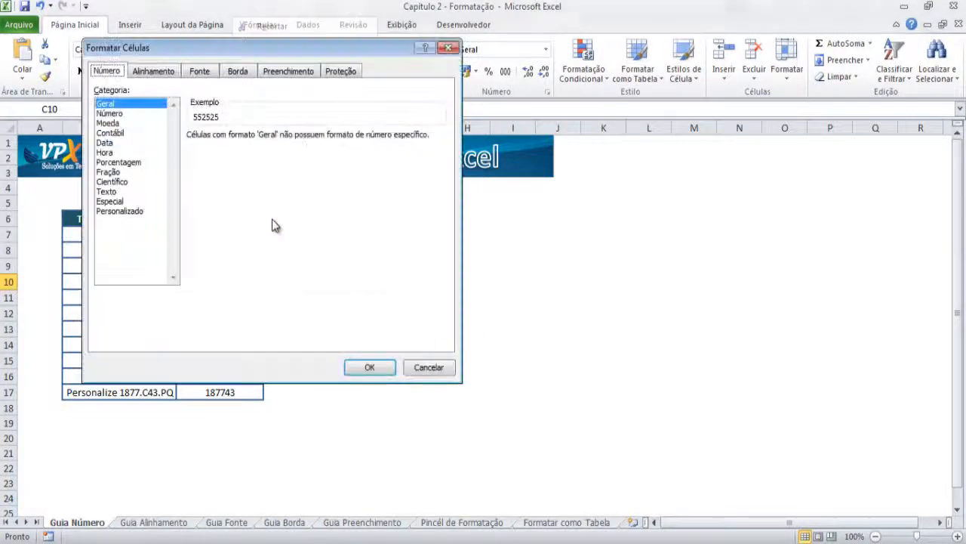
pyautogui.click(119, 132)
pyautogui.moveTo(198, 54); pyautogui.dragTo(385, 119)
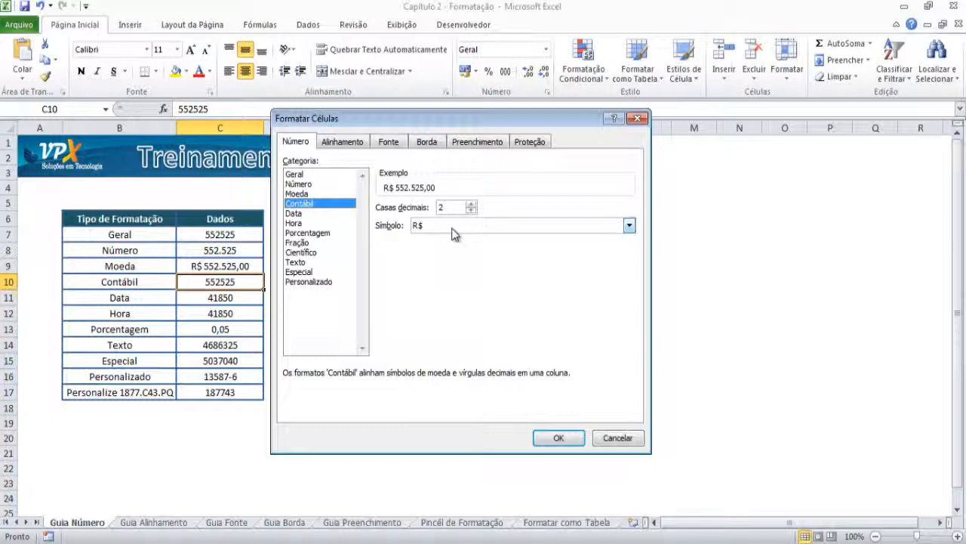
pyautogui.click(558, 438)
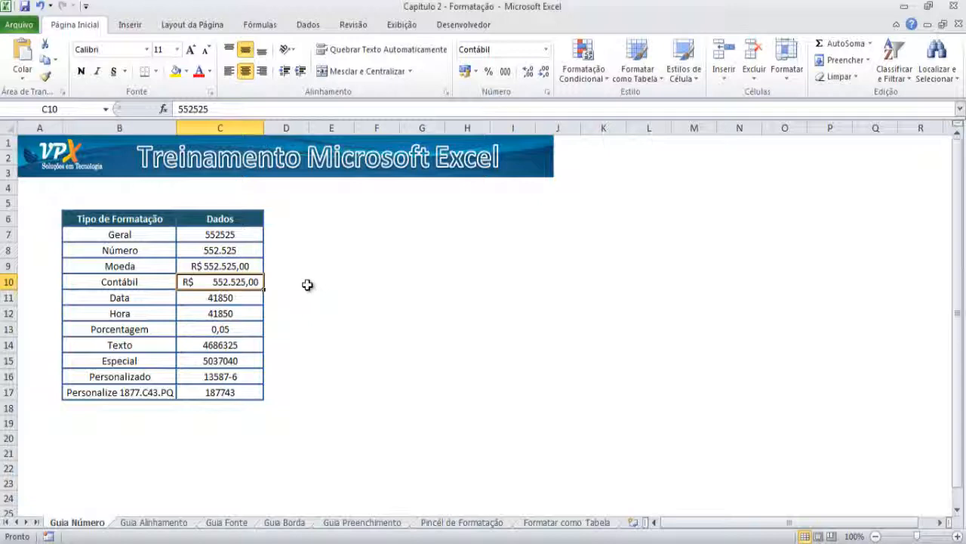
# - Choose the Data category in the cell format settings of the Data row's data cell C11
pyautogui.click(257, 302)
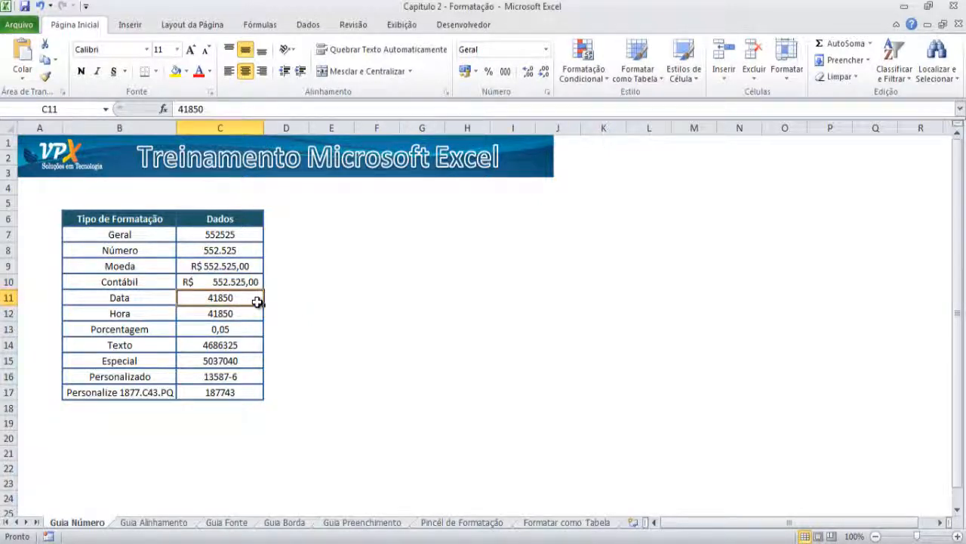
pyautogui.rightClick(256, 302)
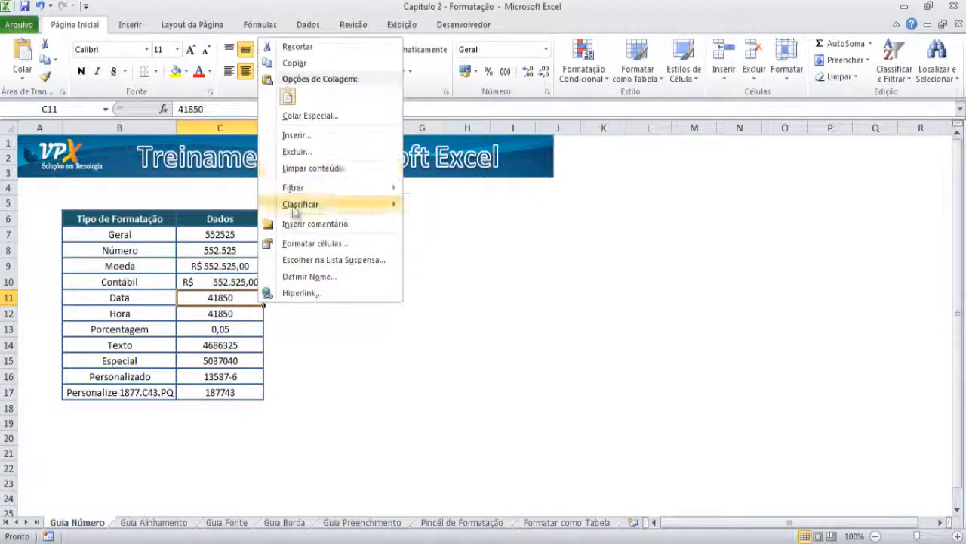
pyautogui.click(297, 241)
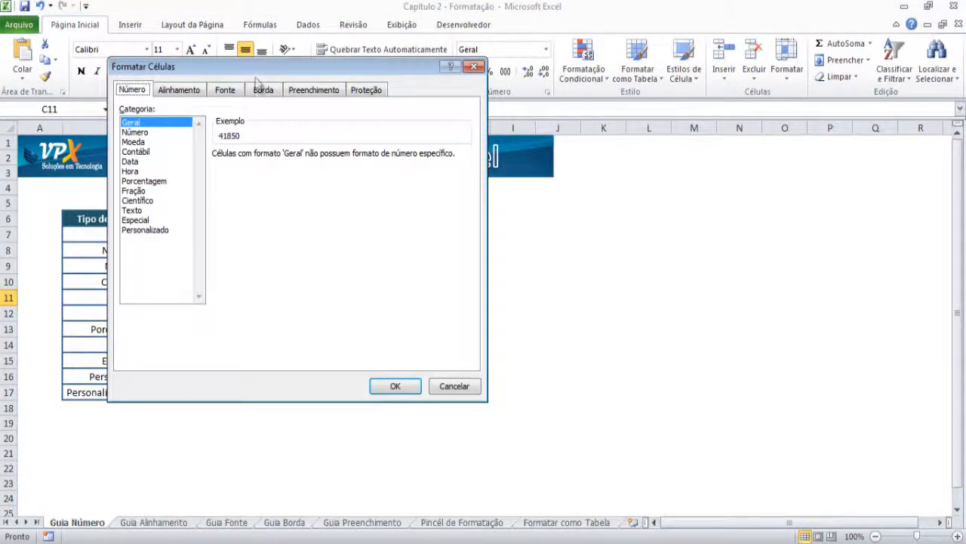
pyautogui.moveTo(257, 73); pyautogui.dragTo(431, 147)
pyautogui.click(307, 235)
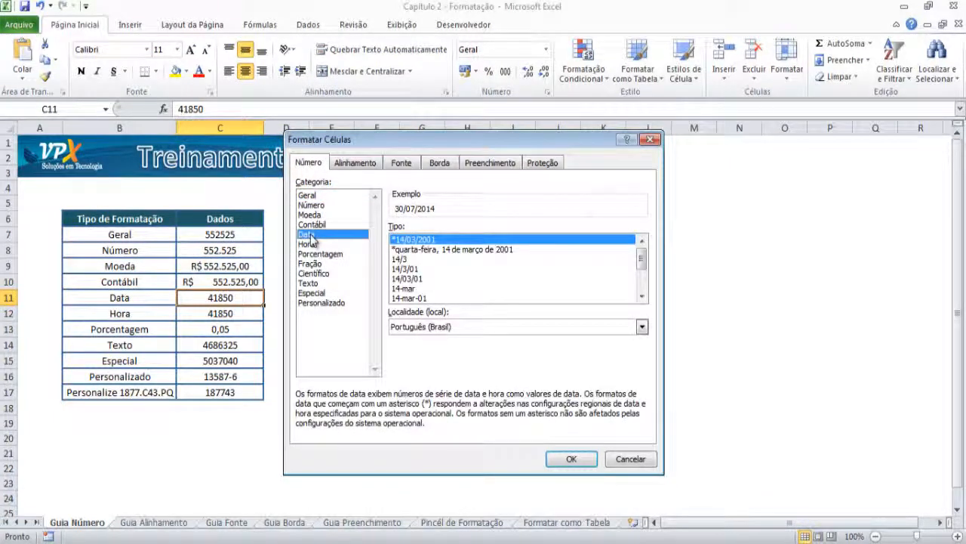
# - Preview the date types quarta-feira, 14 de março de 2001, 14/3/01 and 14-mar on C11 and browse the remaining types
pyautogui.click(416, 249)
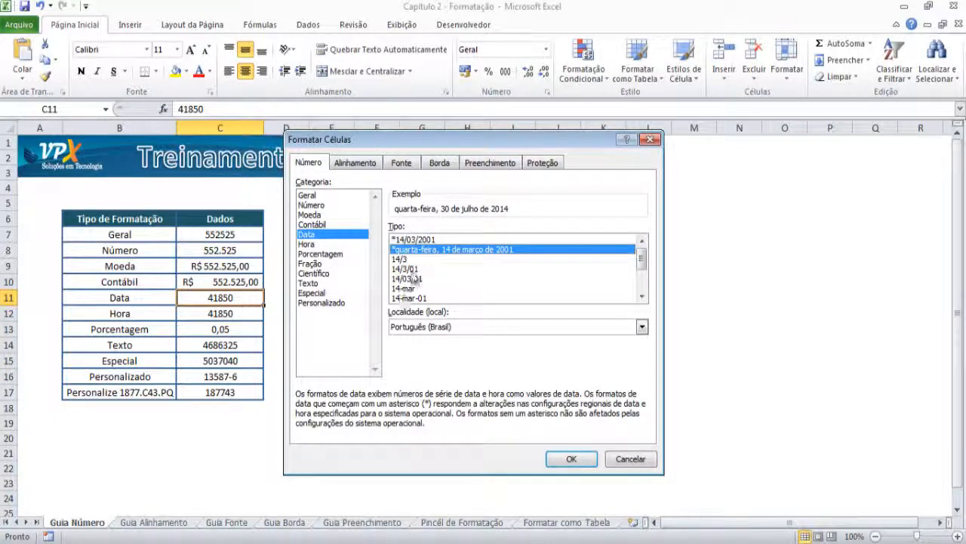
pyautogui.click(415, 269)
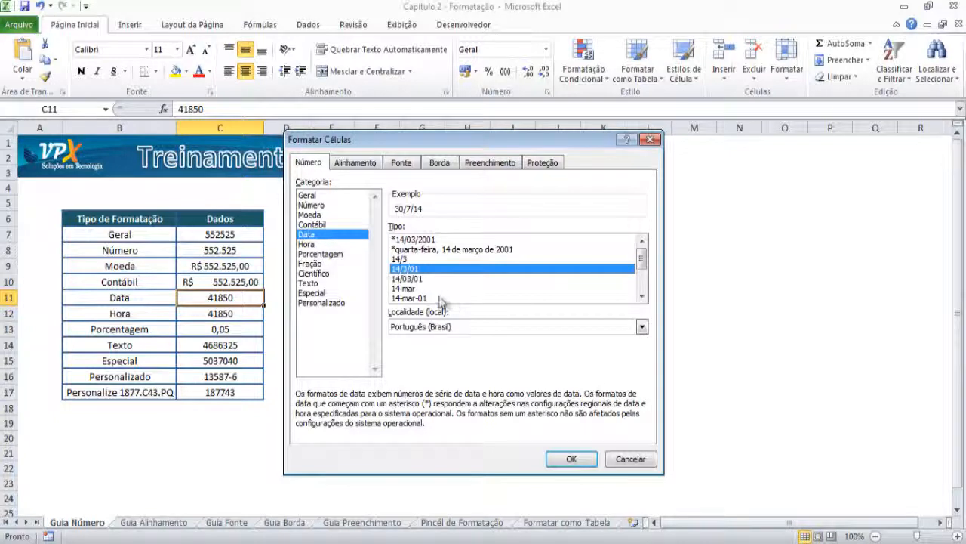
pyautogui.click(415, 290)
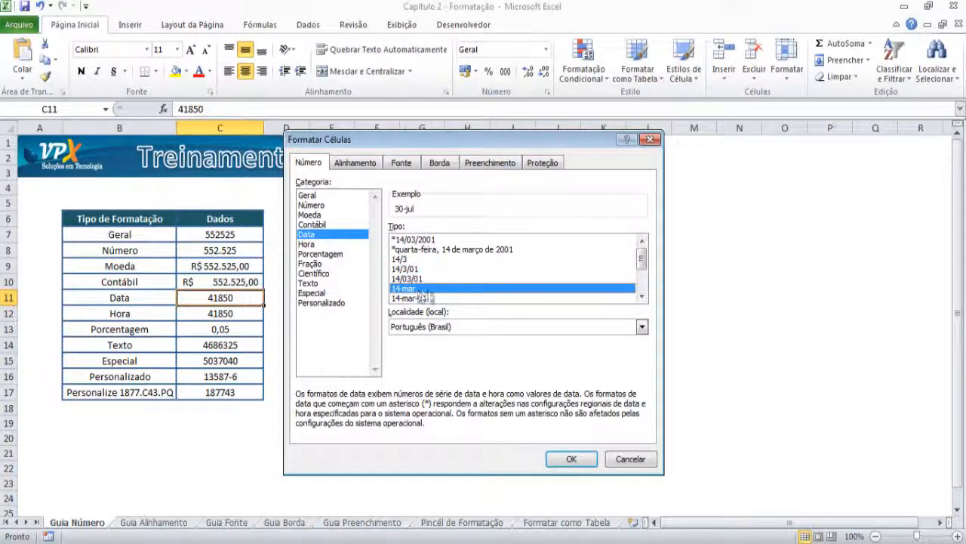
pyautogui.click(643, 298)
pyautogui.click(642, 297)
pyautogui.click(642, 297)
pyautogui.click(642, 297)
pyautogui.click(643, 297)
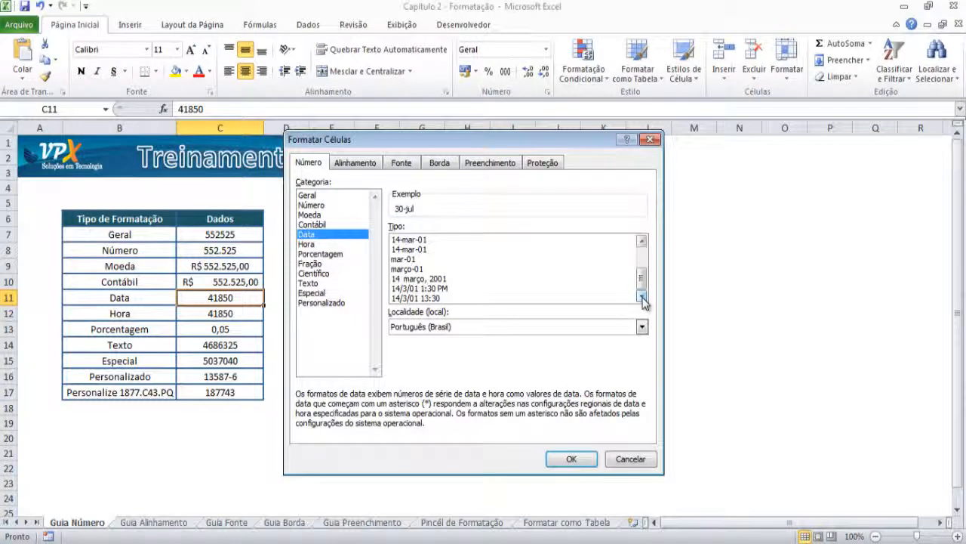
pyautogui.moveTo(641, 278); pyautogui.dragTo(643, 261)
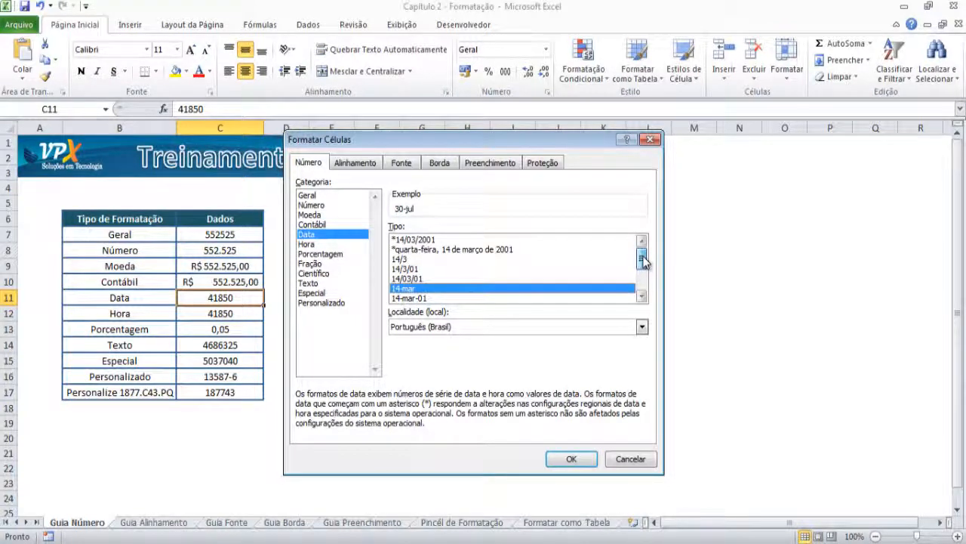
# - Compare the long weekday date with 14-mar-01, and apply the 14-mar-01 date type to C11
pyautogui.click(437, 251)
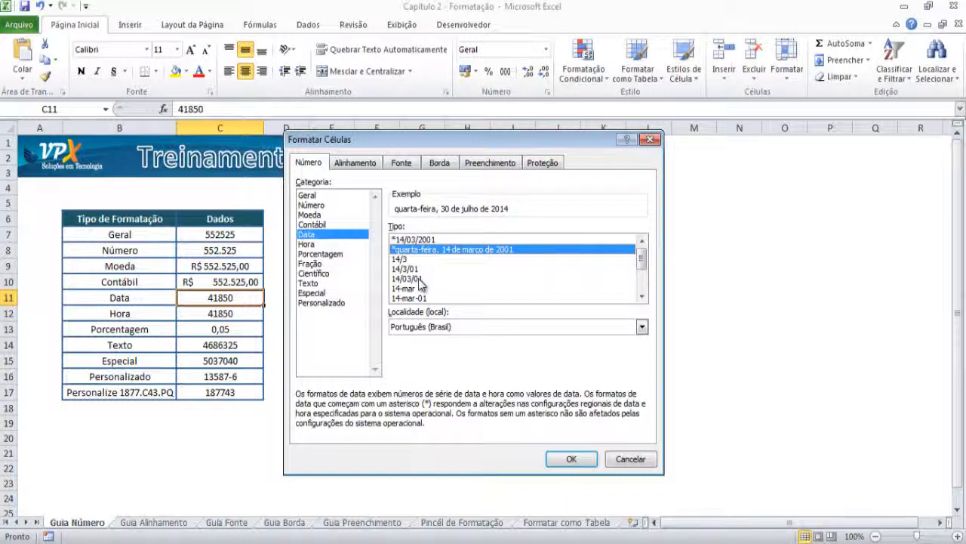
pyautogui.scroll(-1, 420, 283)
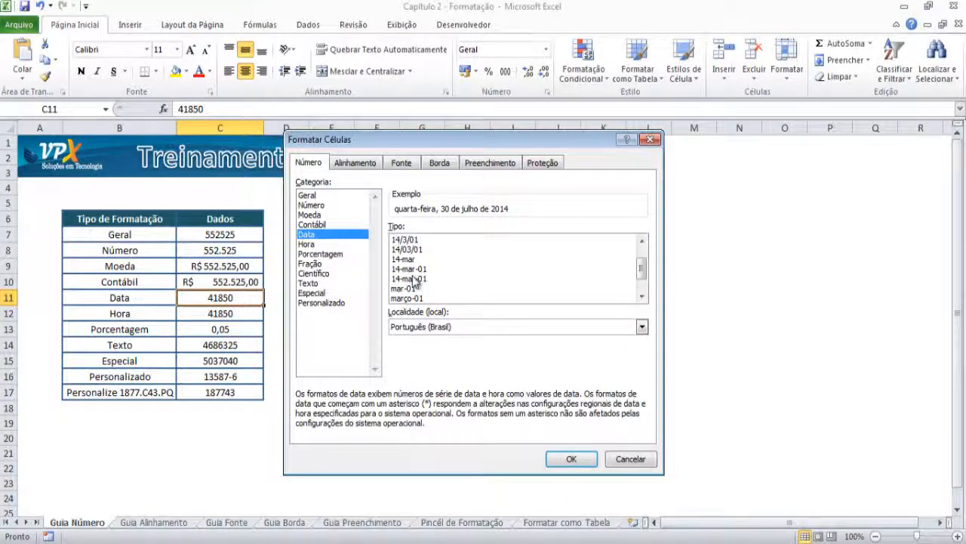
pyautogui.click(414, 279)
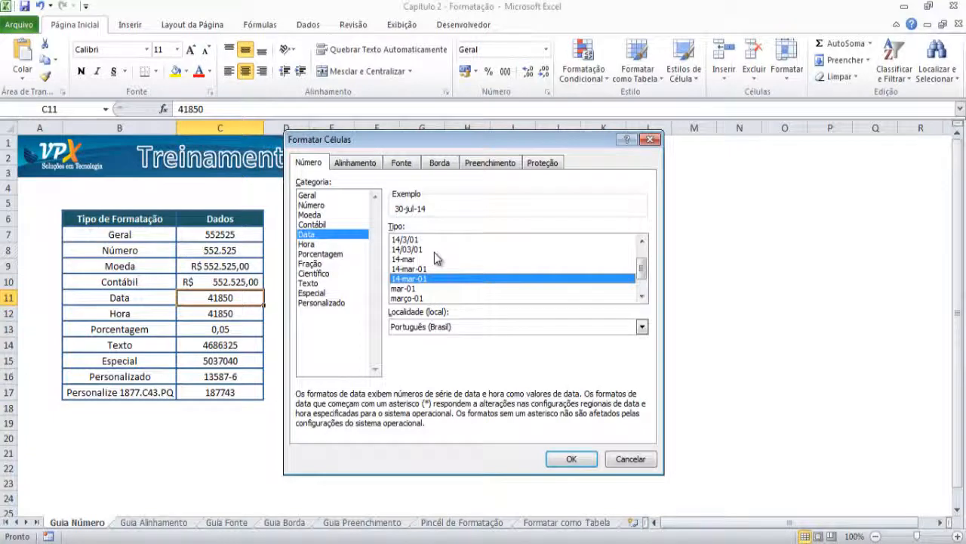
pyautogui.scroll(1, 436, 256)
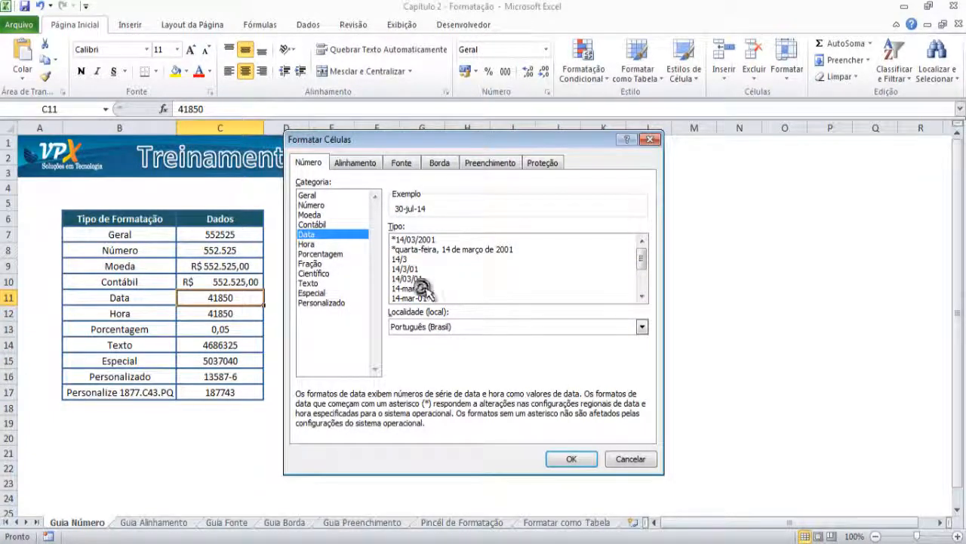
pyautogui.click(424, 298)
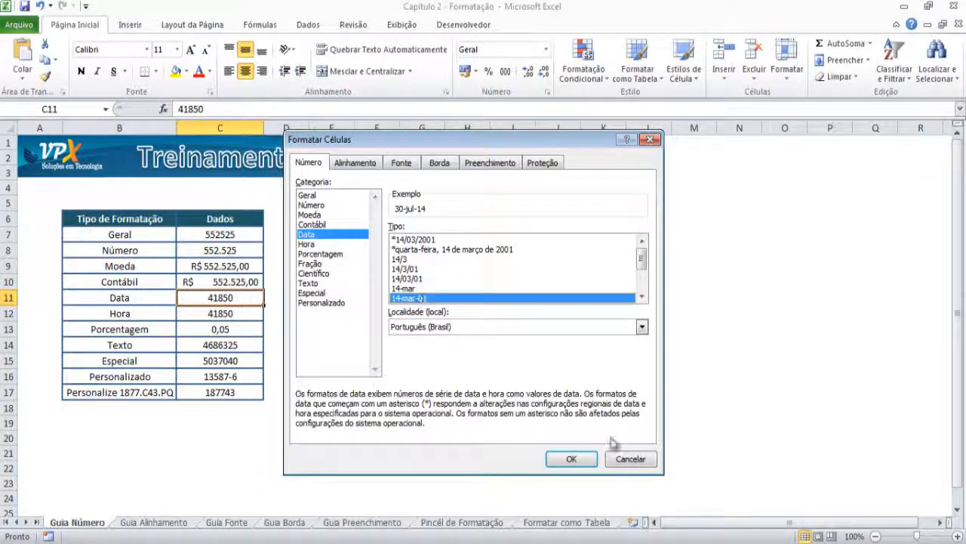
pyautogui.click(572, 458)
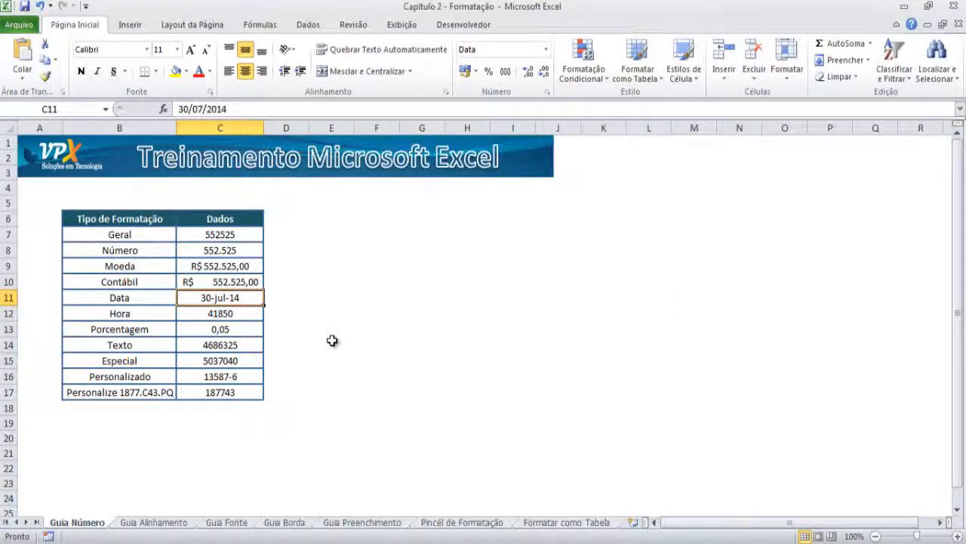
# - Choose the Hora category in the cell format settings of the Hora row's data cell C12
pyautogui.click(227, 315)
pyautogui.rightClick(226, 315)
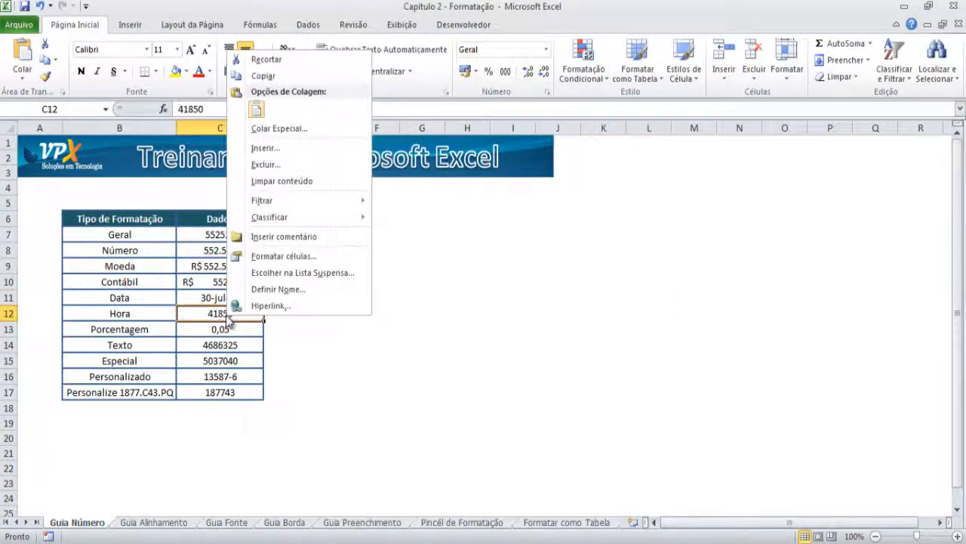
pyautogui.click(281, 256)
pyautogui.moveTo(289, 92); pyautogui.dragTo(461, 100)
pyautogui.click(321, 202)
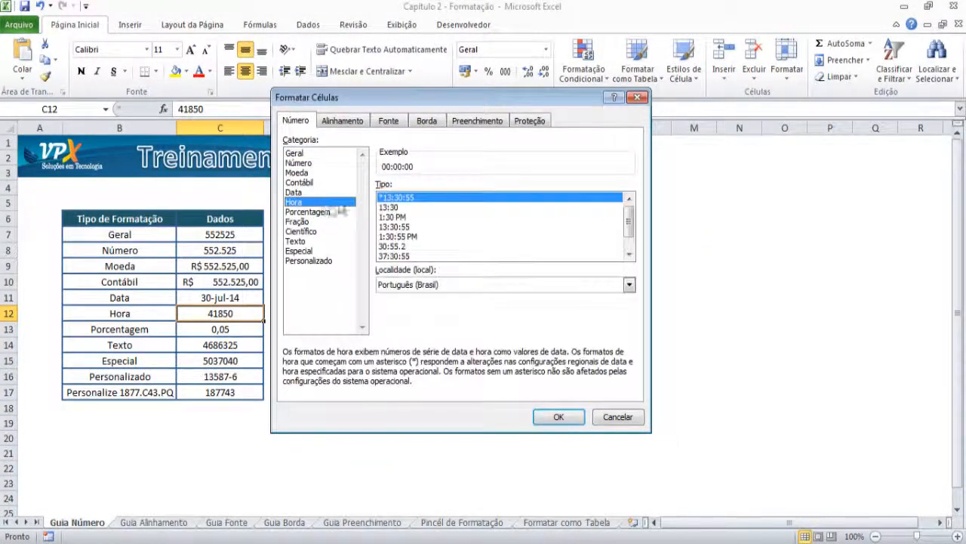
# - Preview the Hora types on C12 one after another, from 1:30 PM through 37:30:55 to the combined date and time types
pyautogui.click(423, 217)
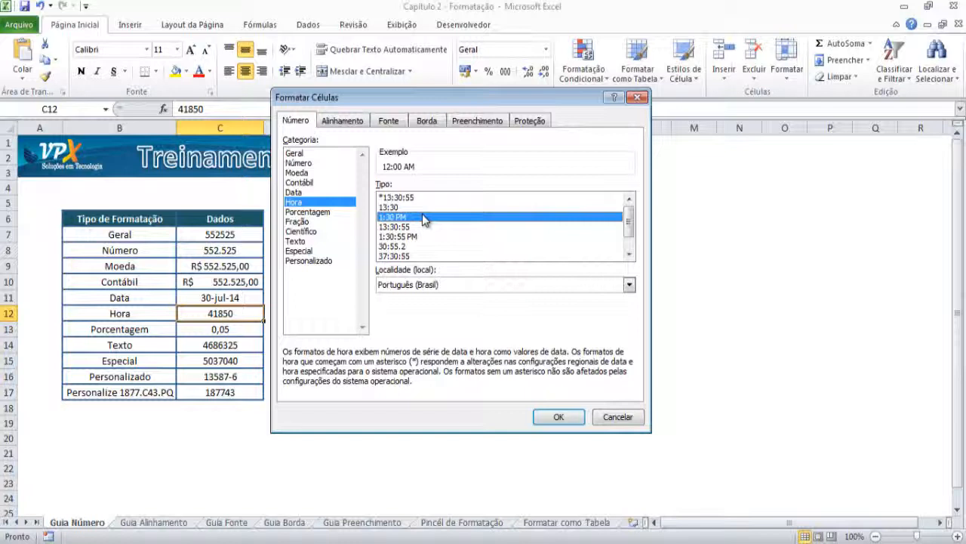
pyautogui.press('Down')
pyautogui.press('Down')
pyautogui.press('Down')
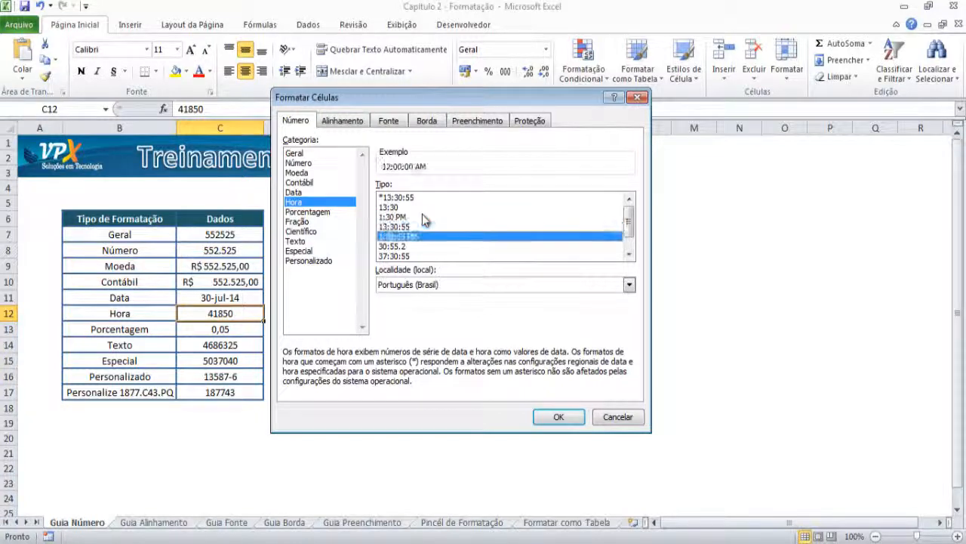
pyautogui.press('Down')
pyautogui.press('Down')
pyautogui.press('Up')
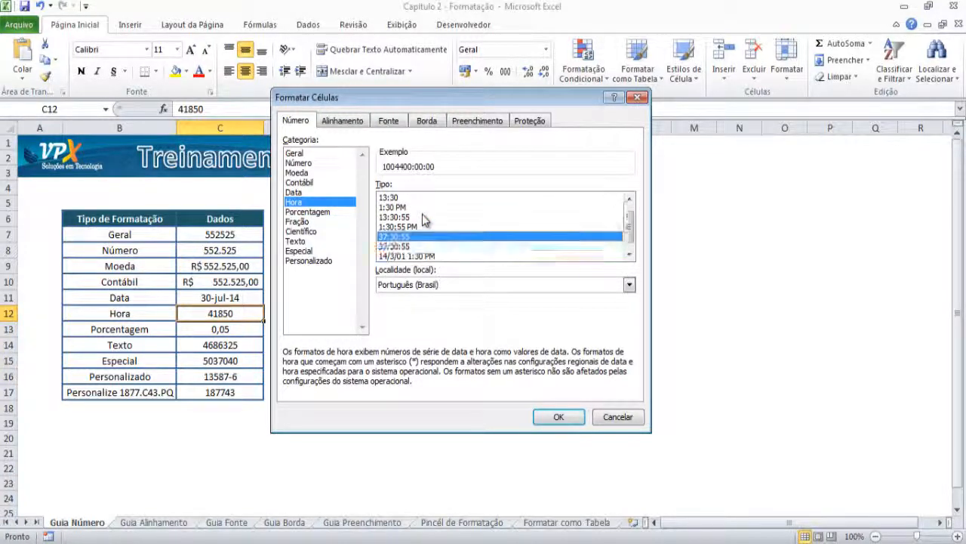
pyautogui.press('Home')
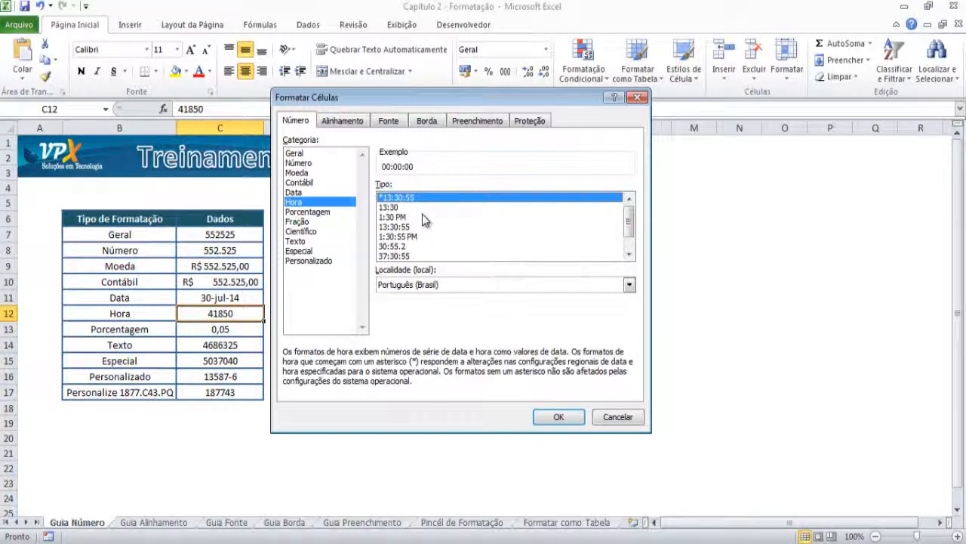
pyautogui.press('Down')
pyautogui.press('Down')
pyautogui.press('Down')
pyautogui.press('Down')
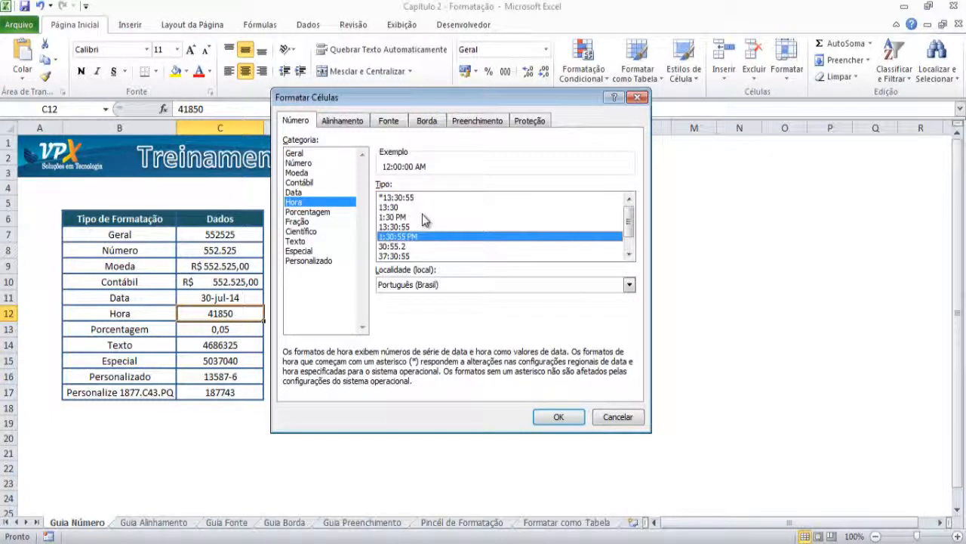
pyautogui.press('Down')
pyautogui.press('Down')
pyautogui.press('Down')
pyautogui.press('Up')
pyautogui.press('Down')
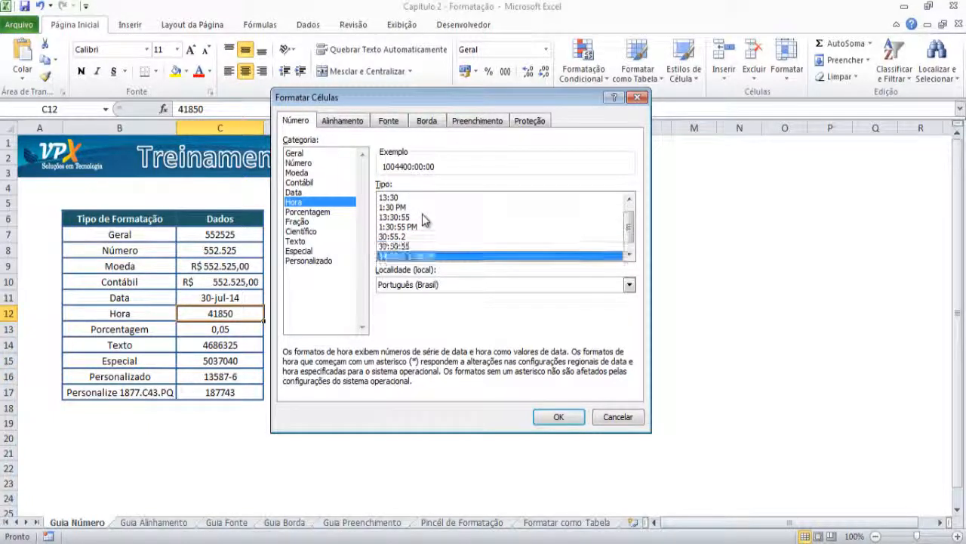
pyautogui.press('Down')
pyautogui.press('Up')
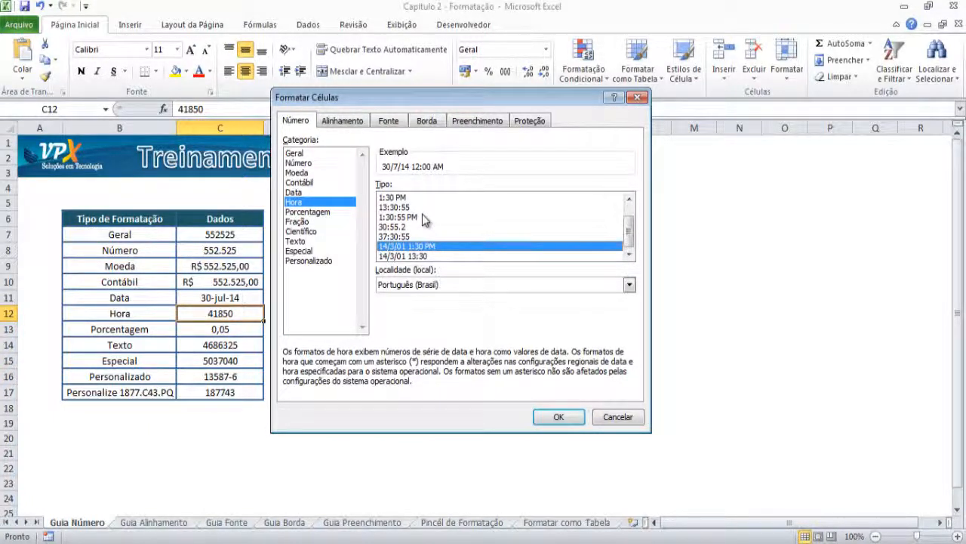
pyautogui.press('Down')
# - Select the first Hora type, *13:30:55, and apply it to C12
pyautogui.press('Up')
pyautogui.press('Up')
pyautogui.press('Up')
pyautogui.press('Up')
pyautogui.press('Up')
pyautogui.press('Up')
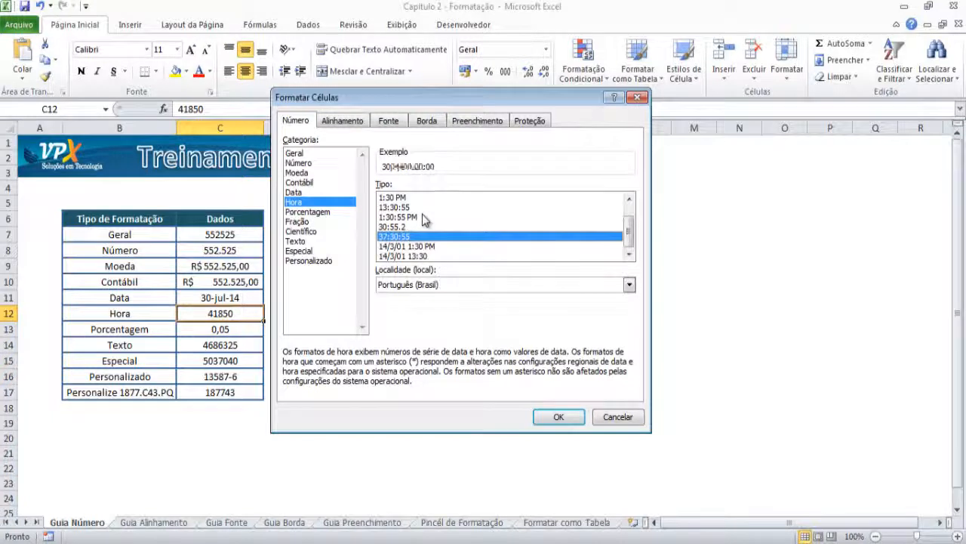
pyautogui.press('Up')
pyautogui.press('Up')
pyautogui.press('Up')
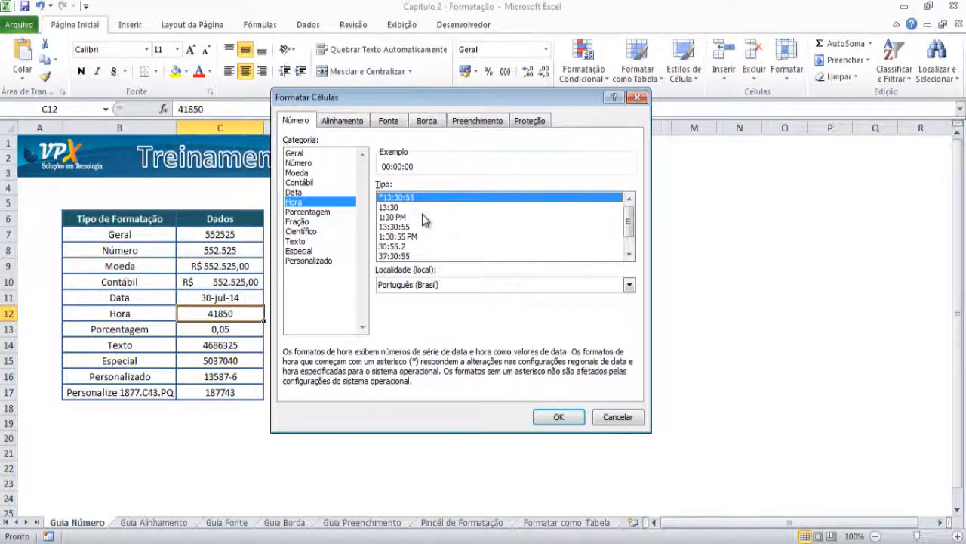
pyautogui.click(563, 418)
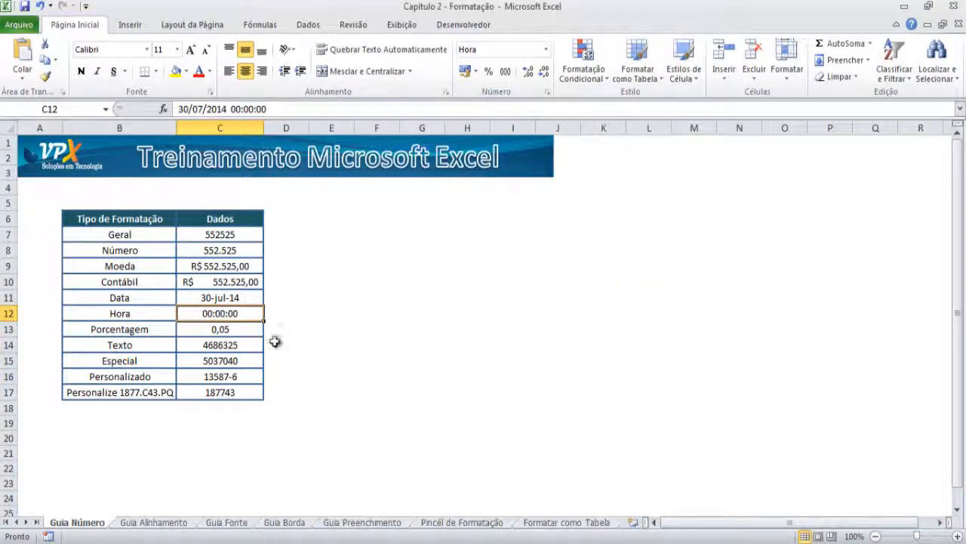
# - Choose the Porcentagem category in the cell format settings of the Porcentagem row's data cell C13
pyautogui.rightClick(228, 328)
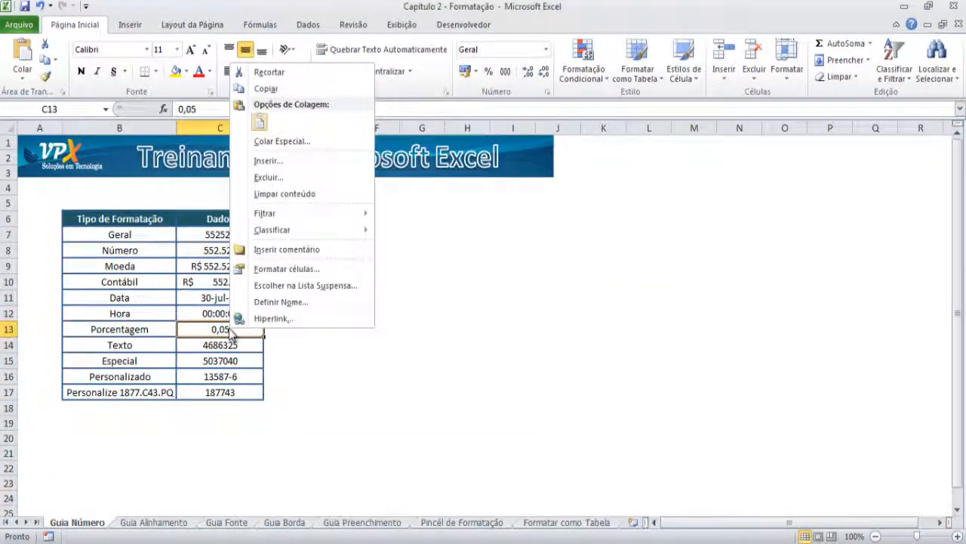
pyautogui.click(305, 270)
pyautogui.moveTo(300, 98); pyautogui.dragTo(447, 121)
pyautogui.click(305, 235)
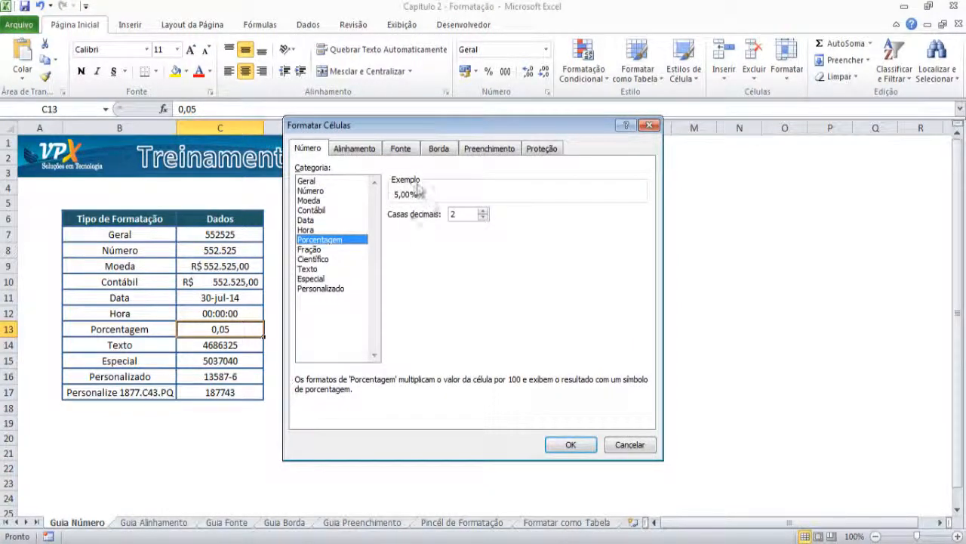
# - Try more and fewer decimal places for the Porcentagem format, set them back to 2 and apply the format to C13
pyautogui.click(483, 212)
pyautogui.click(482, 211)
pyautogui.click(483, 211)
pyautogui.click(482, 212)
pyautogui.click(483, 217)
pyautogui.click(483, 217)
pyautogui.click(483, 217)
pyautogui.click(483, 218)
pyautogui.click(483, 218)
pyautogui.click(483, 211)
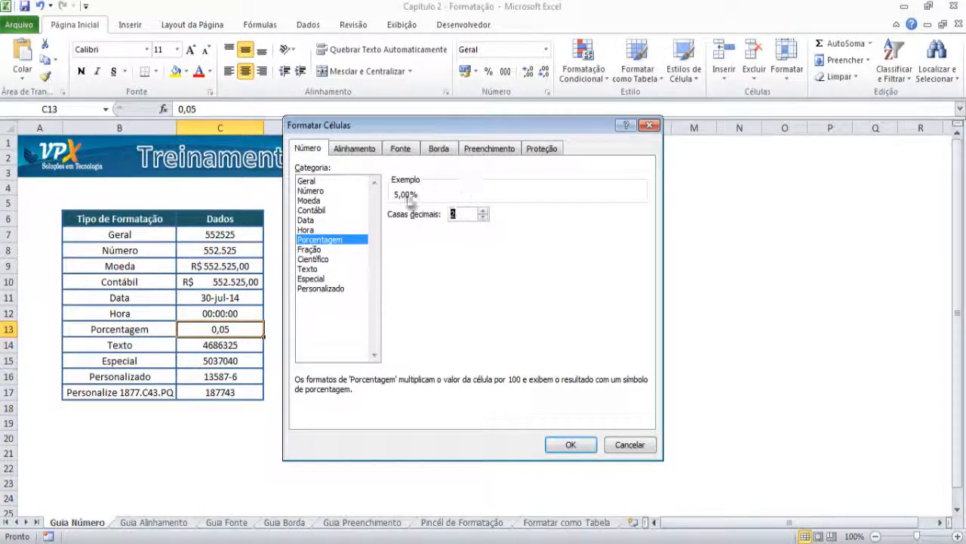
pyautogui.click(586, 445)
# - Format the Texto row's data cell C14 with the Texto category
pyautogui.click(235, 345)
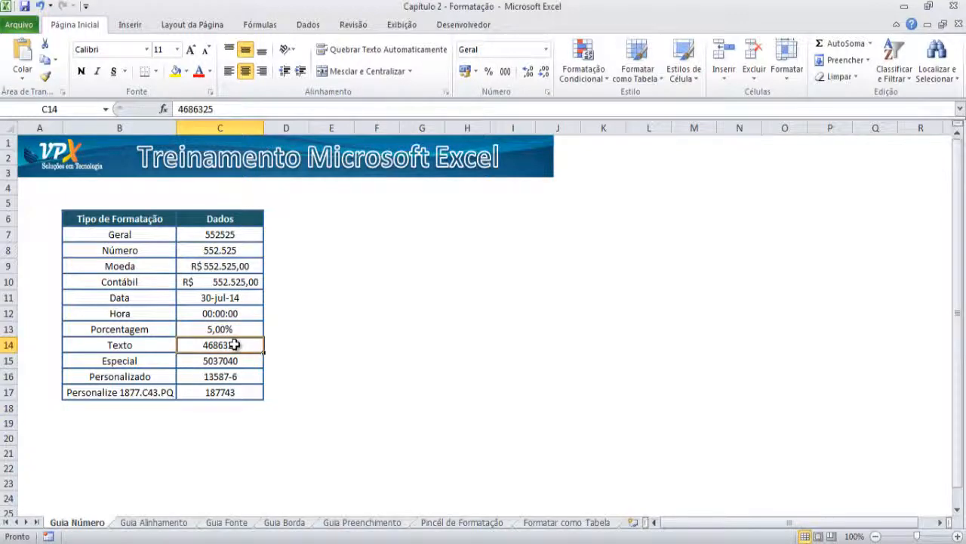
pyautogui.rightClick(235, 344)
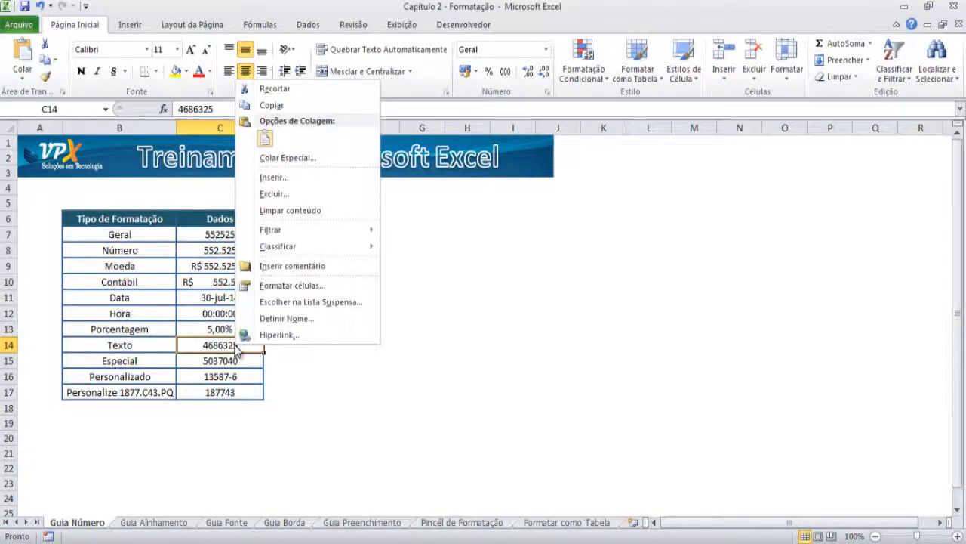
pyautogui.click(292, 287)
pyautogui.moveTo(320, 117); pyautogui.dragTo(468, 143)
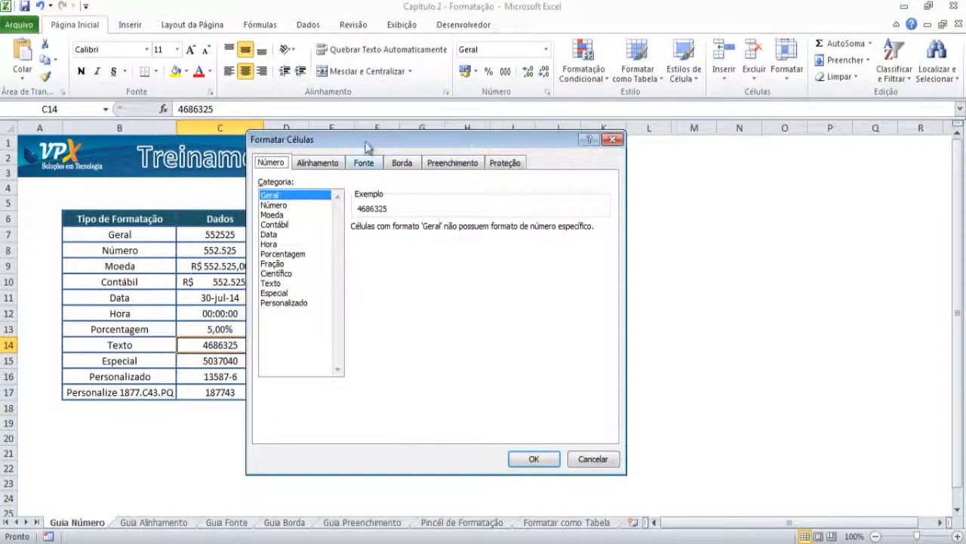
pyautogui.moveTo(370, 147); pyautogui.dragTo(415, 147)
pyautogui.click(333, 285)
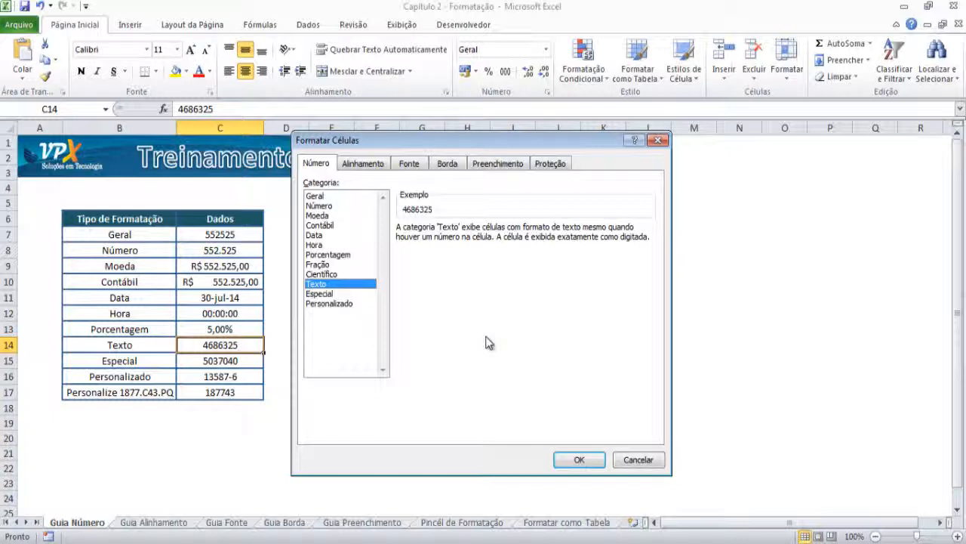
pyautogui.click(579, 459)
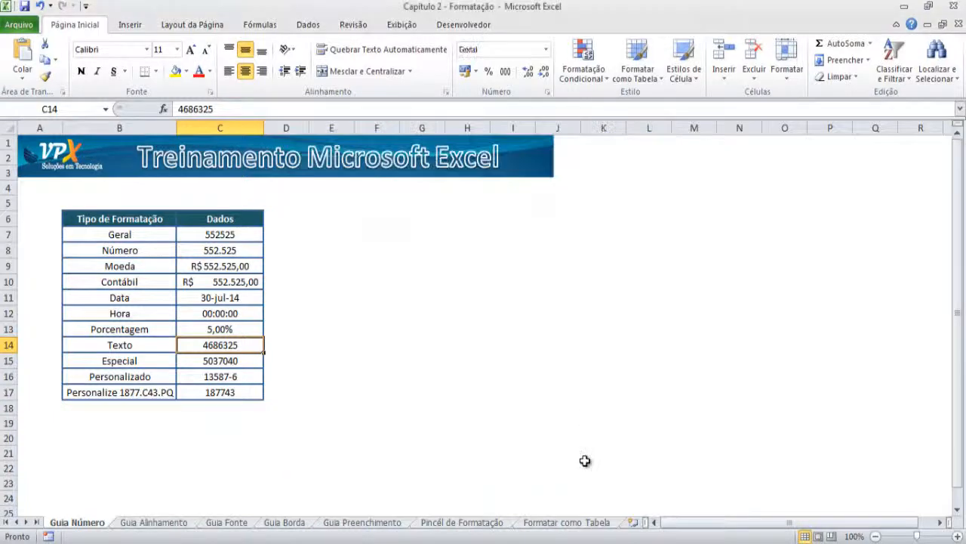
# - Choose the Especial category in the cell format settings of the Especial row's data cell C15
pyautogui.rightClick(253, 367)
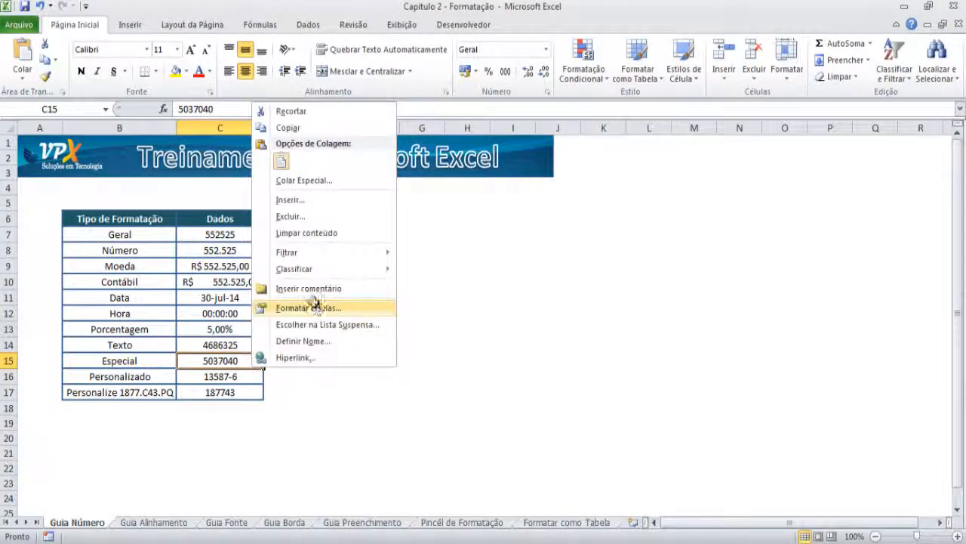
pyautogui.click(315, 308)
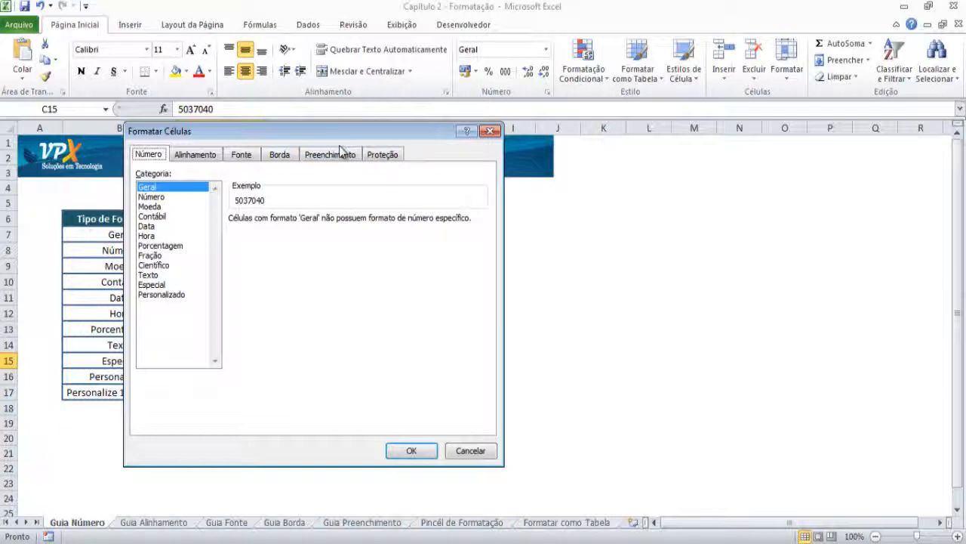
pyautogui.moveTo(376, 133); pyautogui.dragTo(531, 151)
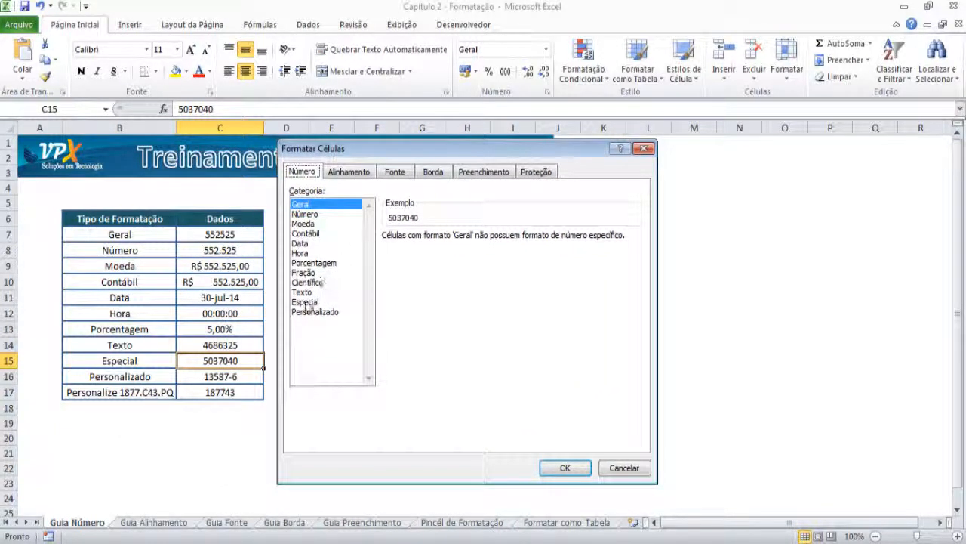
pyautogui.click(306, 302)
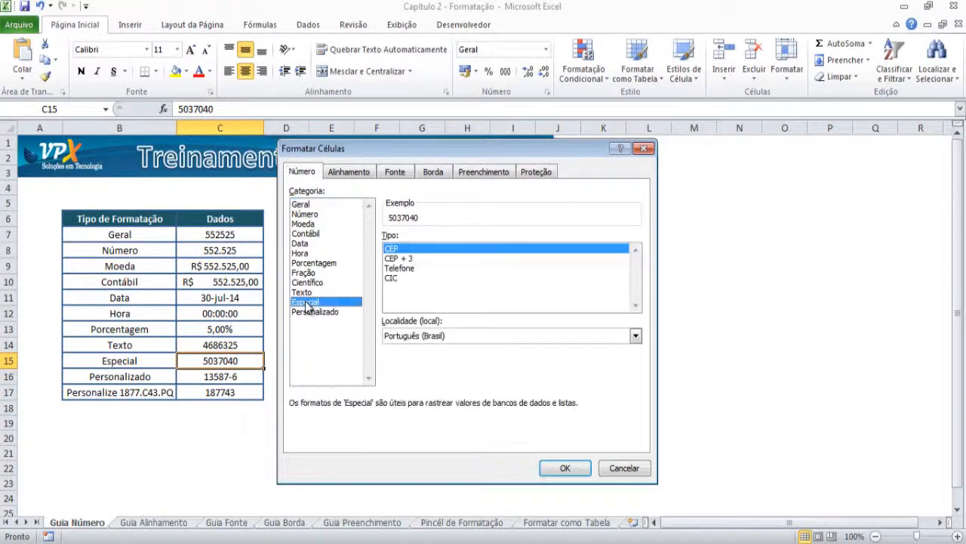
# - Preview the CEP + 3, Telefone, CIC and CEP types of the Especial category, then select CEP + 3 and apply it to C15
pyautogui.click(406, 260)
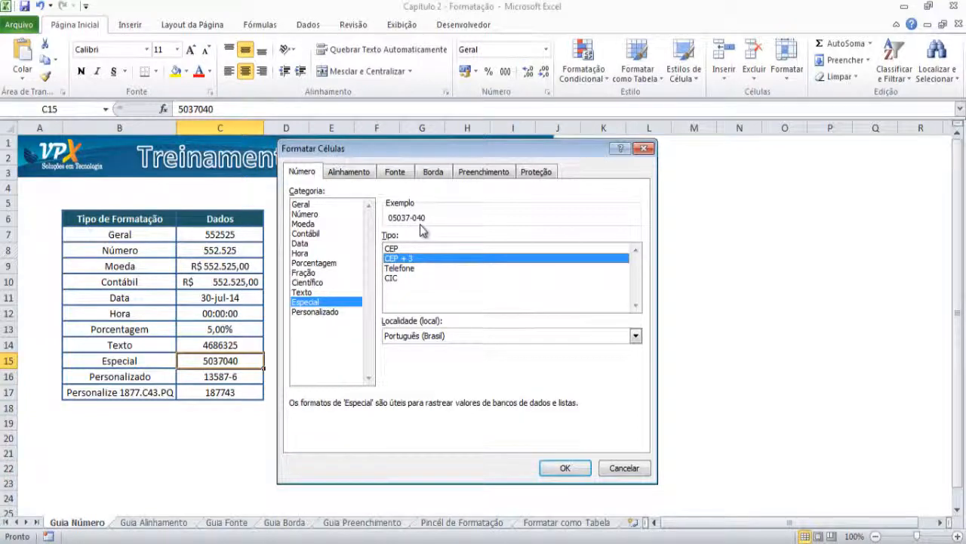
pyautogui.click(408, 269)
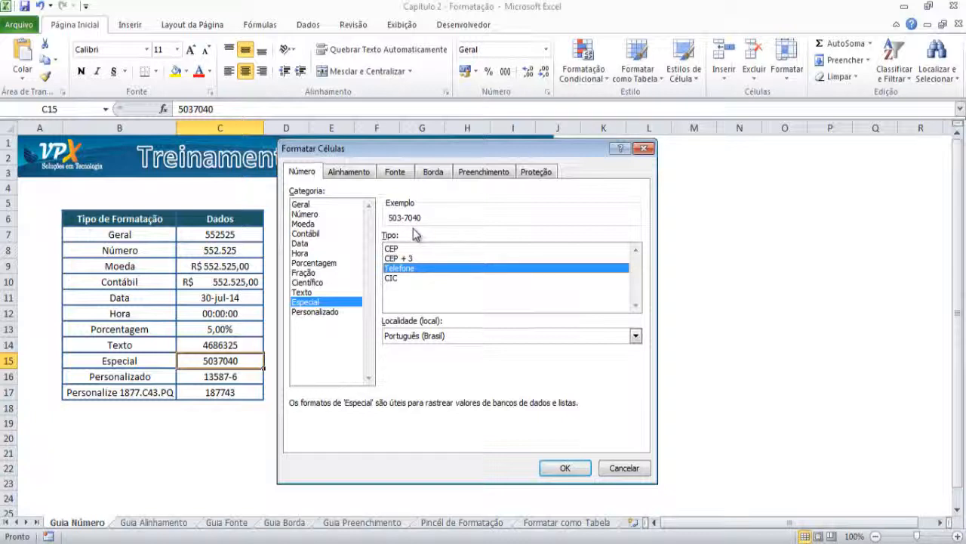
pyautogui.click(396, 279)
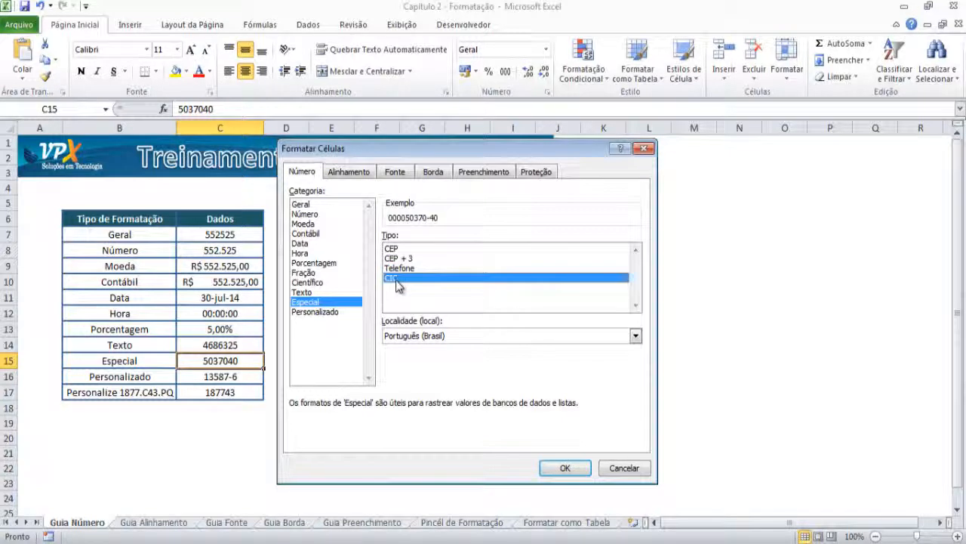
pyautogui.click(425, 249)
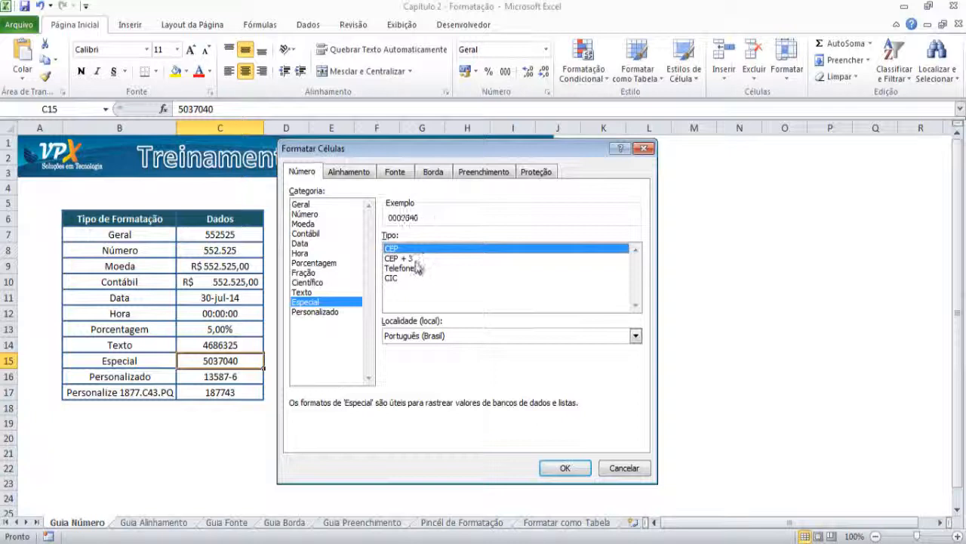
pyautogui.click(418, 259)
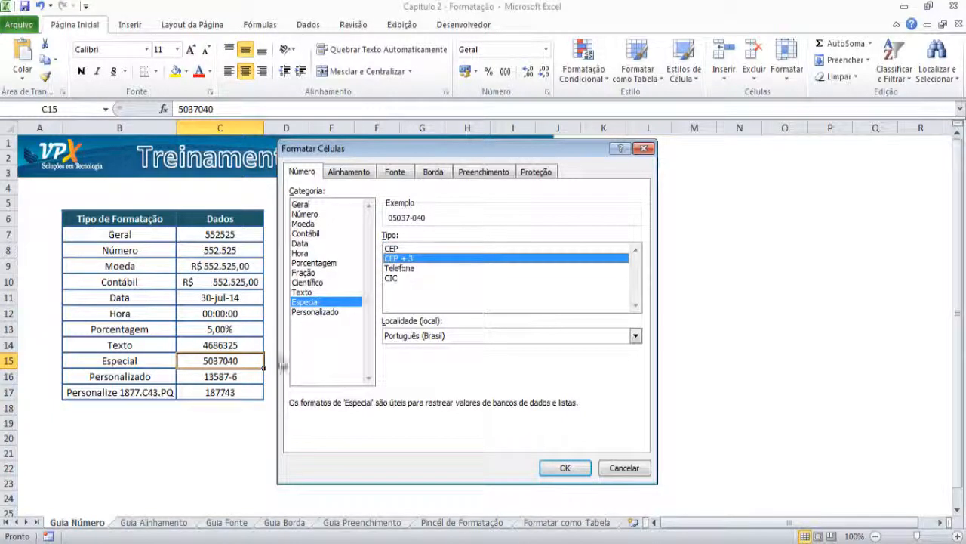
pyautogui.click(567, 469)
# - Open the cell format settings of the Personalizado row's data cell C16 and examine its custom type code
pyautogui.click(252, 378)
pyautogui.rightClick(253, 379)
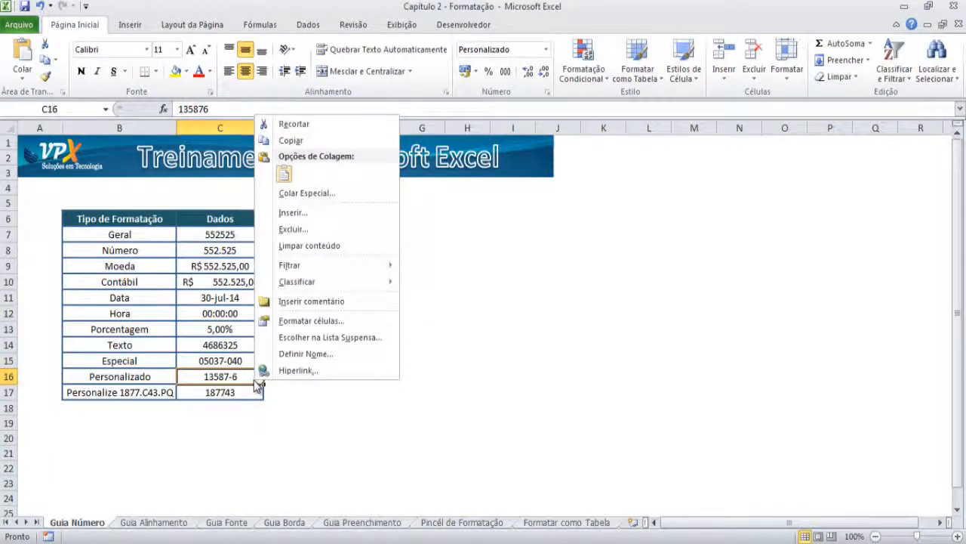
pyautogui.click(295, 322)
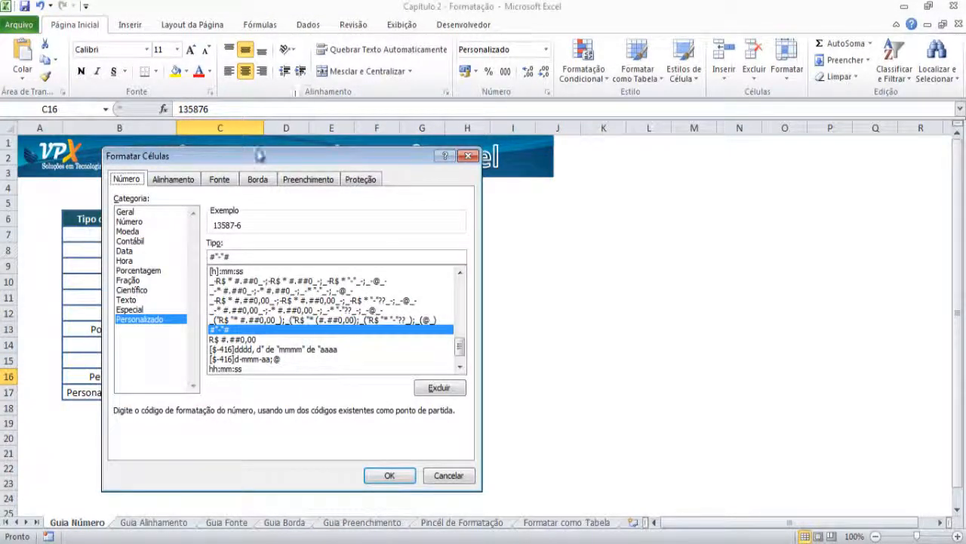
pyautogui.moveTo(256, 151); pyautogui.dragTo(424, 162)
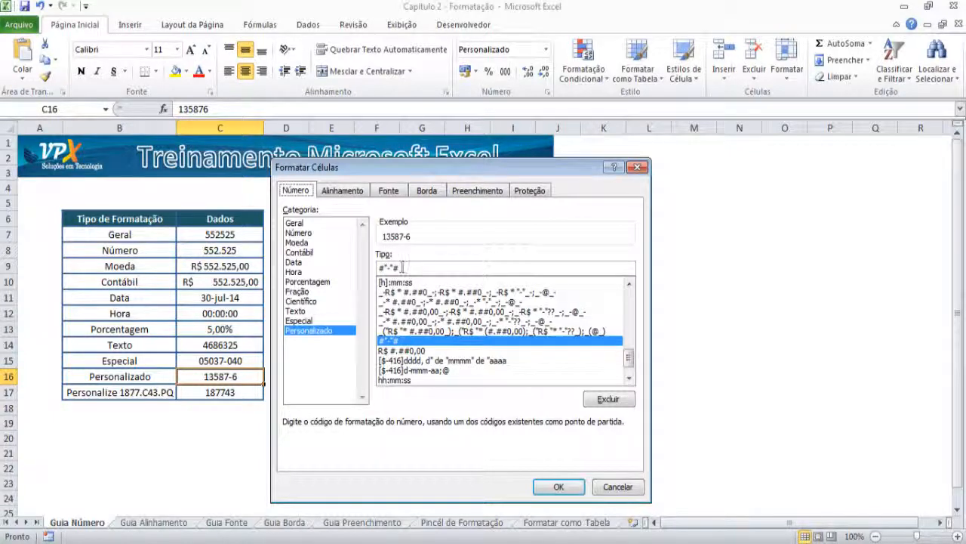
pyautogui.click(381, 268)
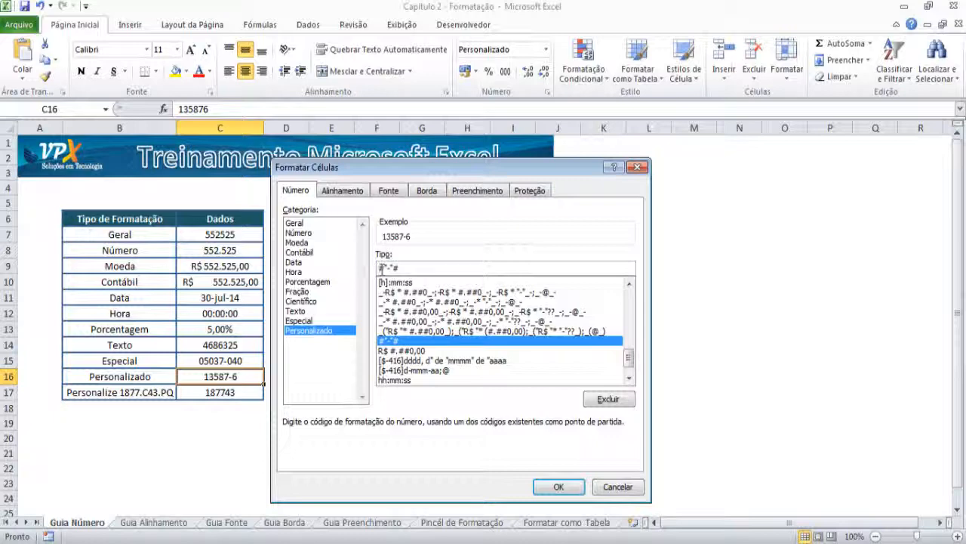
# - Try extra # placeholders at the end of C16's custom type, remove them and apply the code #"-"#
pyautogui.click(404, 269)
pyautogui.write('#')
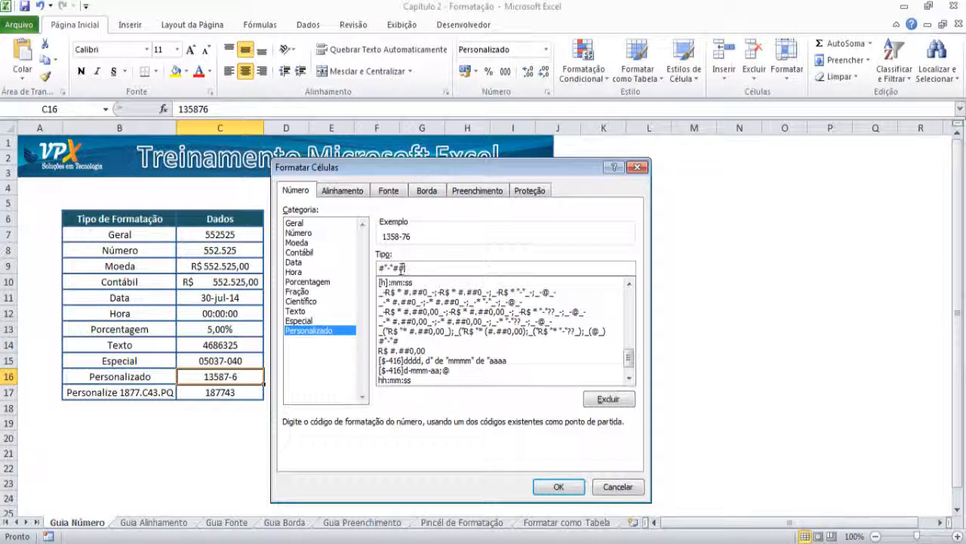
pyautogui.write('###')
pyautogui.moveTo(421, 269); pyautogui.dragTo(400, 268)
pyautogui.press('BackSpace')
pyautogui.click(557, 487)
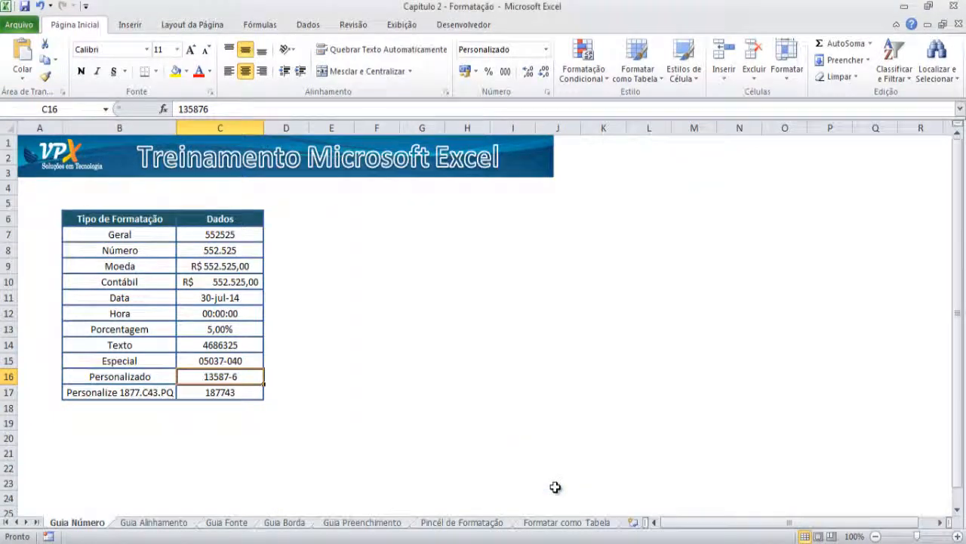
# - Choose the Personalizado category in the cell format settings of C17 and clear the Geral type code
pyautogui.click(238, 395)
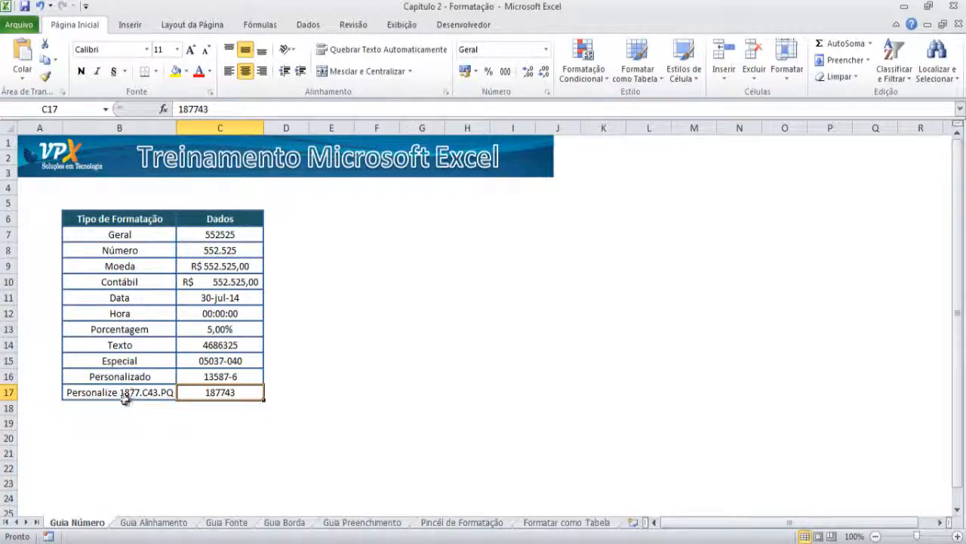
pyautogui.rightClick(230, 393)
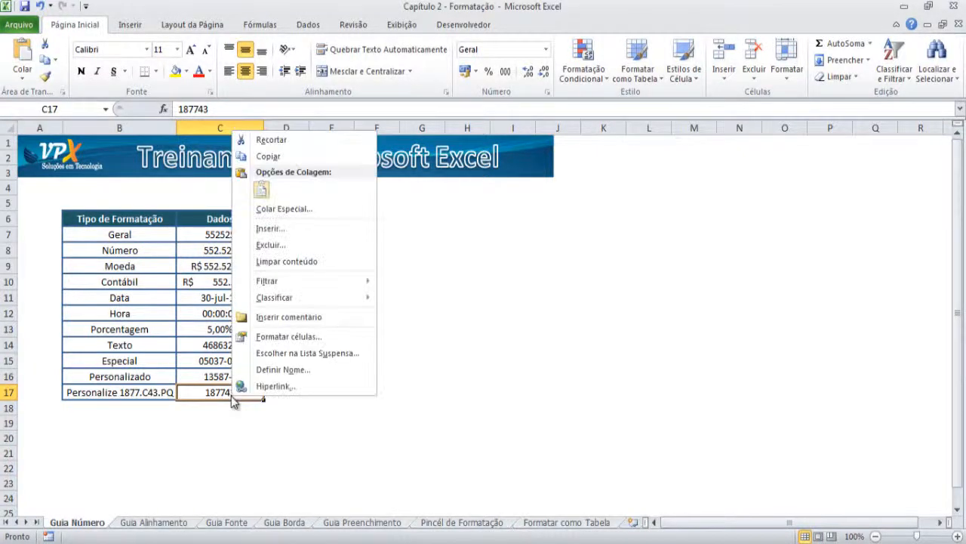
pyautogui.click(284, 344)
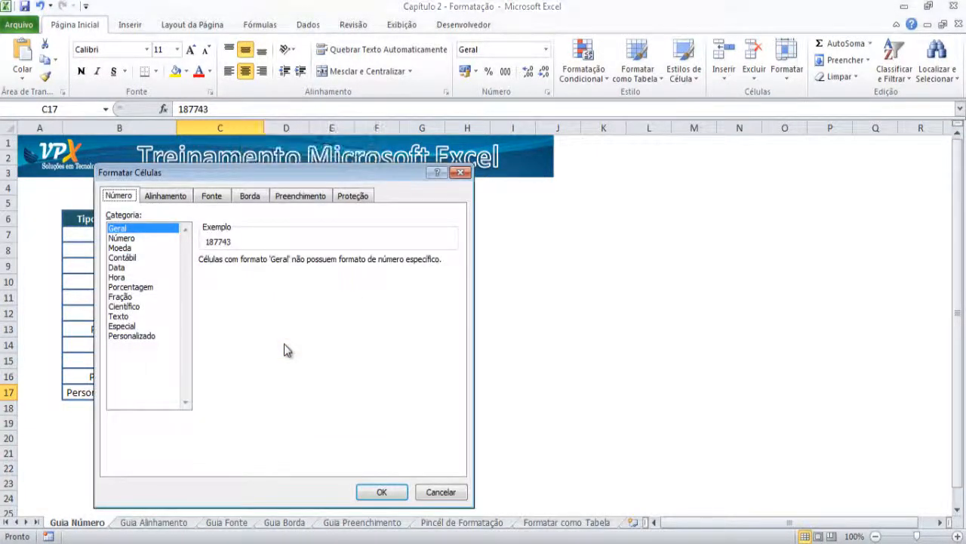
pyautogui.click(144, 336)
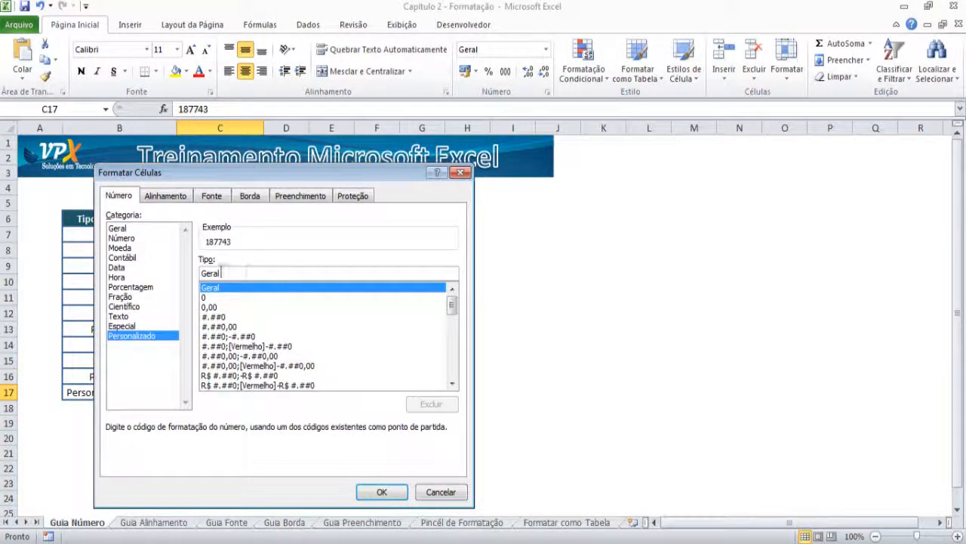
pyautogui.moveTo(224, 270); pyautogui.dragTo(163, 276)
pyautogui.press('Delete')
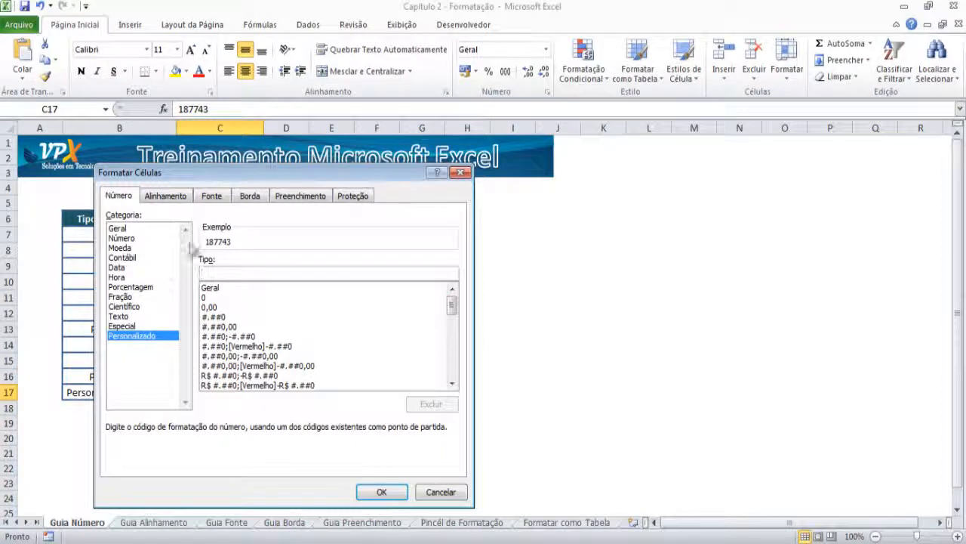
pyautogui.moveTo(247, 178); pyautogui.dragTo(419, 175)
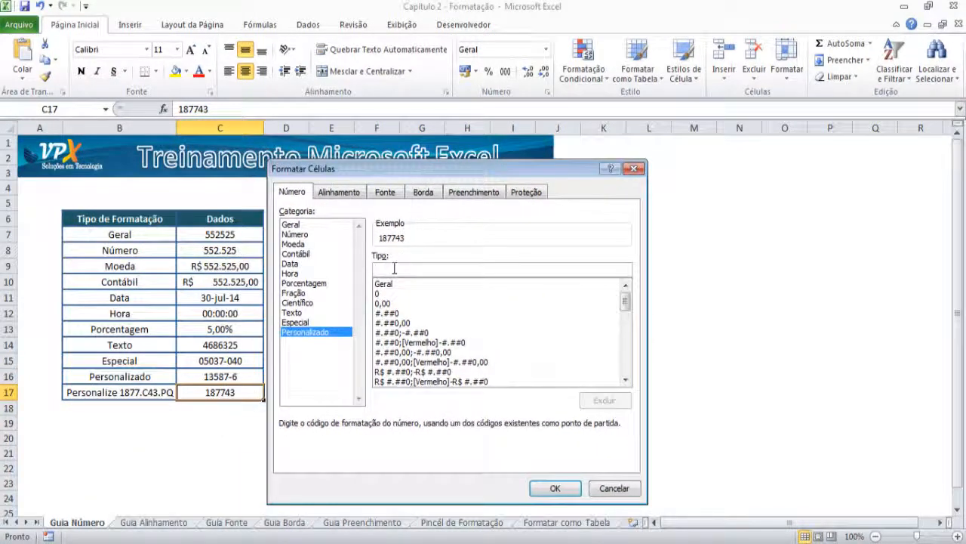
# - Enter the custom type code #".C"##".PQ" and apply it to C17
pyautogui.write('#".C')
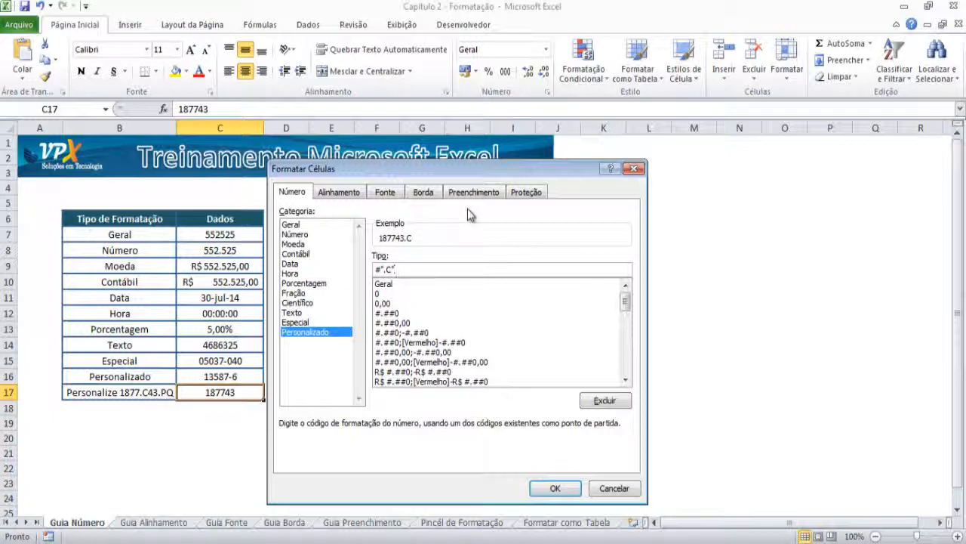
pyautogui.write('##".')
pyautogui.write('PQ')
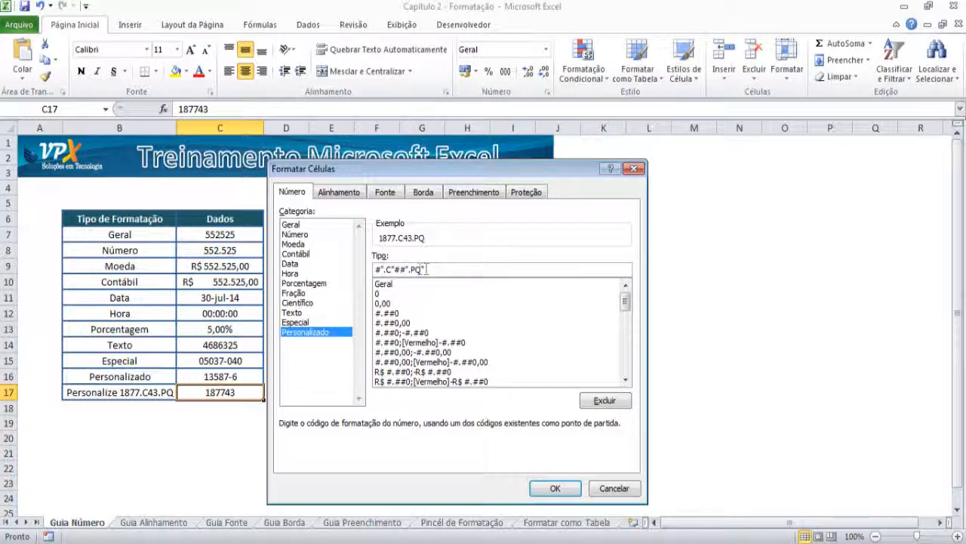
pyautogui.click(559, 489)
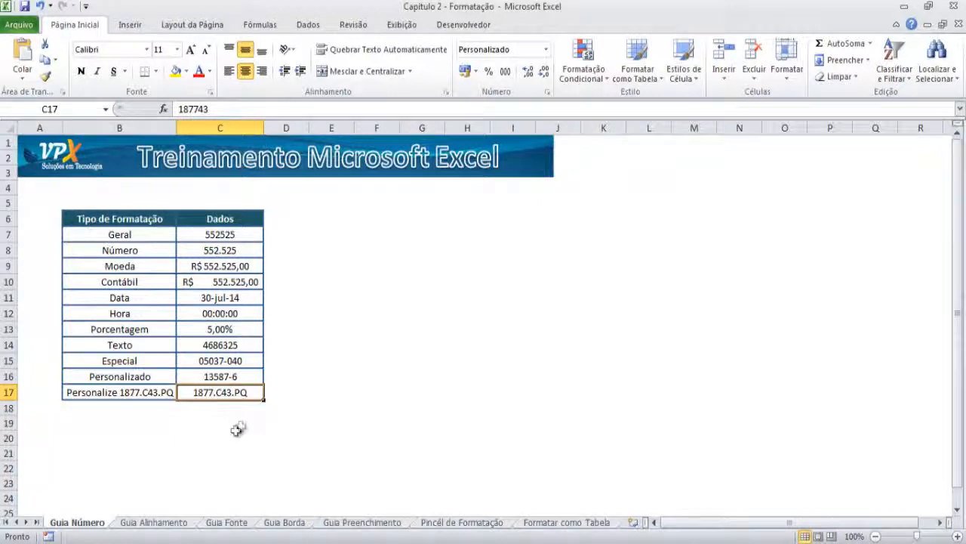
# - Switch to the Guia Alinhamento sheet and open the alignment settings of the Quebra row's data cell C7
pyautogui.click(158, 523)
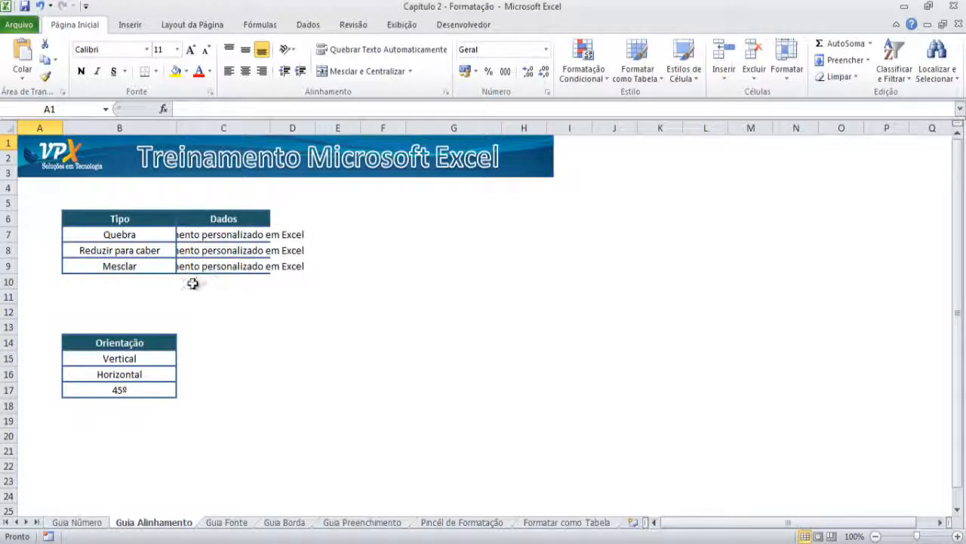
pyautogui.click(206, 236)
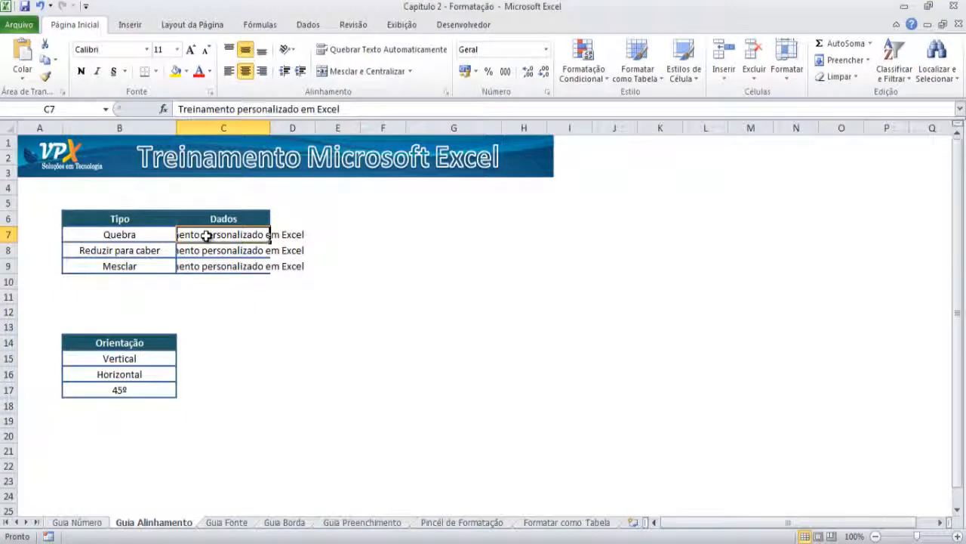
pyautogui.rightClick(206, 236)
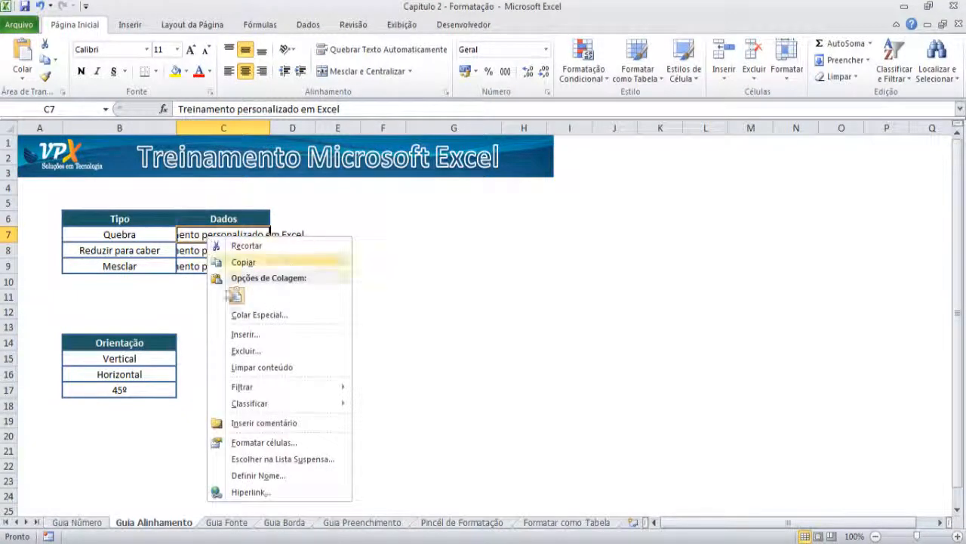
pyautogui.click(264, 442)
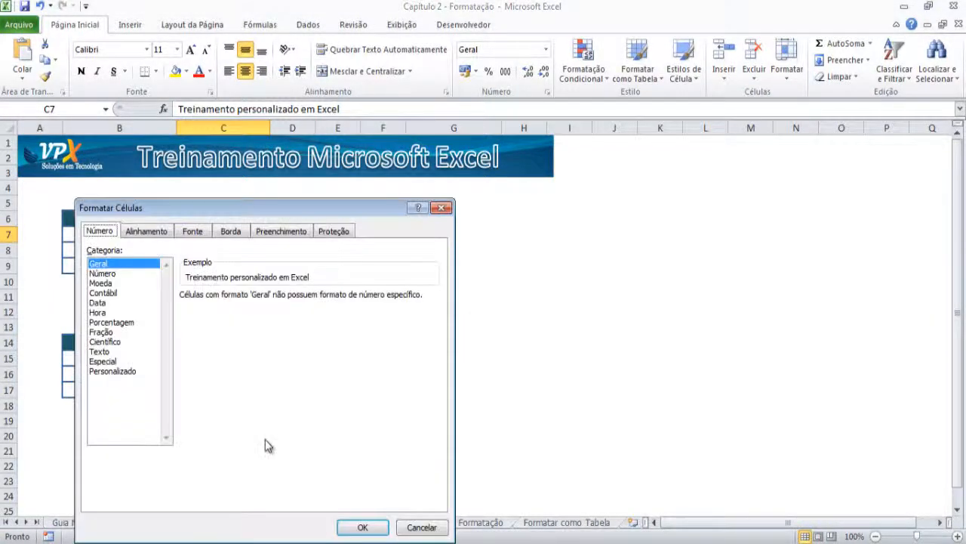
pyautogui.moveTo(249, 215); pyautogui.dragTo(443, 196)
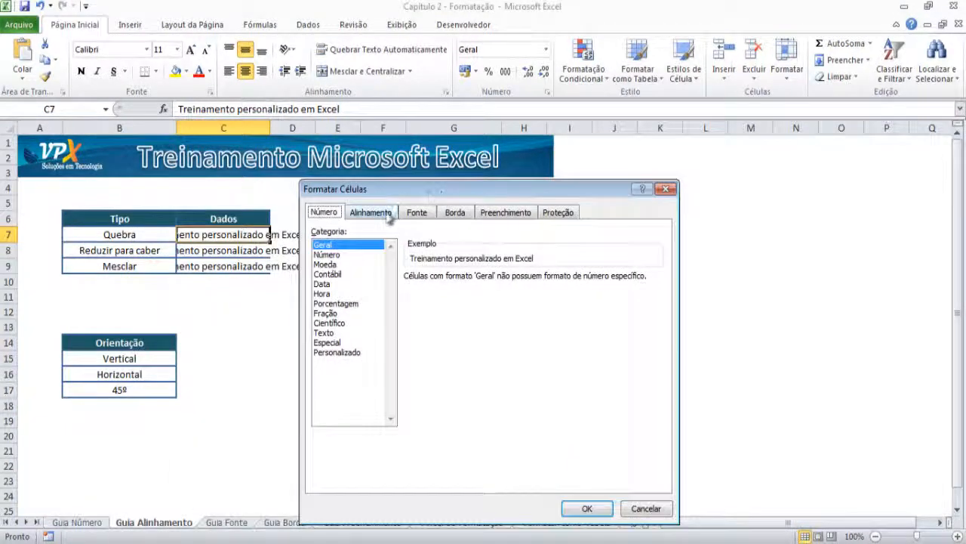
pyautogui.click(371, 212)
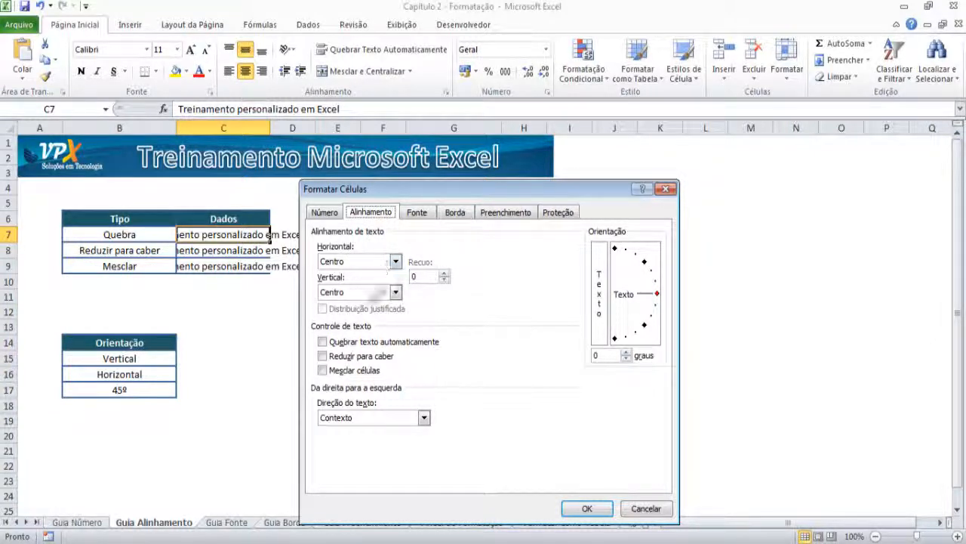
# - Review the horizontal alignment and text direction options, then enable Quebrar texto automaticamente and apply it to C7
pyautogui.click(370, 262)
pyautogui.click(370, 262)
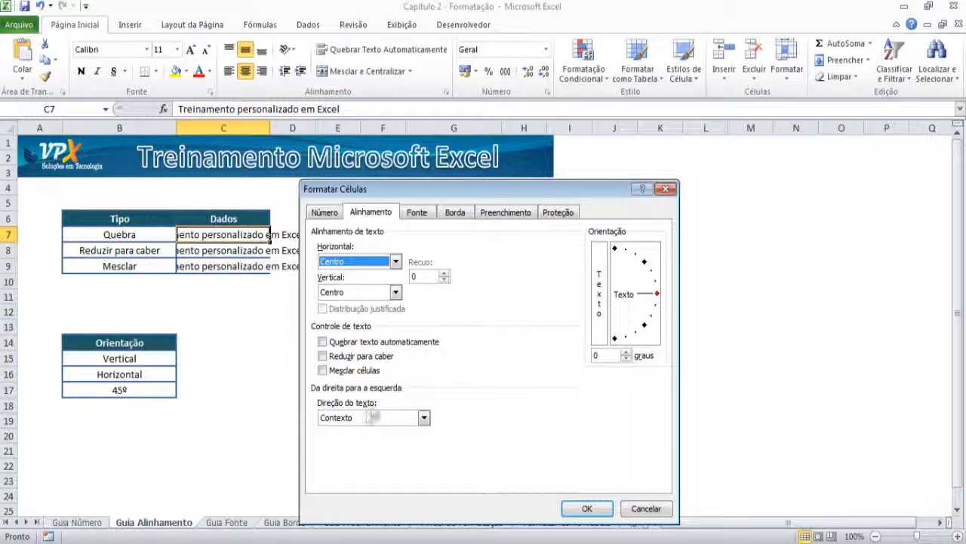
pyautogui.click(368, 419)
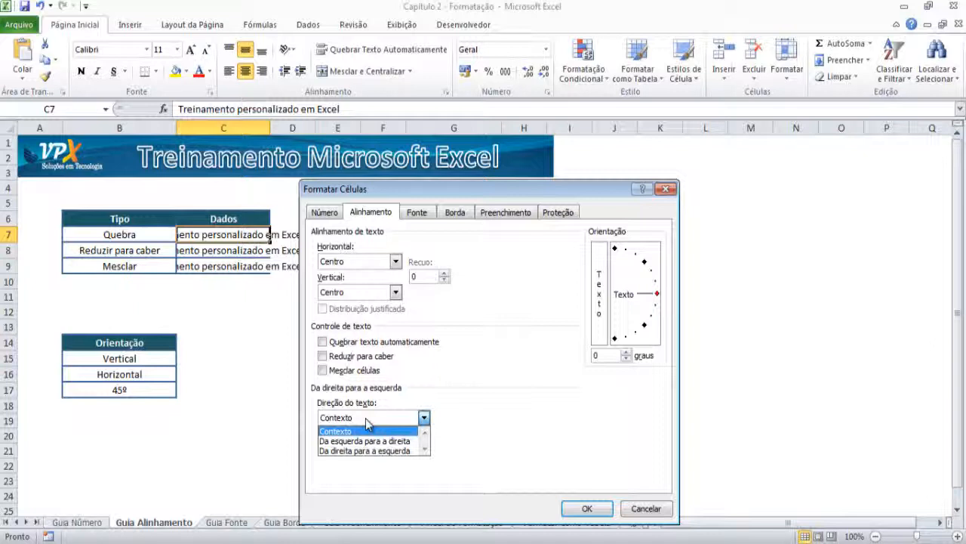
pyautogui.click(481, 386)
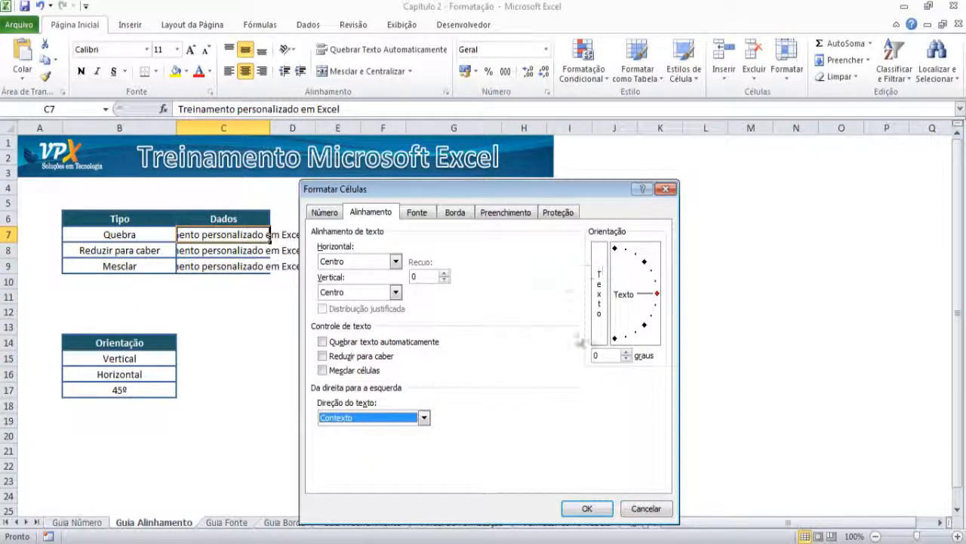
pyautogui.click(391, 345)
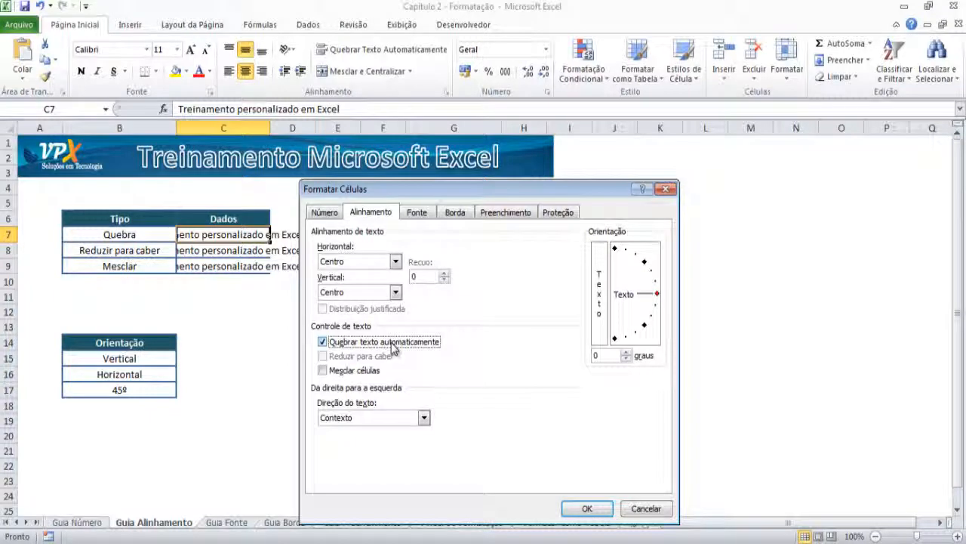
pyautogui.click(589, 510)
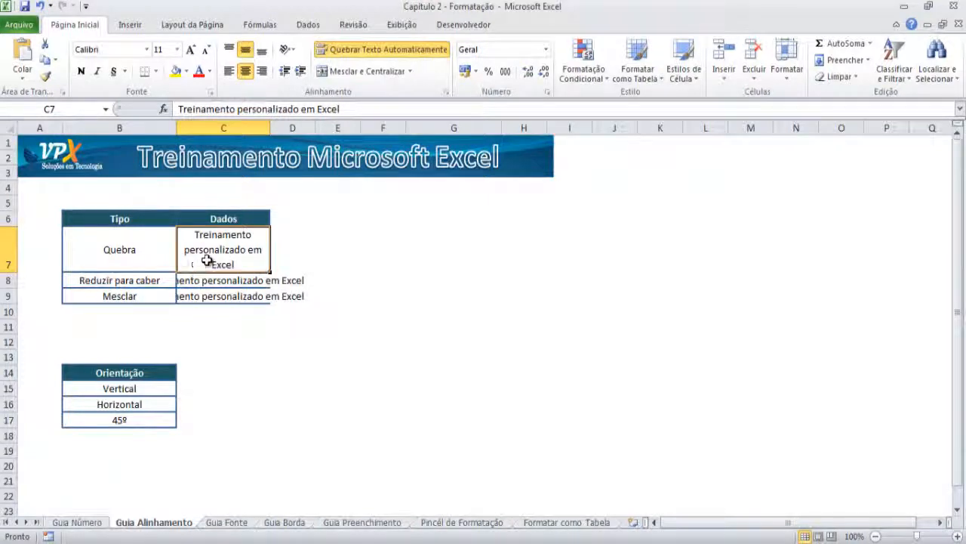
# - Enable Reduzir para caber in the alignment settings of the Reduzir para caber row's data cell C8 and apply it
pyautogui.click(214, 280)
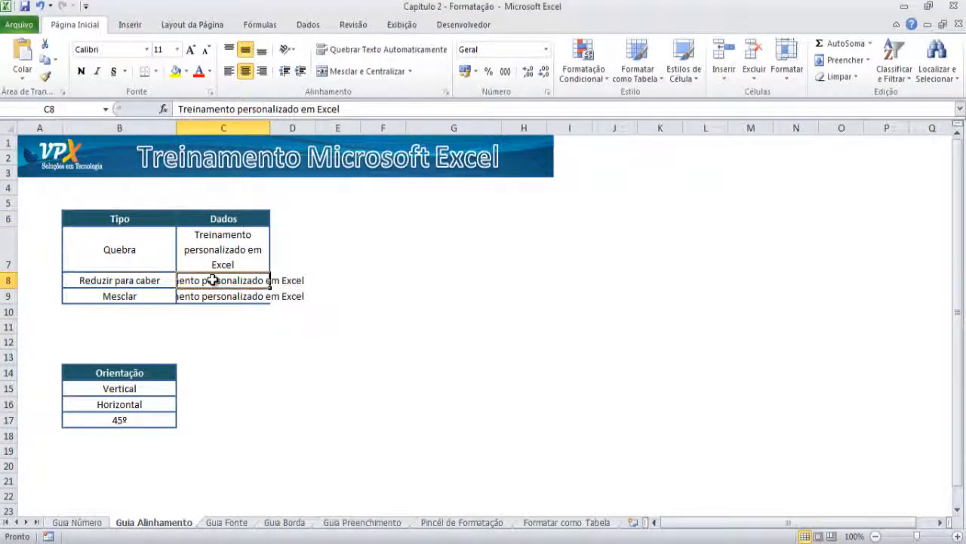
pyautogui.rightClick(216, 283)
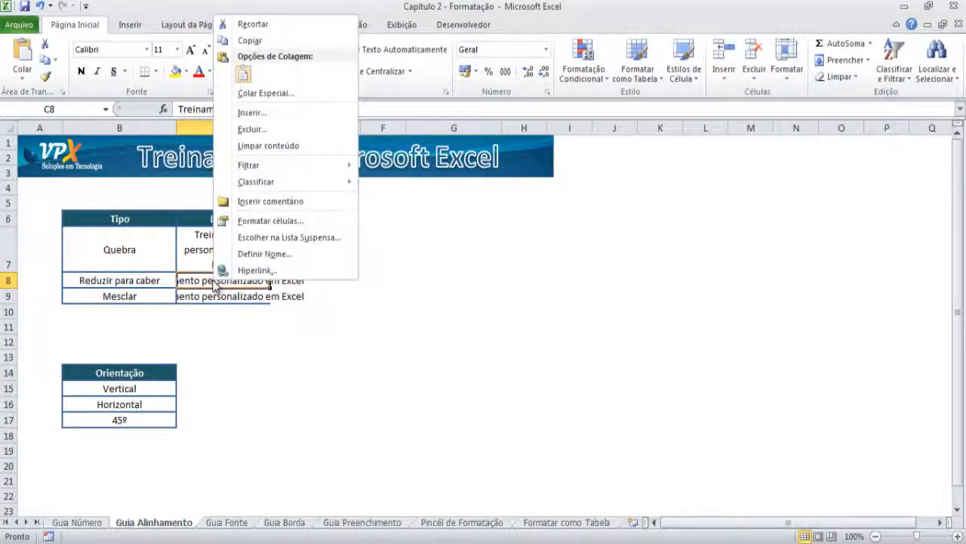
pyautogui.click(286, 223)
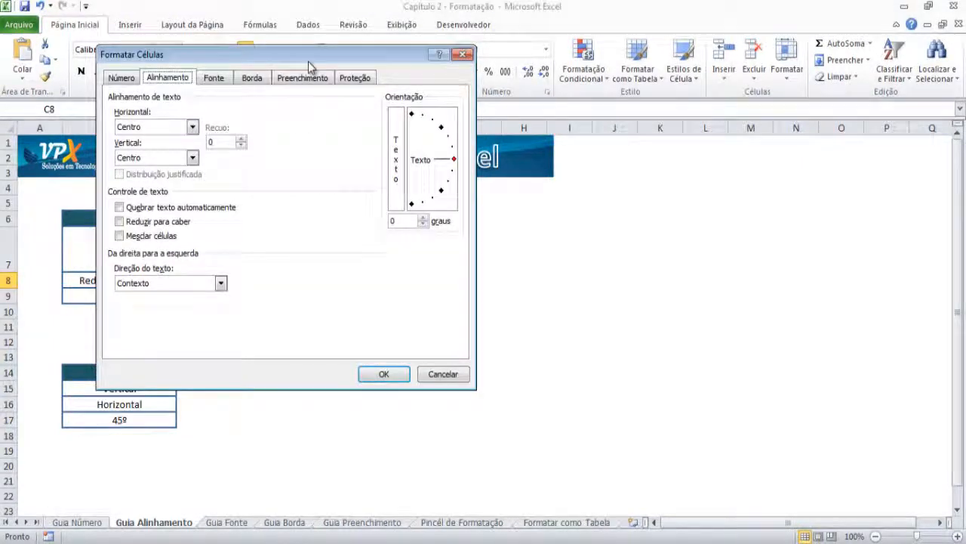
pyautogui.moveTo(308, 62); pyautogui.dragTo(503, 129)
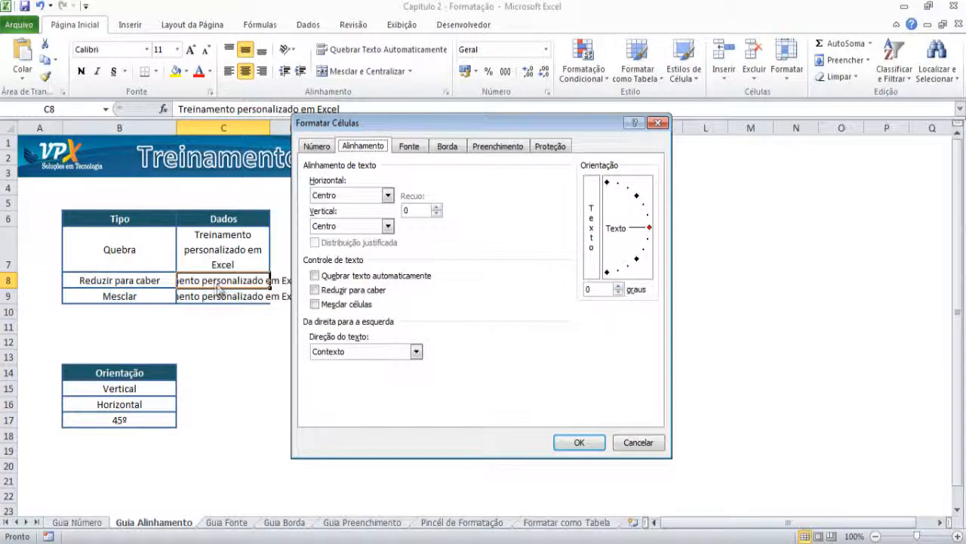
pyautogui.click(357, 295)
pyautogui.click(356, 294)
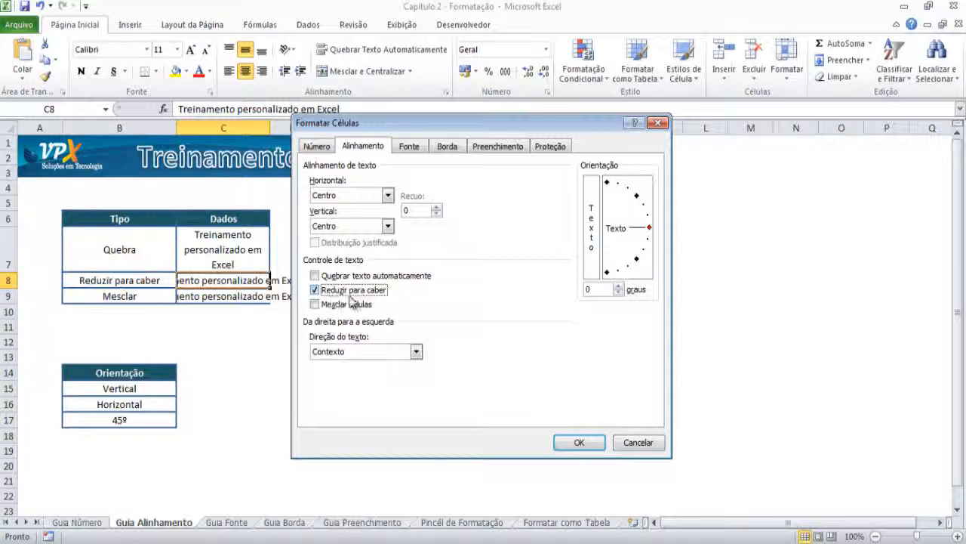
pyautogui.click(580, 443)
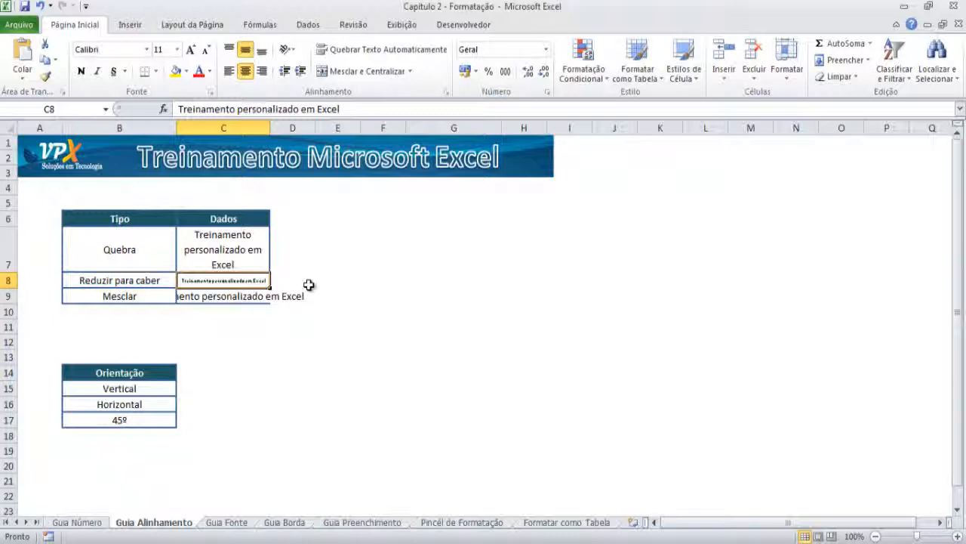
# - Compare the wrapped text in C7 with the shrunken text in C8, magnifying the sheet to 180% and returning to 100%
pyautogui.click(256, 238)
pyautogui.click(252, 281)
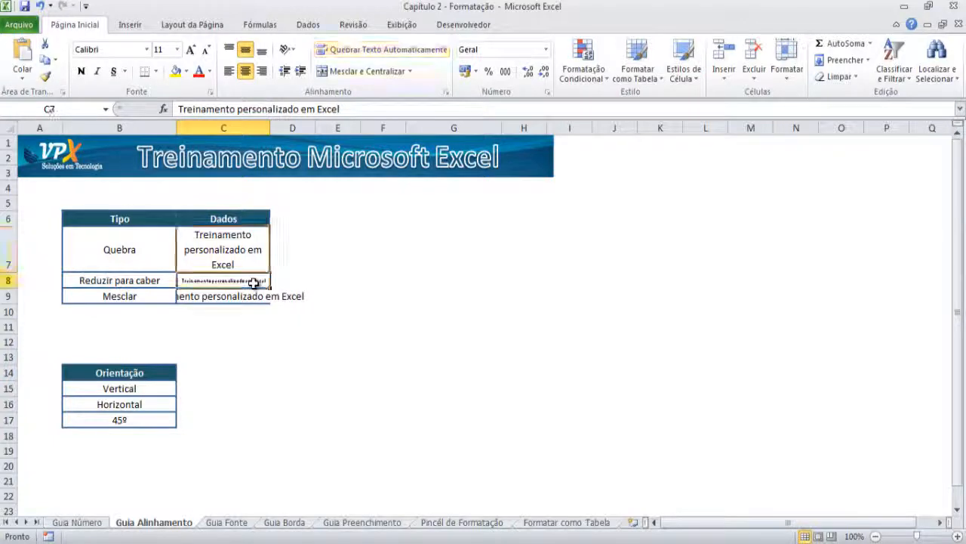
pyautogui.click(958, 536)
pyautogui.click(958, 536)
pyautogui.click(958, 536)
pyautogui.click(958, 536)
pyautogui.click(958, 536)
pyautogui.click(958, 536)
pyautogui.click(958, 536)
pyautogui.click(958, 536)
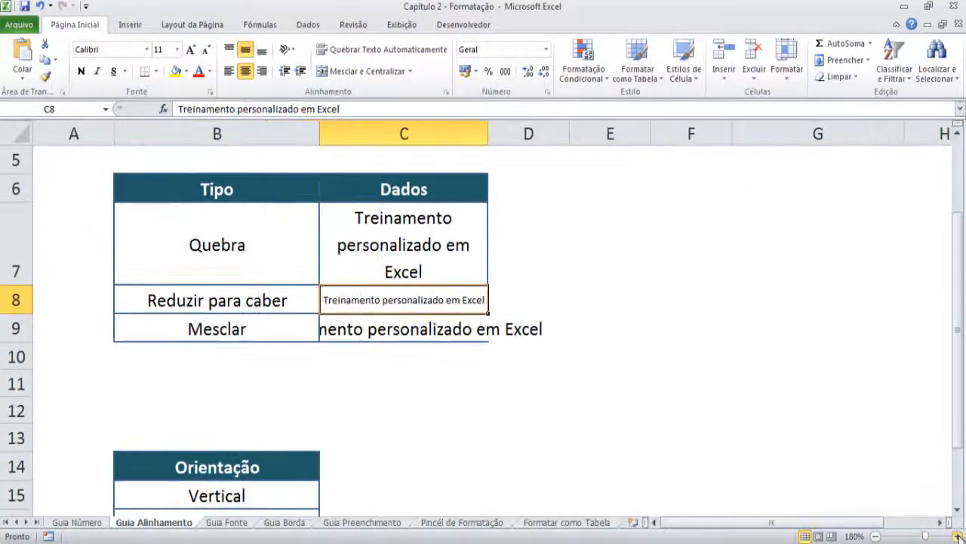
pyautogui.click(877, 536)
pyautogui.click(876, 536)
pyautogui.click(876, 536)
pyautogui.click(877, 536)
pyautogui.click(876, 536)
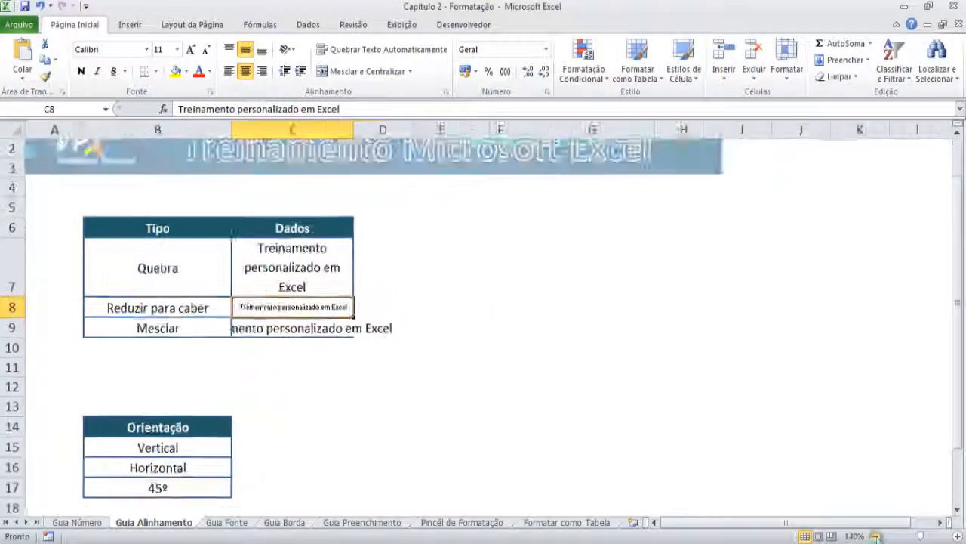
pyautogui.click(877, 536)
pyautogui.click(876, 536)
pyautogui.click(877, 536)
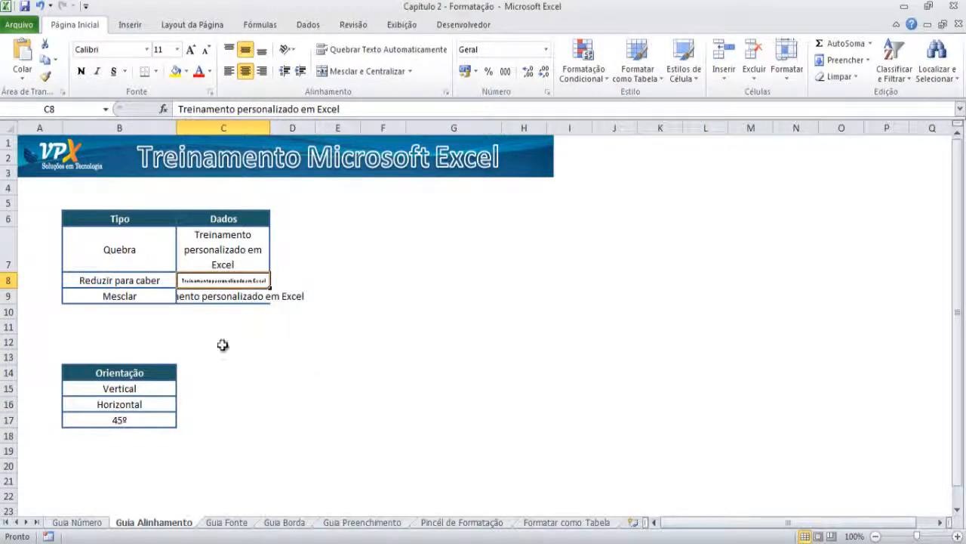
# - Merge the Mesclar row's data cell across C9:E9 by enabling Mesclar células in the alignment settings
pyautogui.click(240, 296)
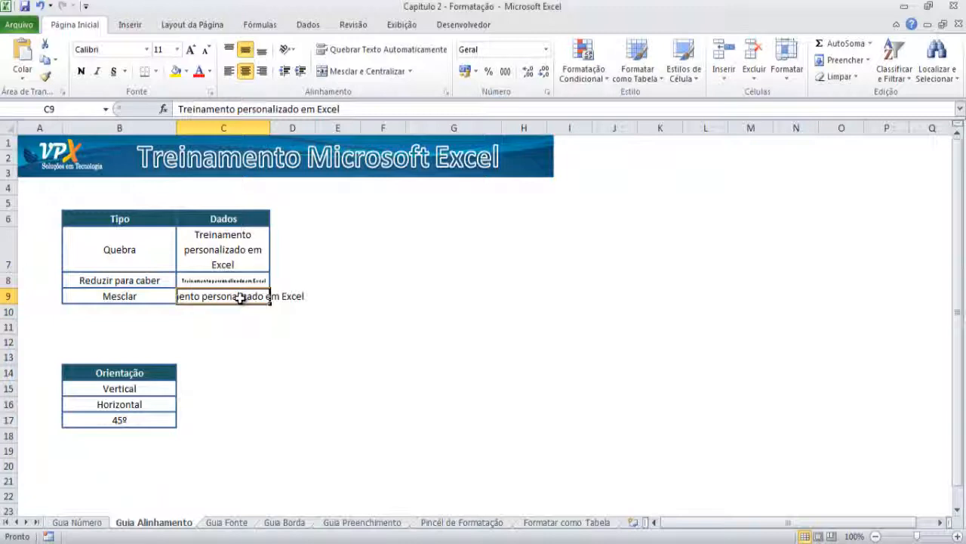
pyautogui.click(130, 300)
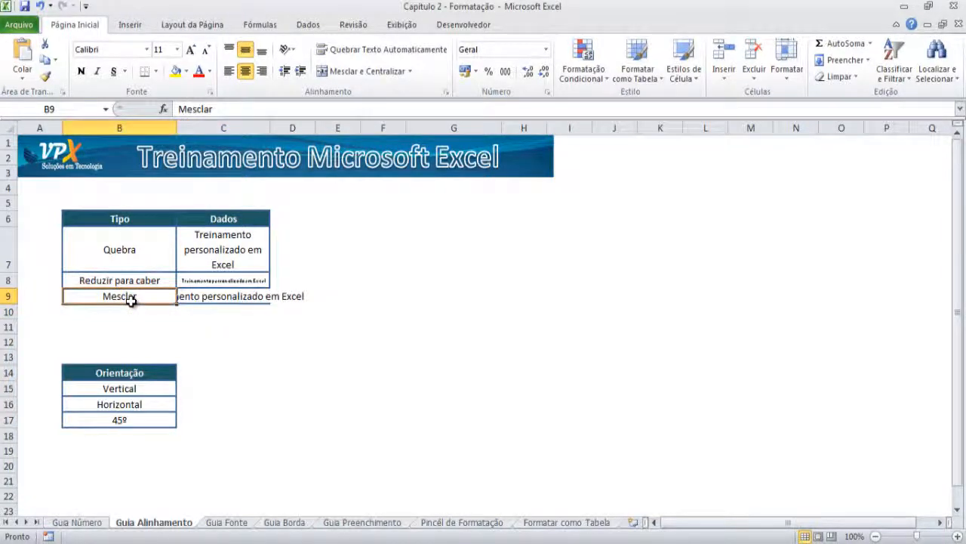
pyautogui.click(234, 299)
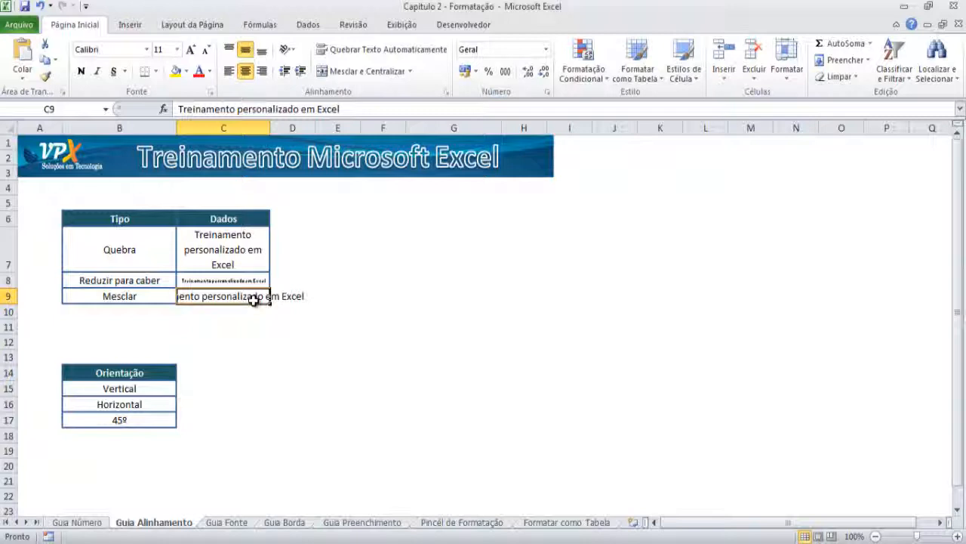
pyautogui.moveTo(253, 298); pyautogui.dragTo(324, 295)
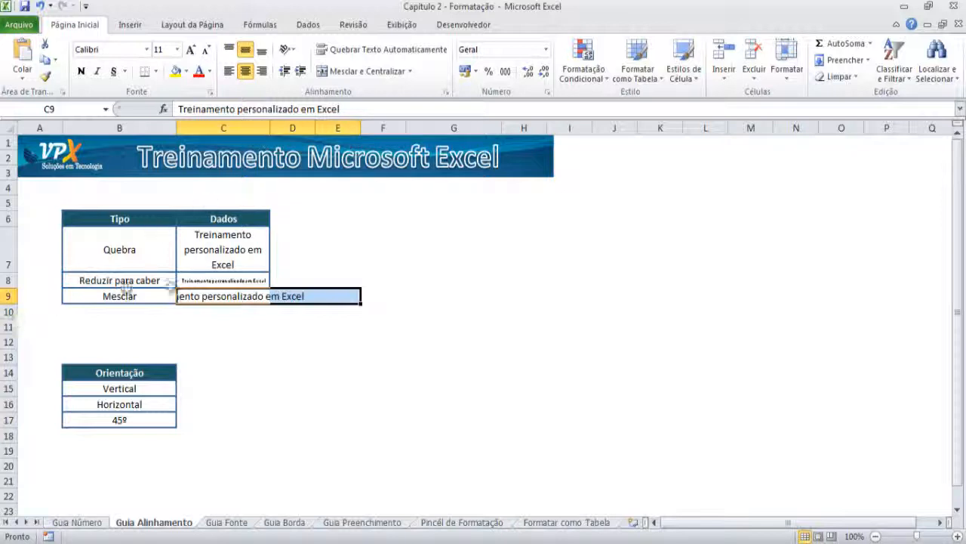
pyautogui.rightClick(247, 297)
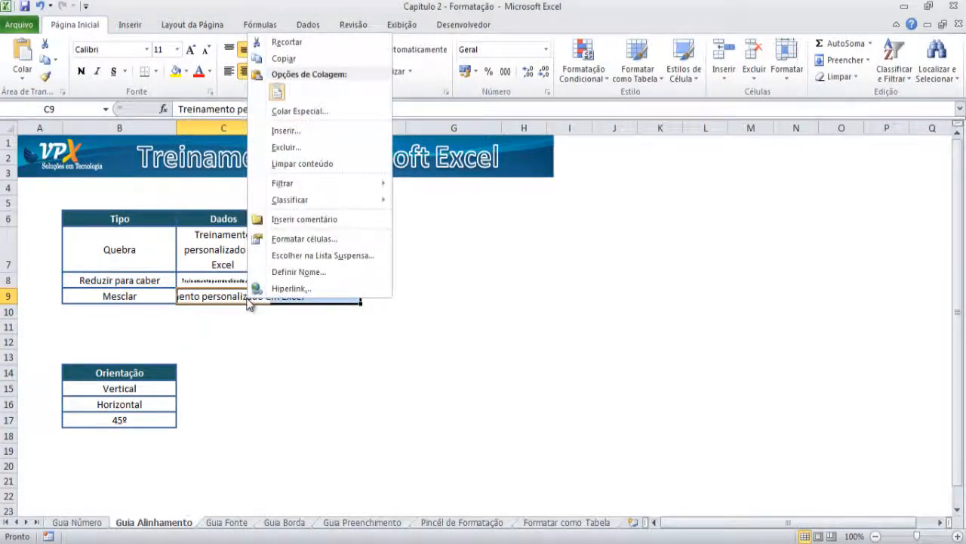
pyautogui.click(306, 240)
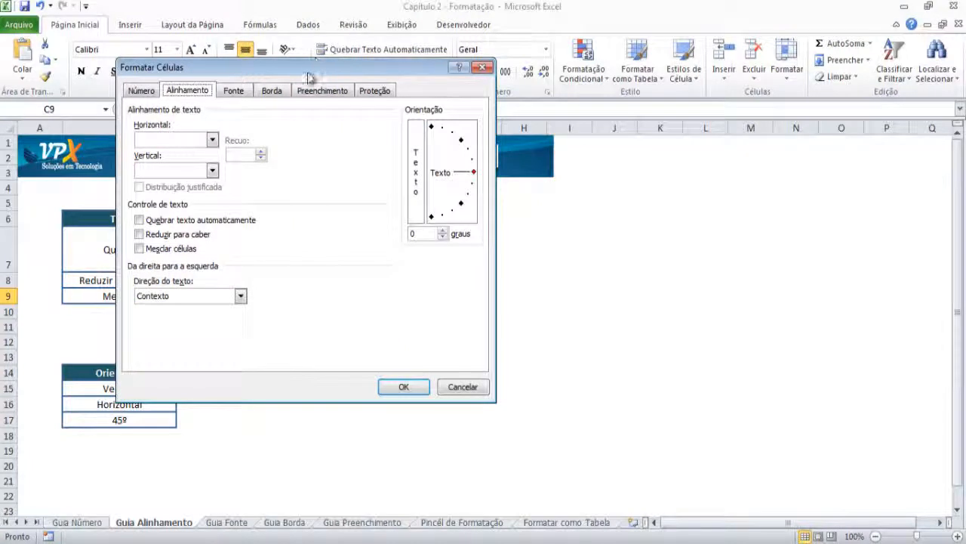
pyautogui.moveTo(307, 72); pyautogui.dragTo(560, 115)
pyautogui.click(427, 296)
pyautogui.click(657, 431)
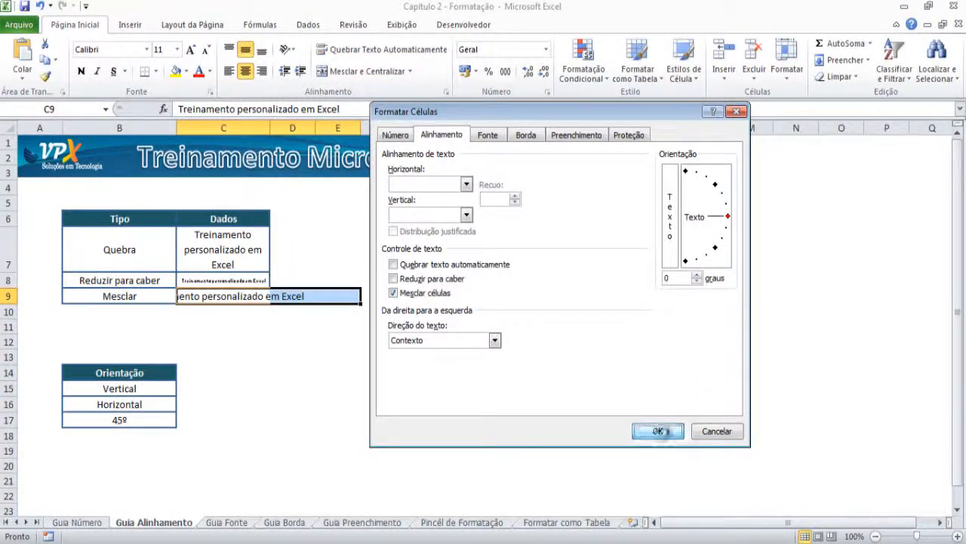
pyautogui.click(585, 338)
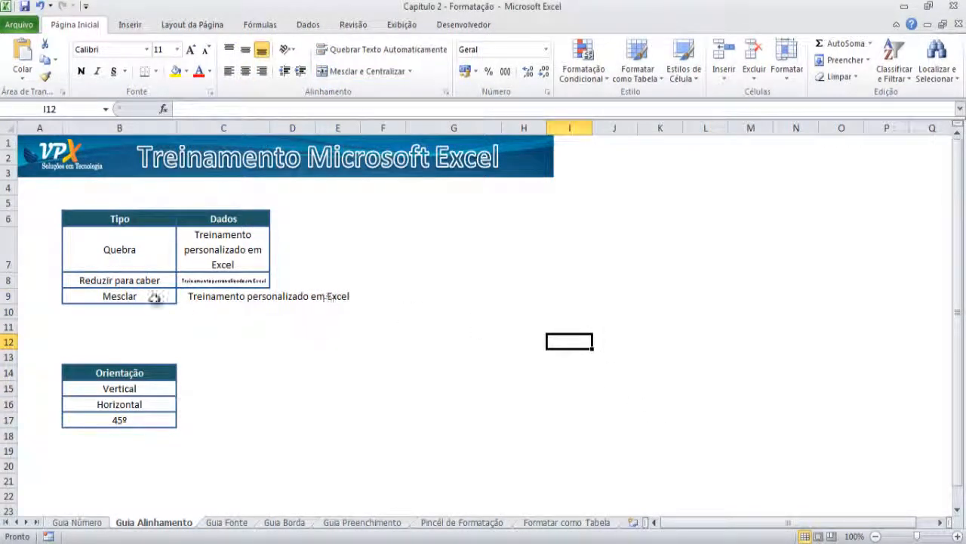
pyautogui.click(301, 298)
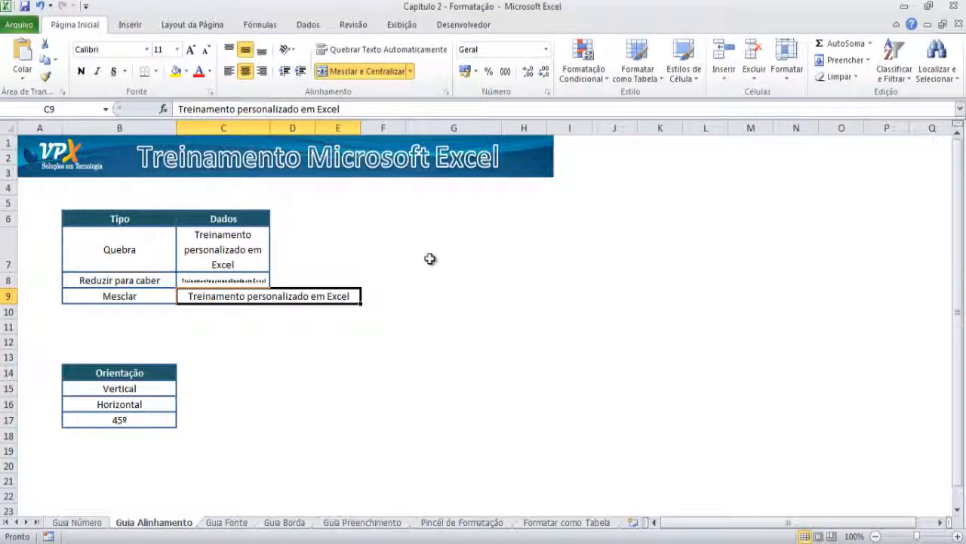
pyautogui.click(349, 253)
pyautogui.click(264, 258)
pyautogui.click(367, 242)
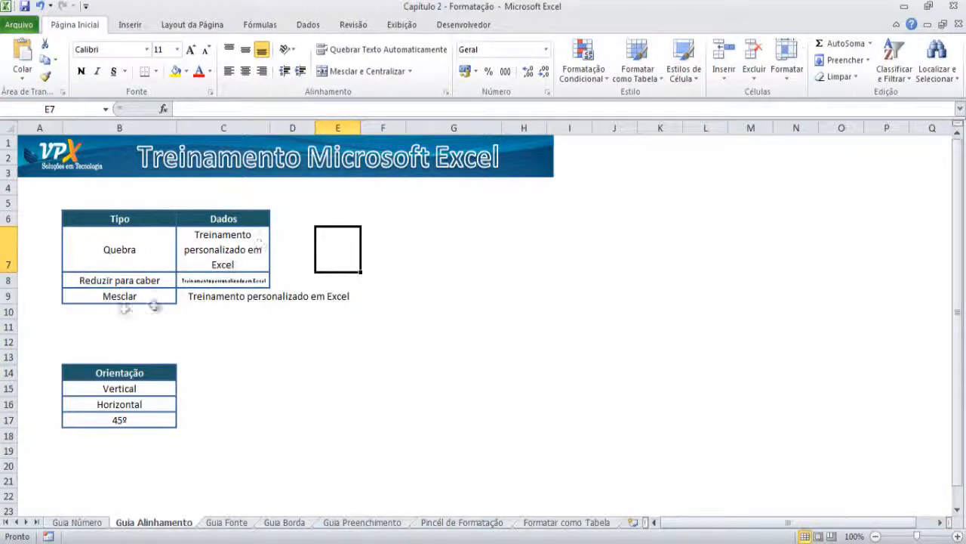
pyautogui.click(182, 290)
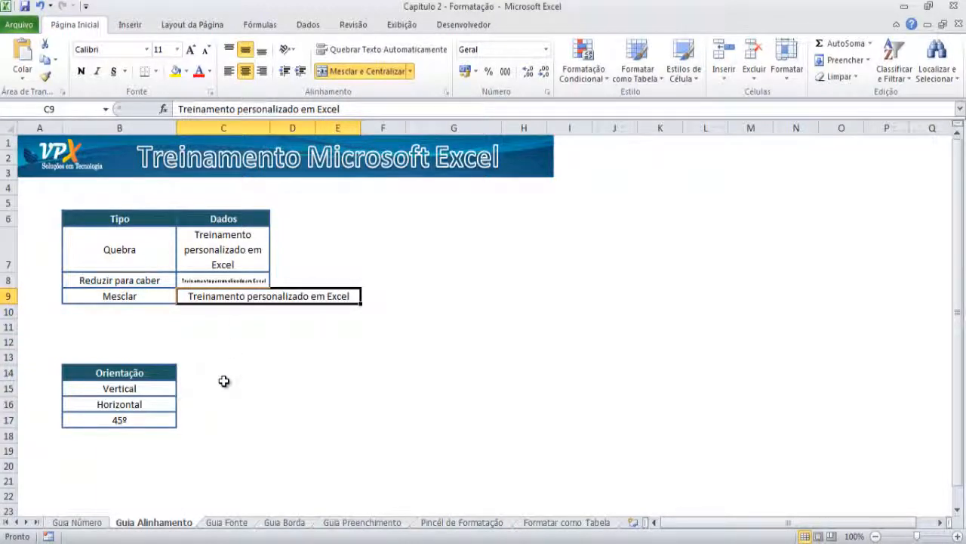
# - Review the alignment and orientation settings of the Vertical cell B15 and accept them without changes
pyautogui.click(165, 388)
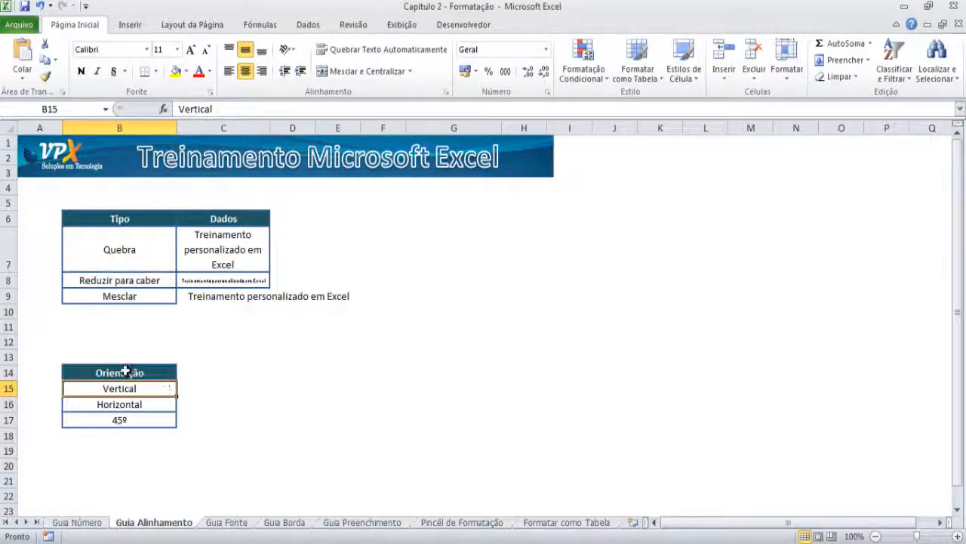
pyautogui.rightClick(140, 389)
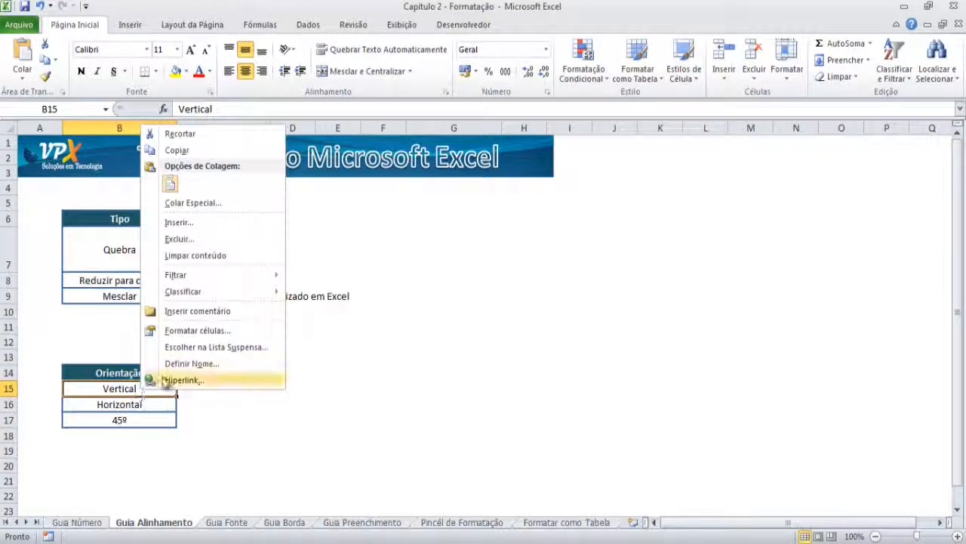
pyautogui.click(198, 330)
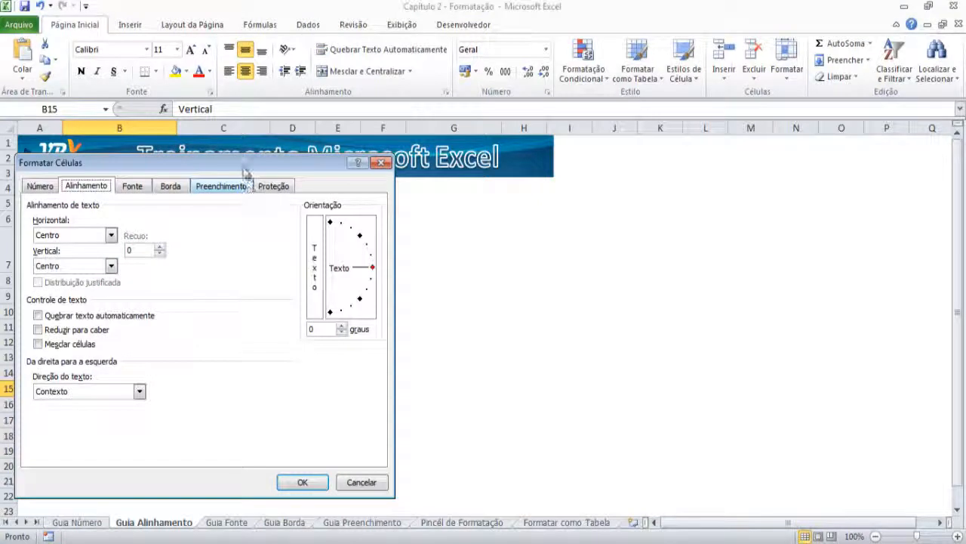
pyautogui.moveTo(242, 167); pyautogui.dragTo(537, 162)
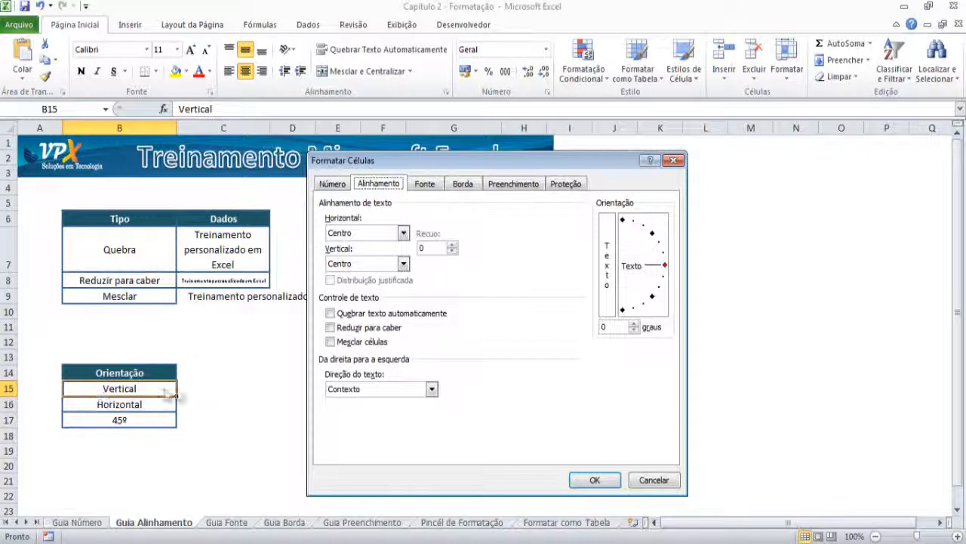
pyautogui.click(595, 479)
# - Open the alignment settings of the Horizontal cell B16 and try several text angles, finishing at 0 degrees
pyautogui.rightClick(165, 408)
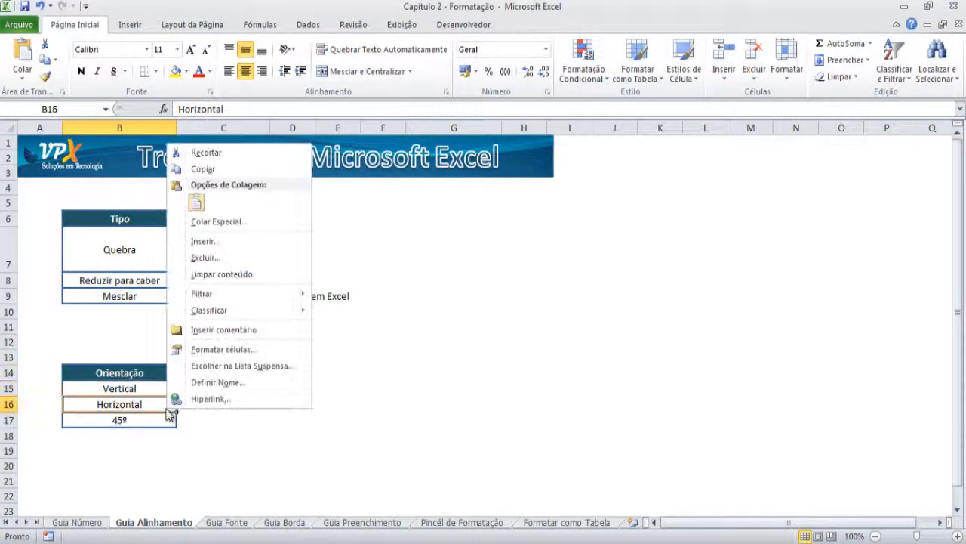
pyautogui.click(228, 349)
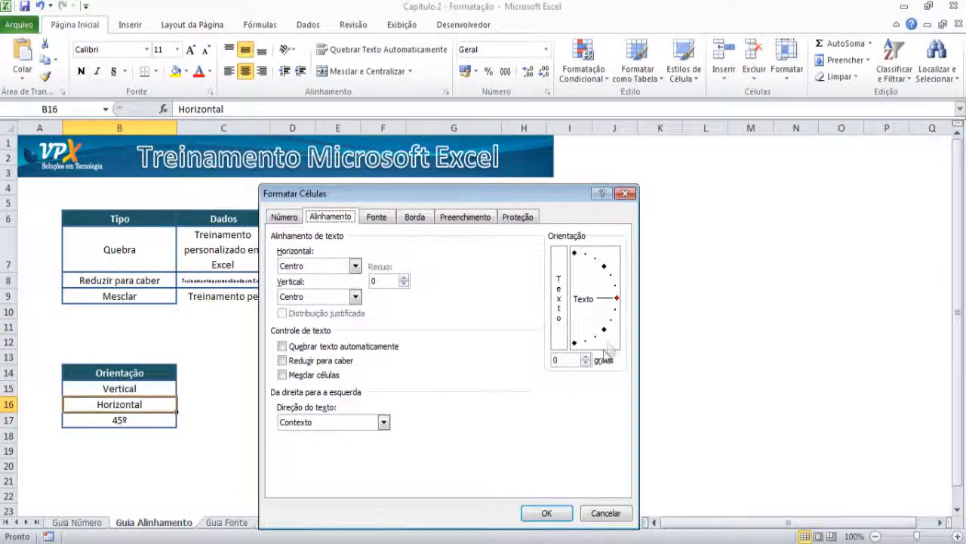
pyautogui.click(587, 356)
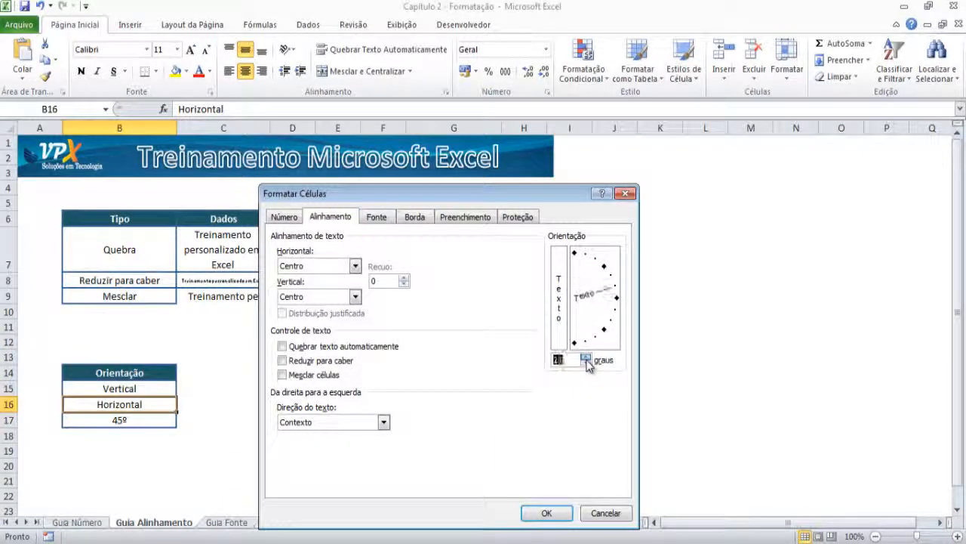
pyautogui.moveTo(586, 360); pyautogui.dragTo(588, 362)
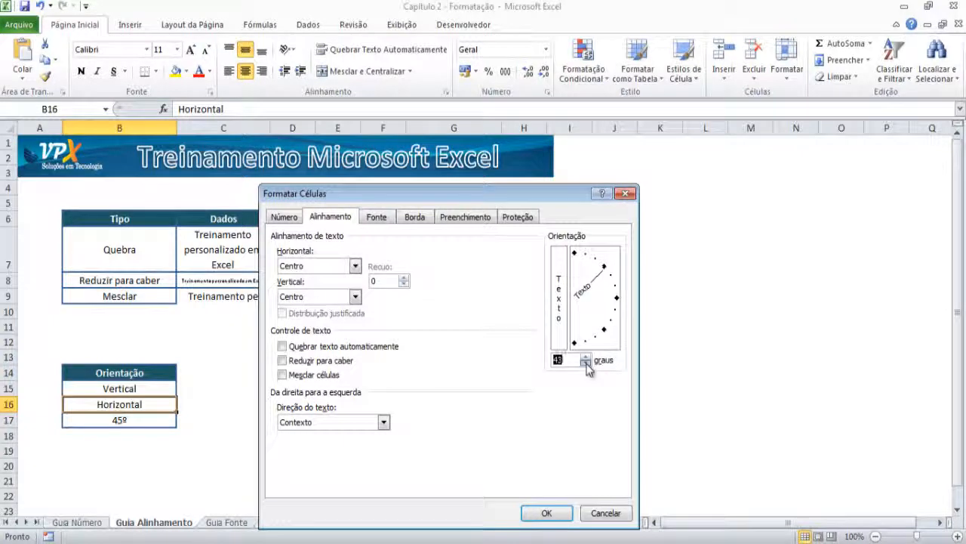
pyautogui.click(586, 363)
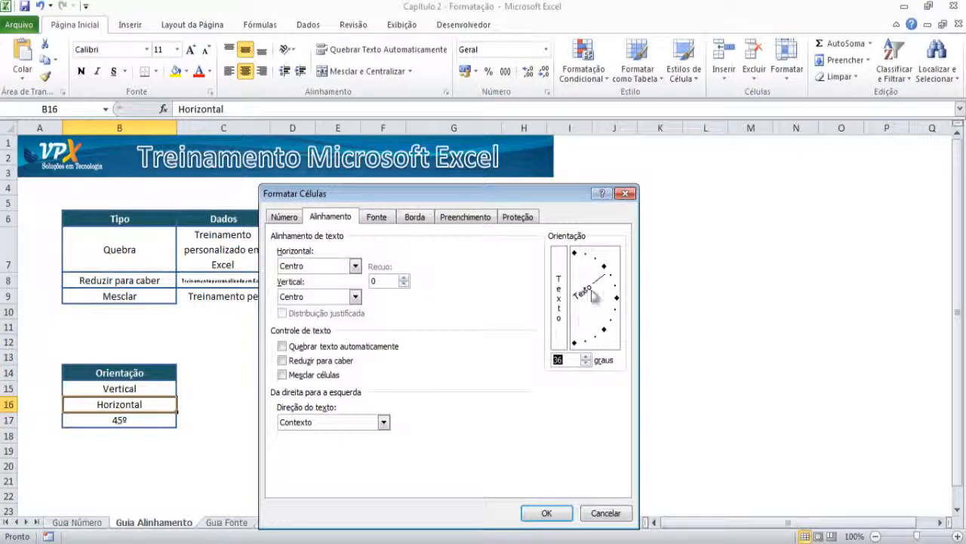
pyautogui.click(588, 364)
pyautogui.moveTo(587, 364); pyautogui.dragTo(587, 364)
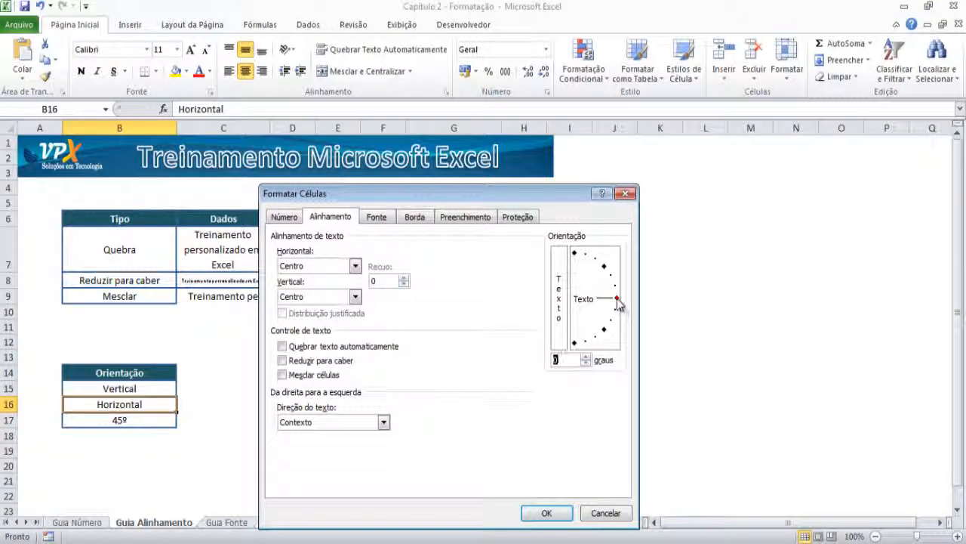
# - Set the text orientation of the Horizontal cell B16 to 90 degrees and apply it
pyautogui.moveTo(618, 303)
pyautogui.mouseDown()
pyautogui.moveTo(609, 274)
pyautogui.moveTo(612, 320)
pyautogui.moveTo(593, 345)
pyautogui.moveTo(610, 295)
pyautogui.moveTo(577, 249)
pyautogui.moveTo(604, 325)
pyautogui.moveTo(600, 286)
pyautogui.moveTo(577, 258)
pyautogui.moveTo(565, 360)
pyautogui.moveTo(592, 313)
pyautogui.moveTo(550, 264)
pyautogui.moveTo(600, 317)
pyautogui.moveTo(604, 308)
pyautogui.moveTo(570, 275)
pyautogui.mouseUp()
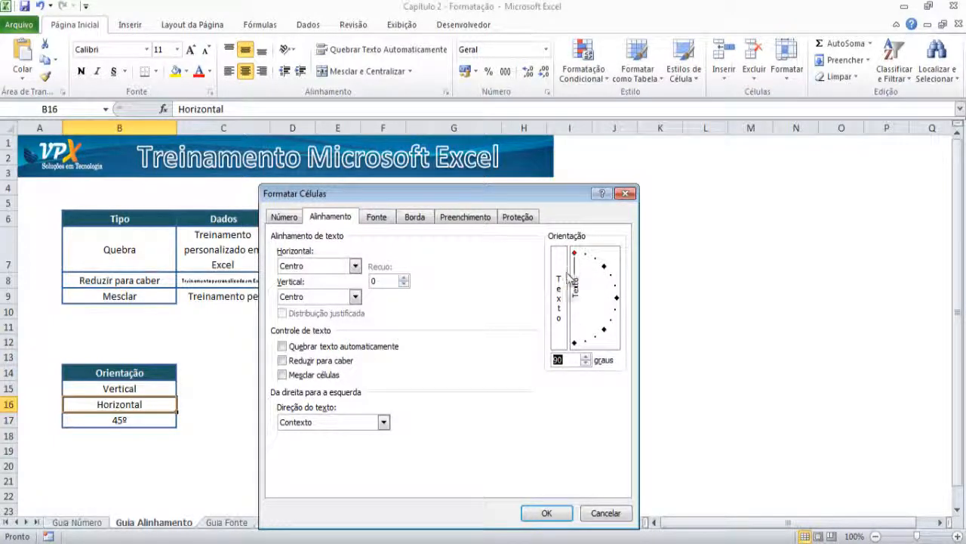
pyautogui.click(545, 514)
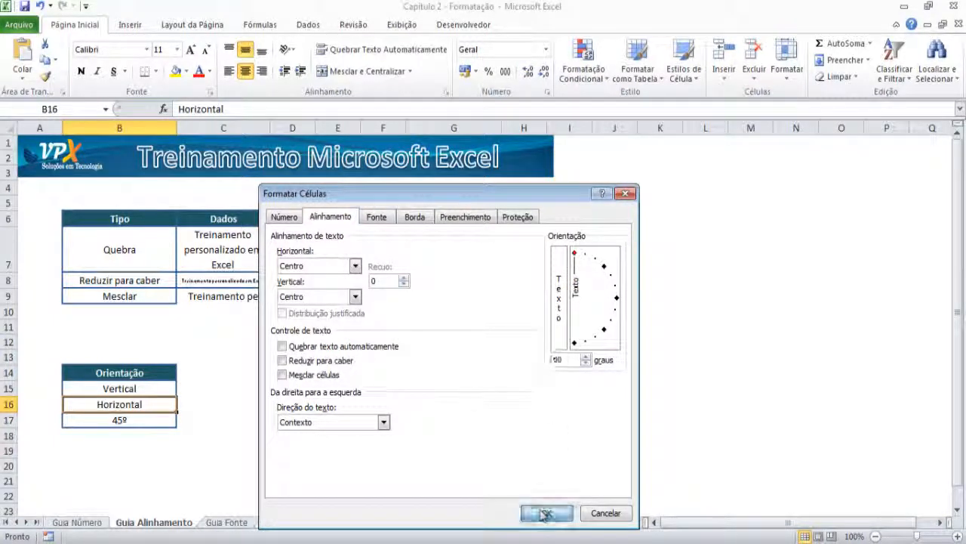
pyautogui.click(235, 443)
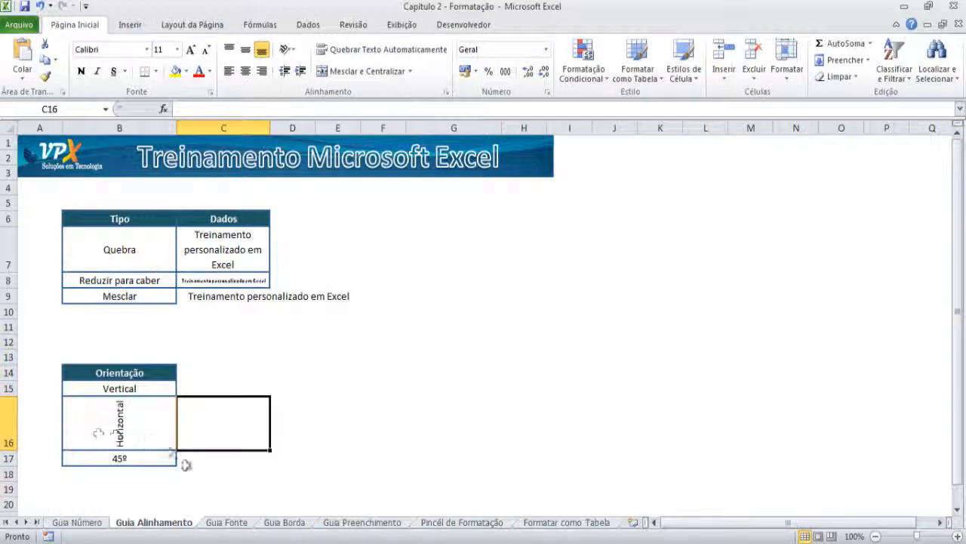
# - Set the text orientation of the 45º cell B17 to 45 degrees, apply it, and open the Guia Fonte sheet
pyautogui.click(126, 457)
pyautogui.rightClick(127, 457)
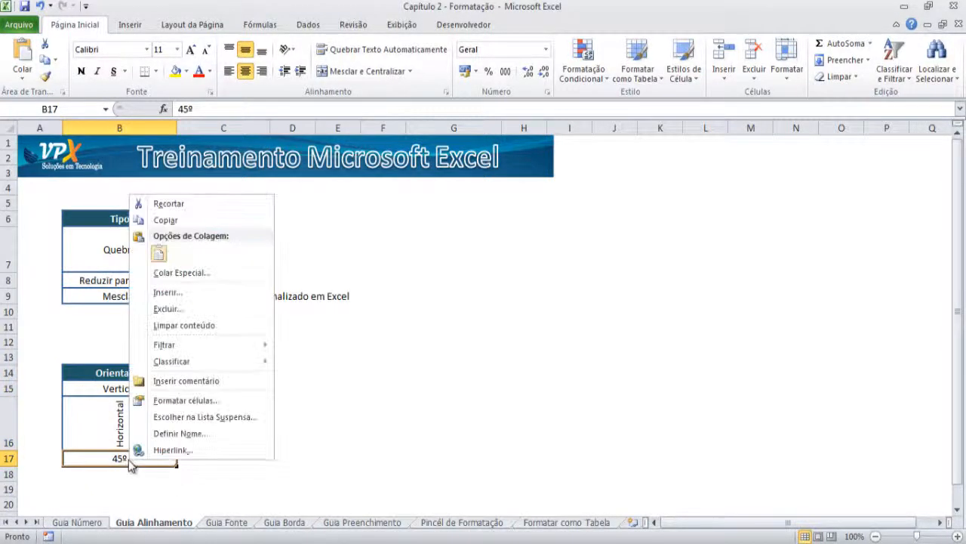
pyautogui.click(184, 399)
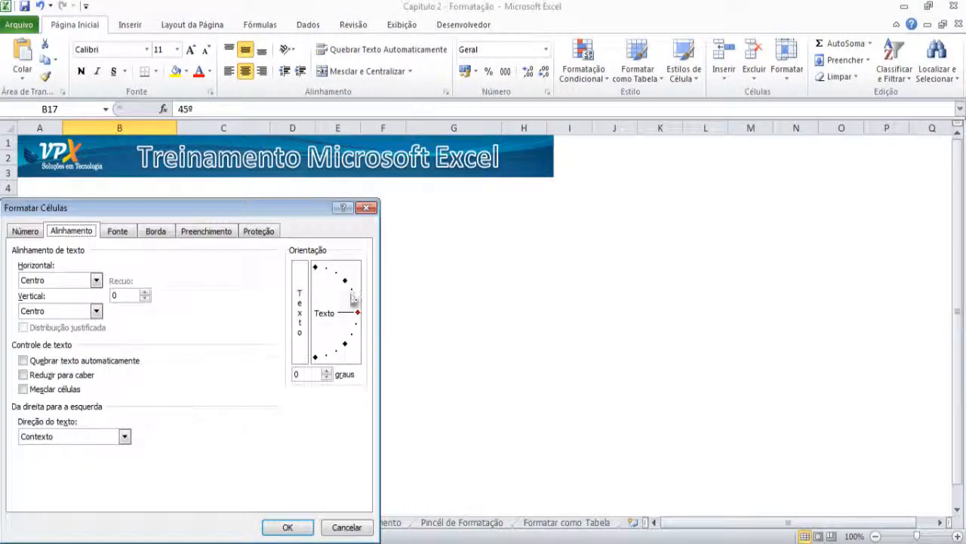
pyautogui.moveTo(360, 321); pyautogui.dragTo(345, 281)
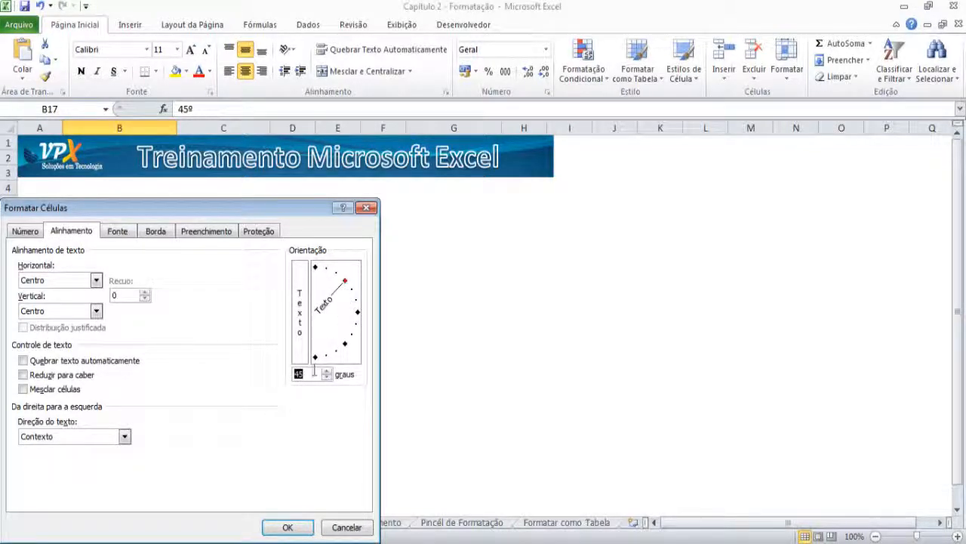
pyautogui.click(286, 526)
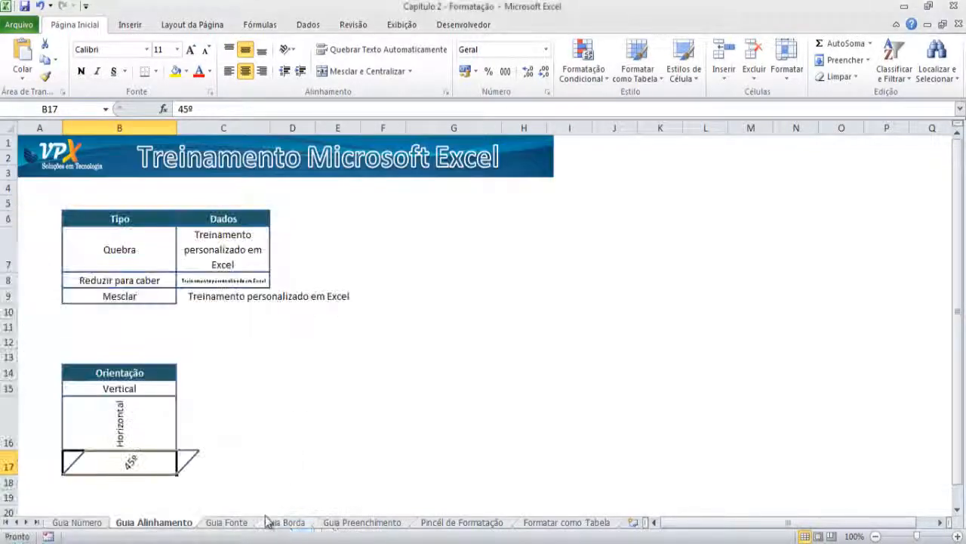
pyautogui.click(302, 416)
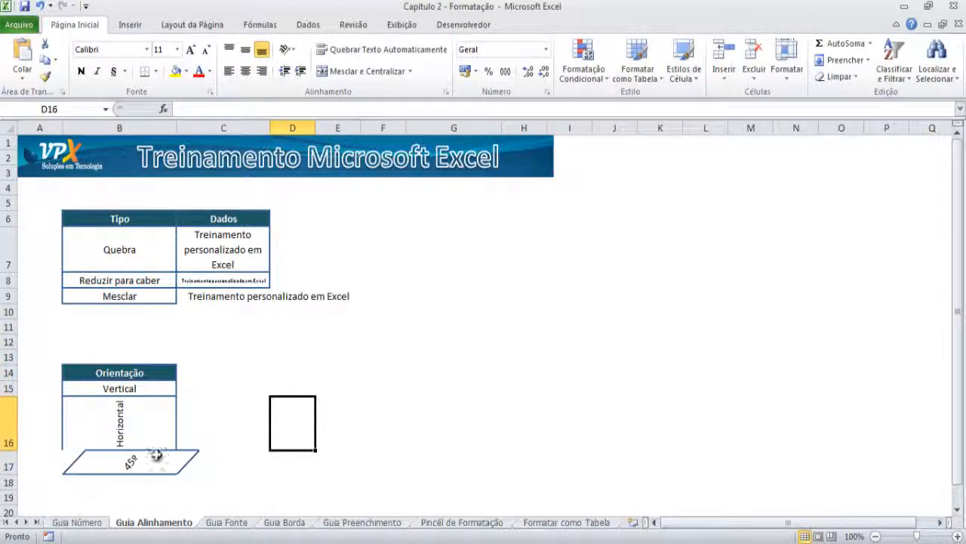
pyautogui.click(123, 466)
pyautogui.click(280, 370)
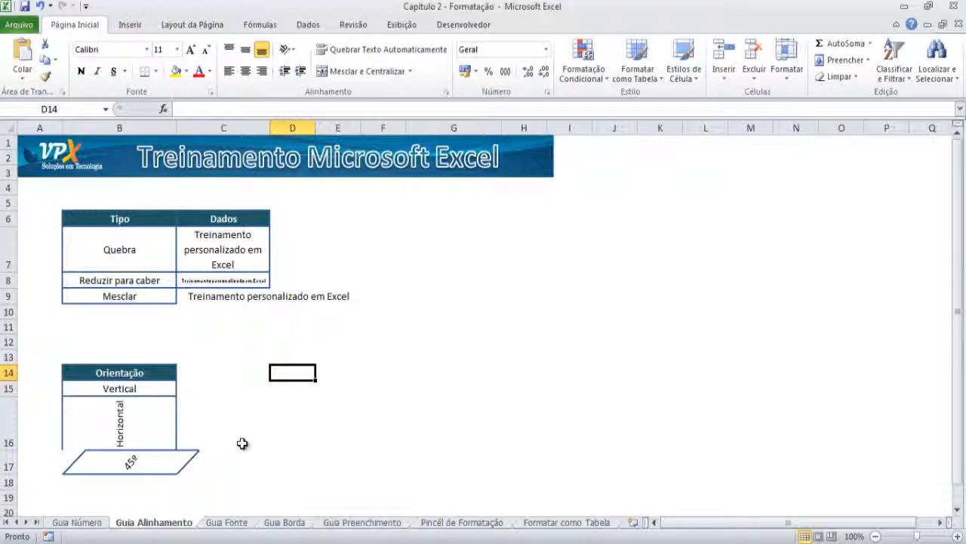
pyautogui.click(225, 522)
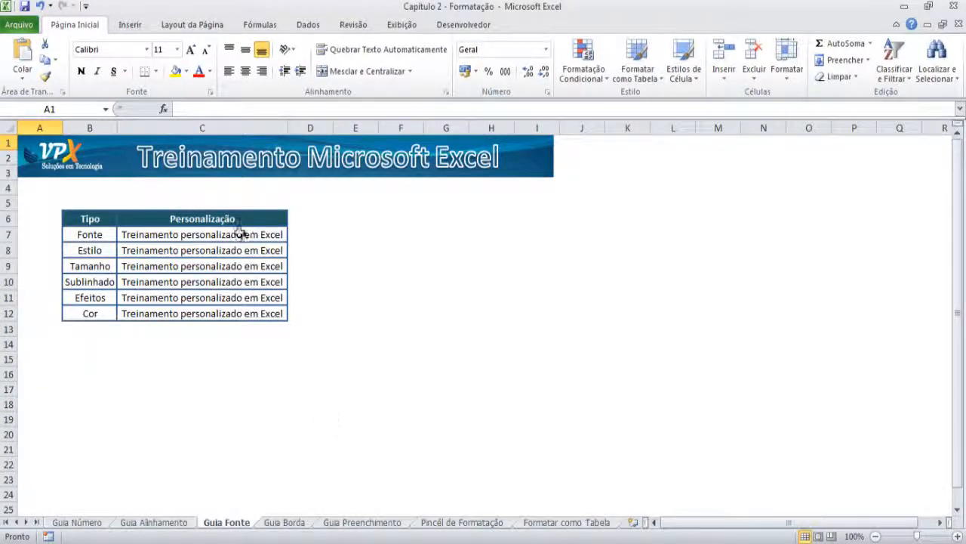
# - Enter a random string of sample letters in the empty cell C15 and clear it again
pyautogui.click(253, 357)
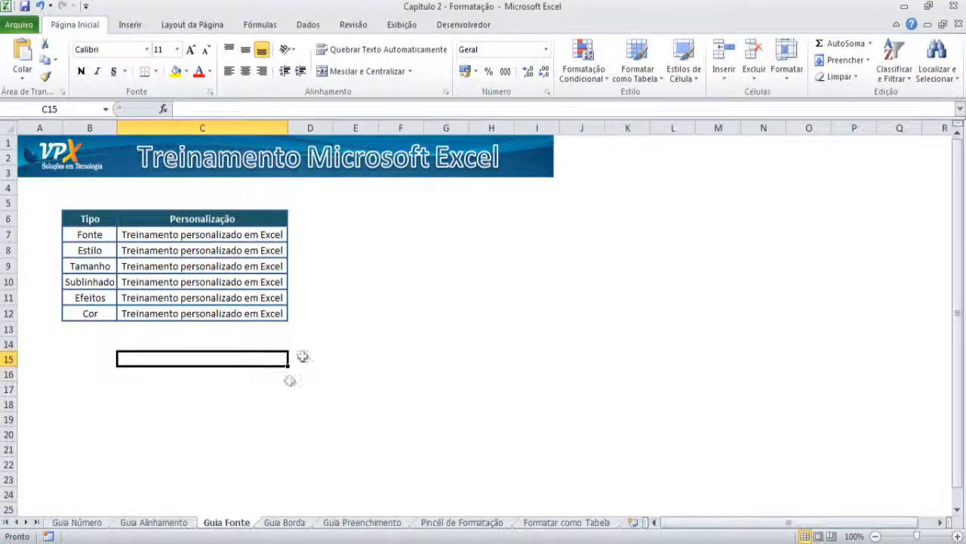
pyautogui.write('hjghjghjghjgjh')
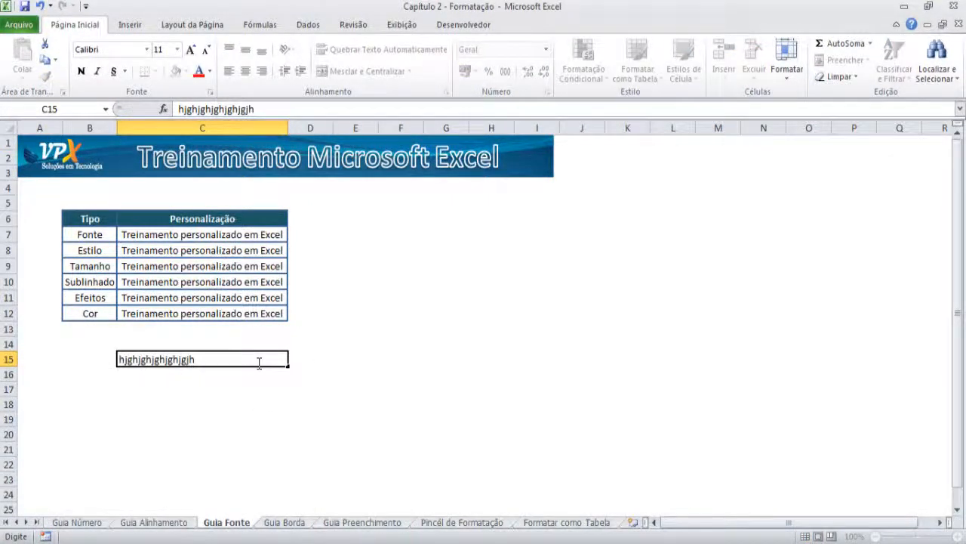
pyautogui.press('Return')
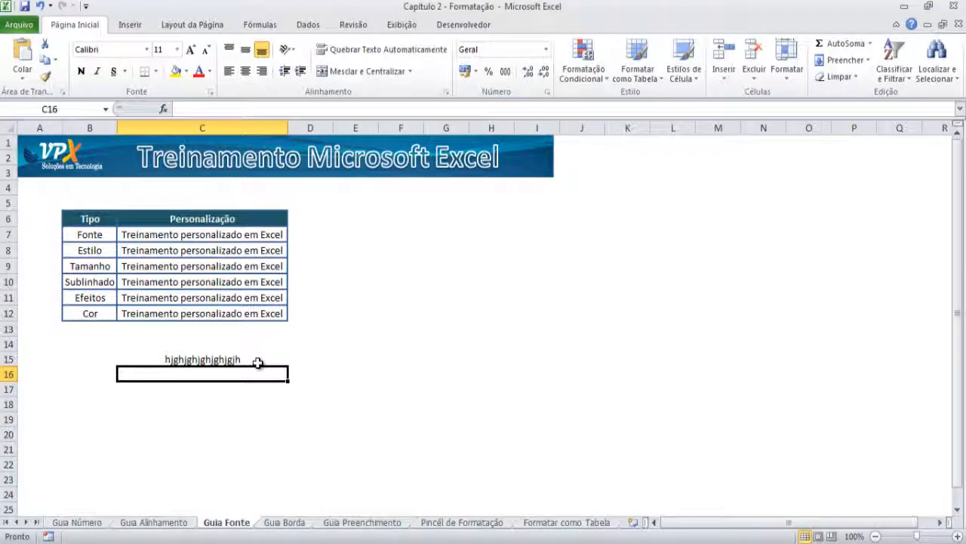
pyautogui.click(257, 363)
pyautogui.press('Delete')
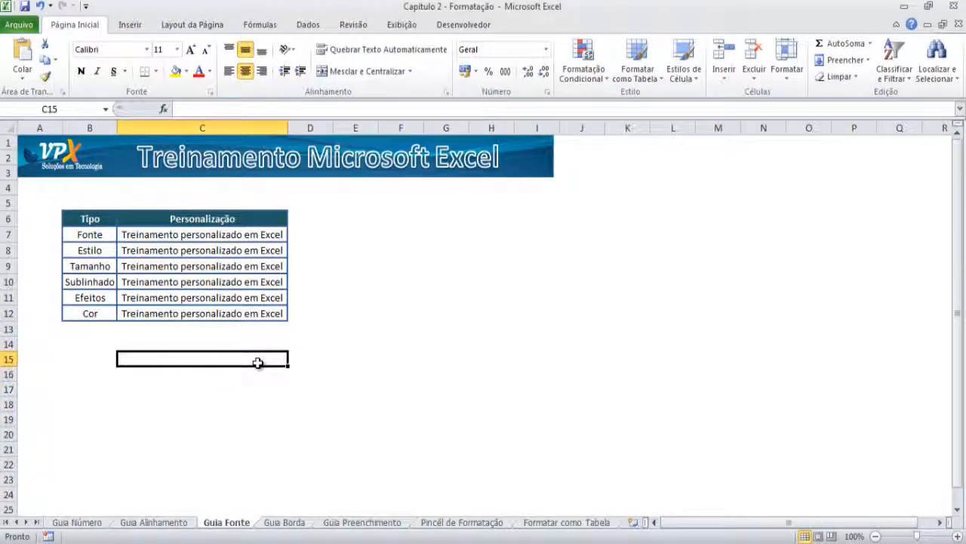
# - Open the font settings of the Fonte row's cell C7 and preview Malgun Gothic and Lucida Sans Unicode
pyautogui.click(212, 236)
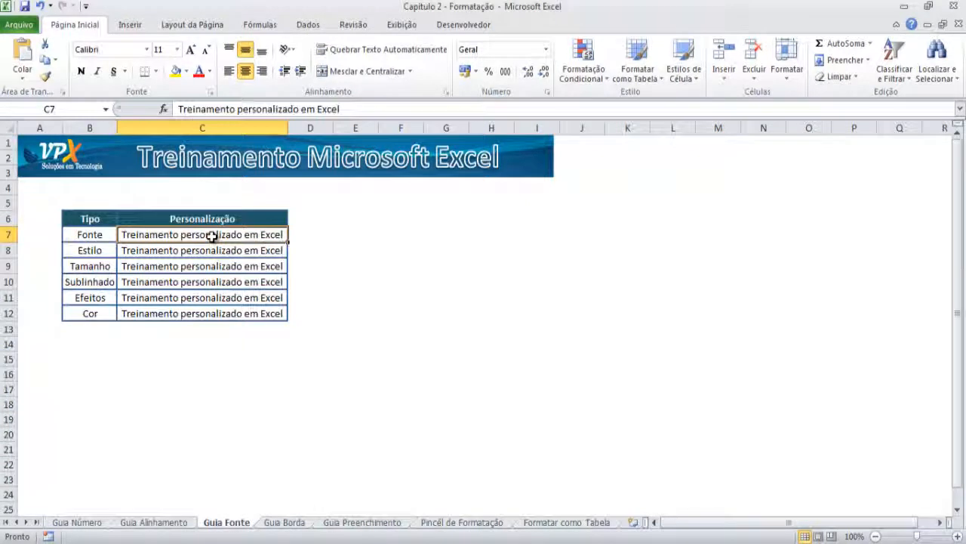
pyautogui.rightClick(212, 237)
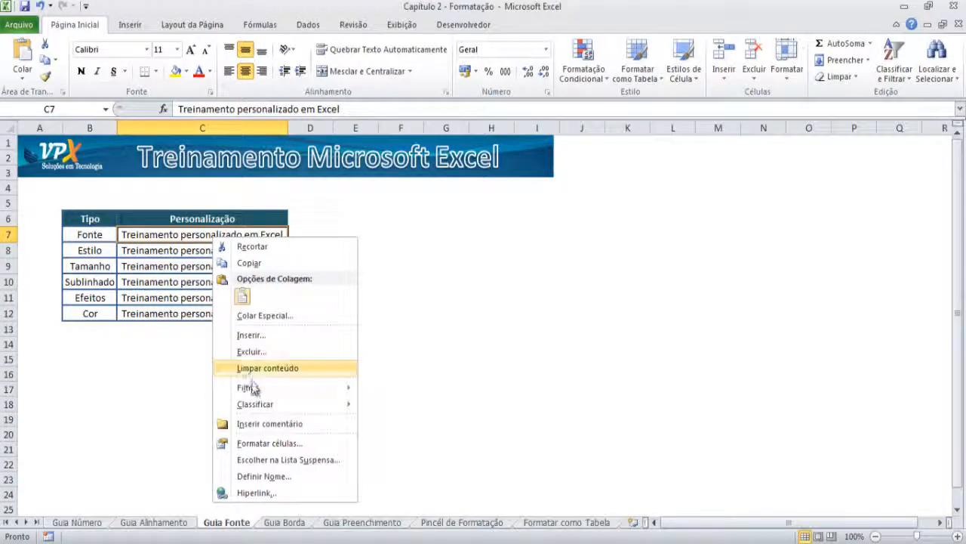
pyautogui.click(259, 443)
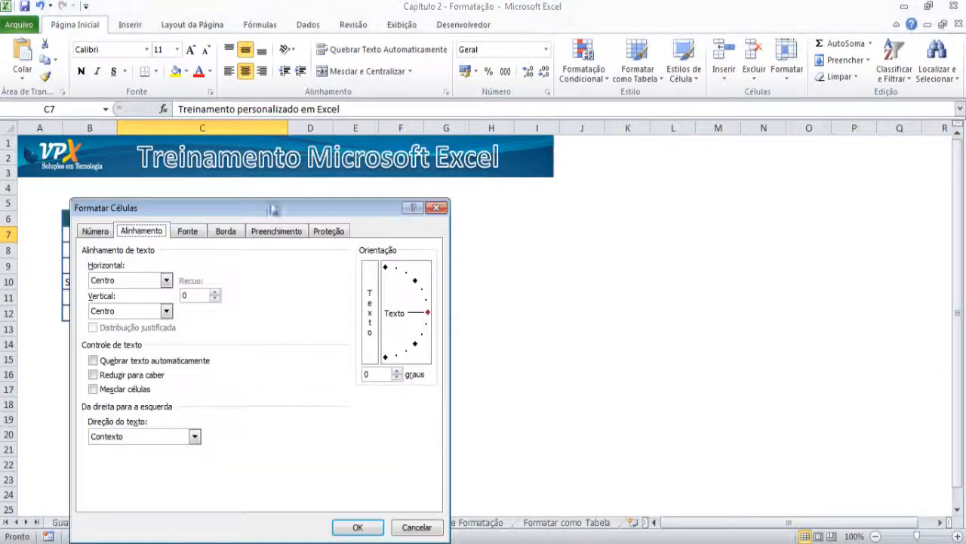
pyautogui.moveTo(270, 209); pyautogui.dragTo(502, 197)
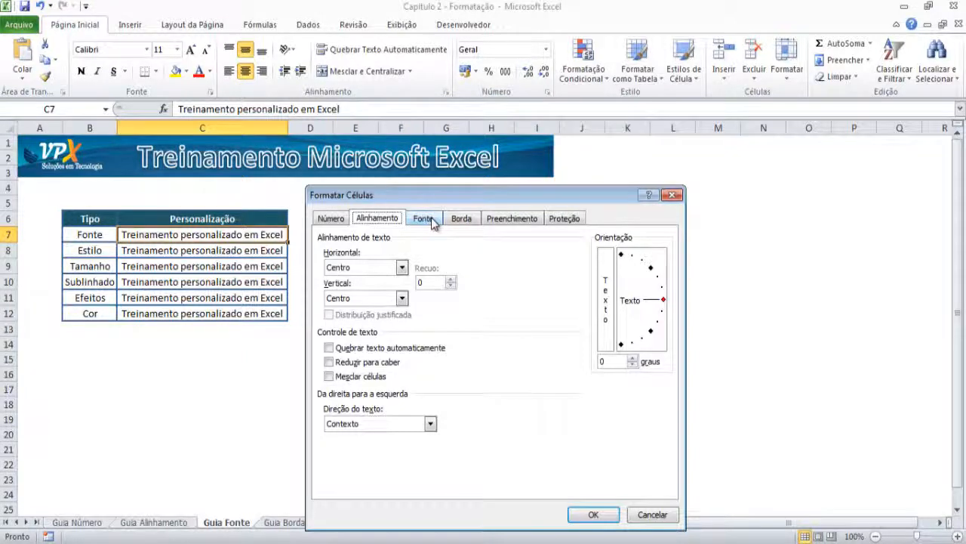
pyautogui.click(431, 219)
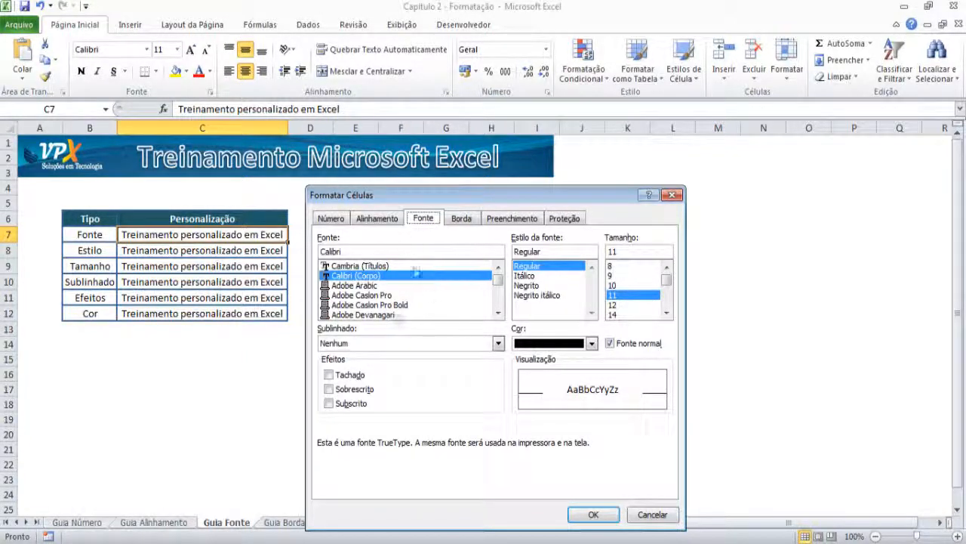
pyautogui.moveTo(499, 281); pyautogui.dragTo(498, 304)
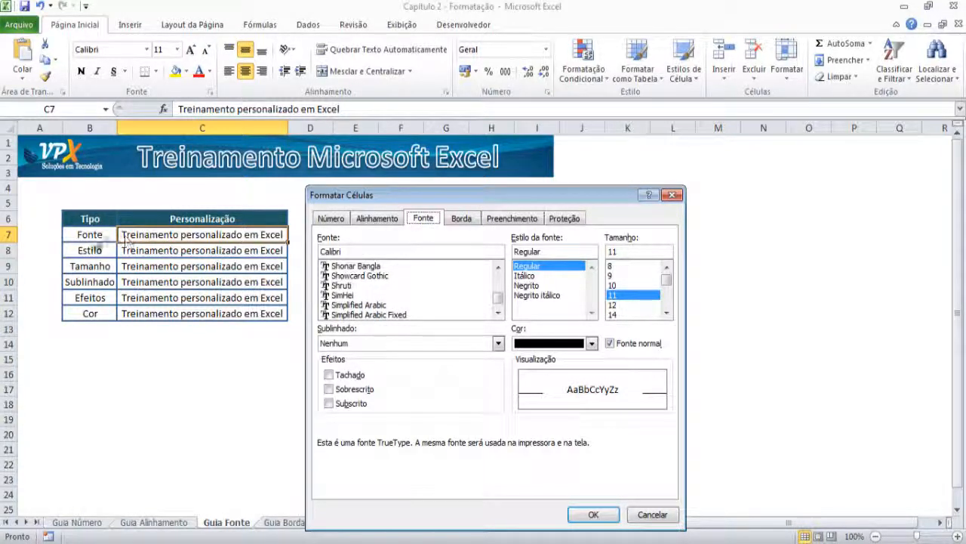
pyautogui.moveTo(498, 299); pyautogui.dragTo(498, 296)
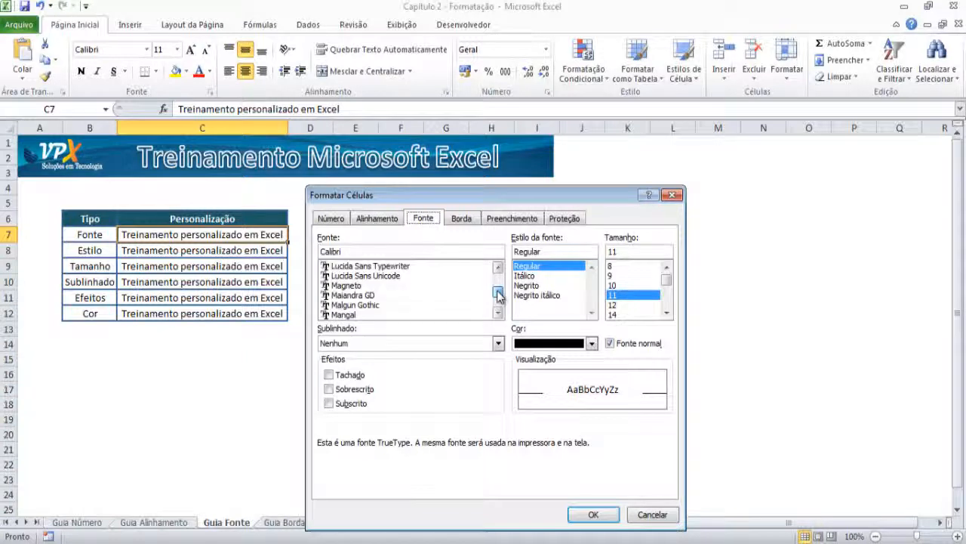
pyautogui.click(360, 295)
pyautogui.click(371, 305)
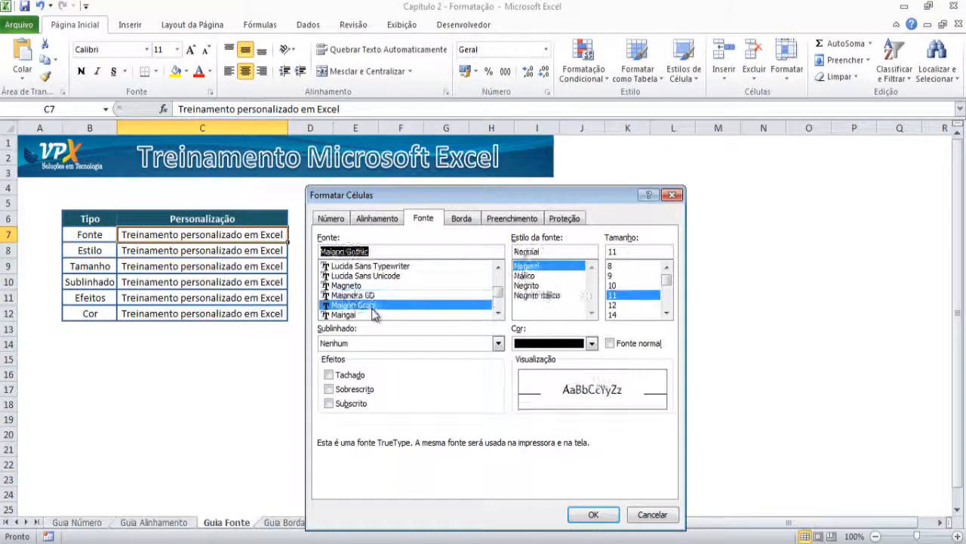
pyautogui.click(396, 277)
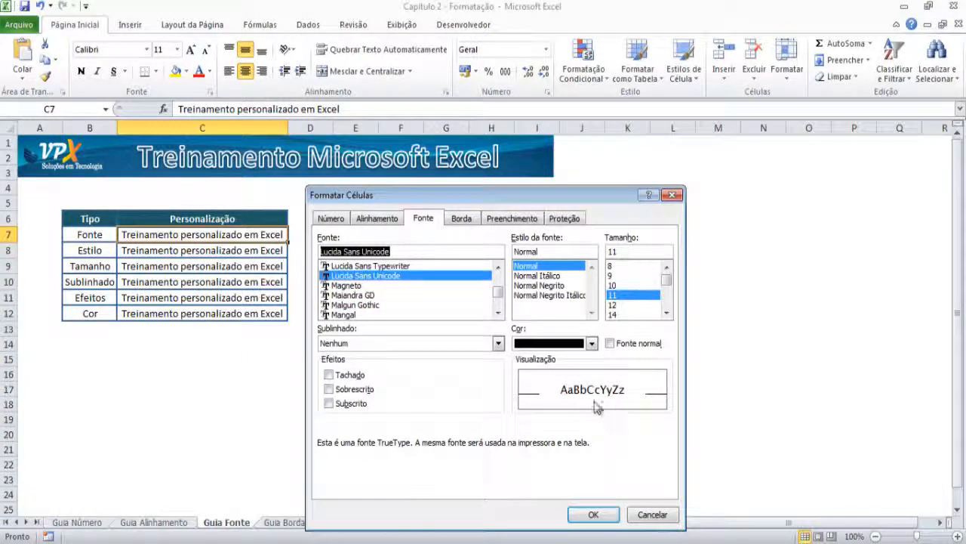
# - Preview decorative fonts such as Harrington for cell C7 and apply Harlow Solid Italic
pyautogui.moveTo(498, 292); pyautogui.dragTo(498, 288)
pyautogui.click(357, 286)
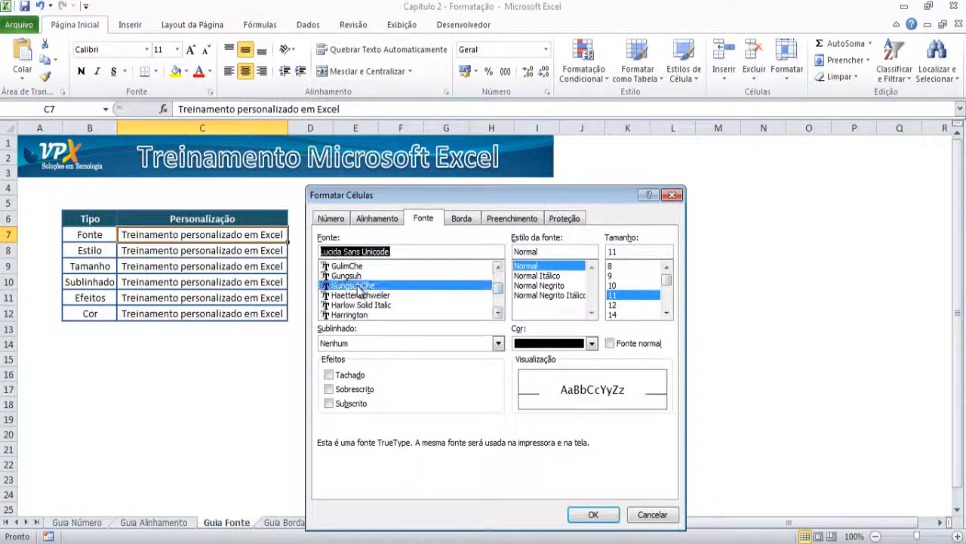
pyautogui.press('Down')
pyautogui.press('Down')
pyautogui.press('Down')
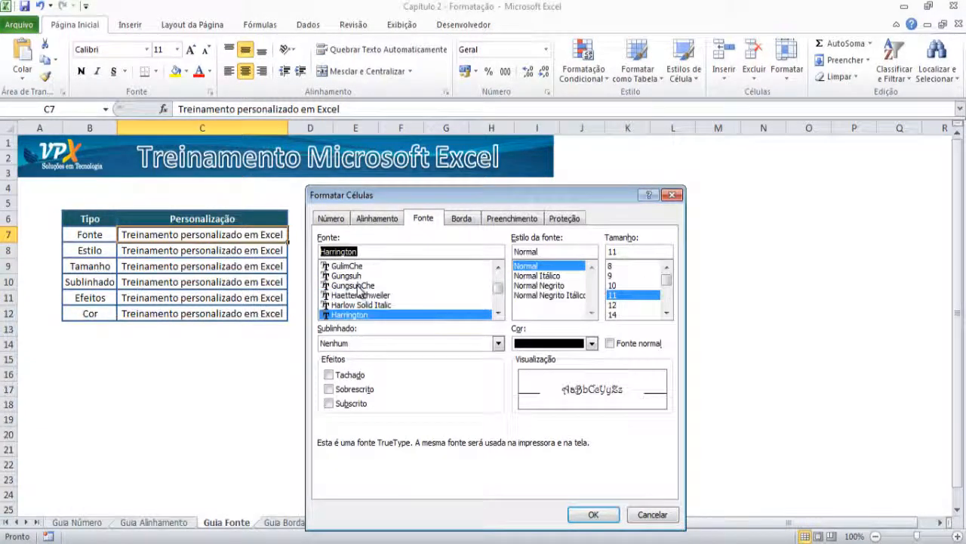
pyautogui.press('Up')
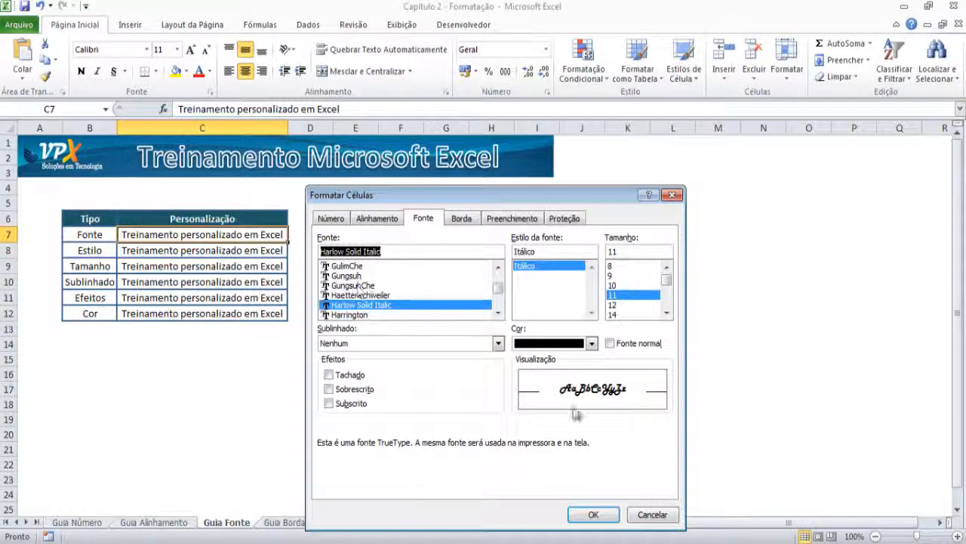
pyautogui.click(591, 515)
pyautogui.click(339, 326)
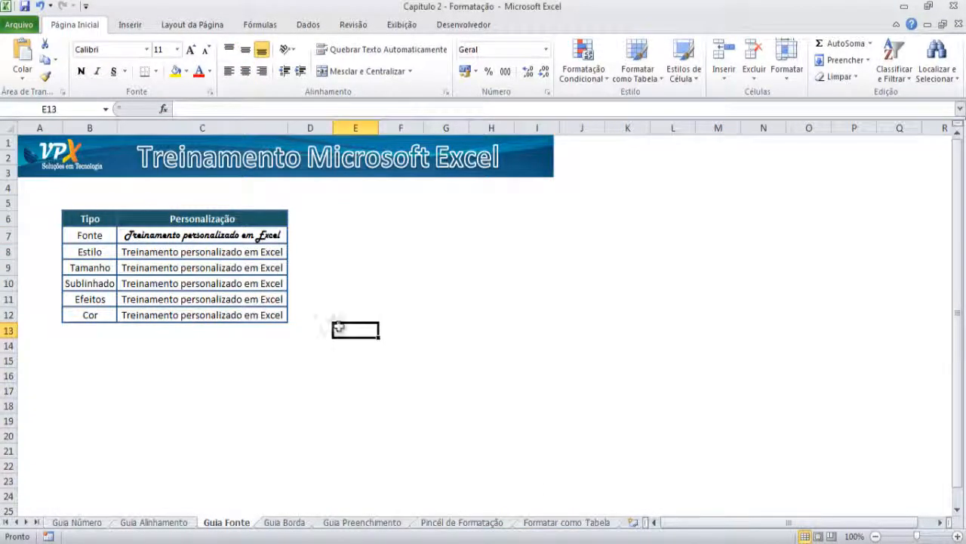
# - Preview the Itálico, Negrito and Negrito itálico font styles for the Estilo row's cell C8 and apply Negrito
pyautogui.click(259, 256)
pyautogui.rightClick(259, 256)
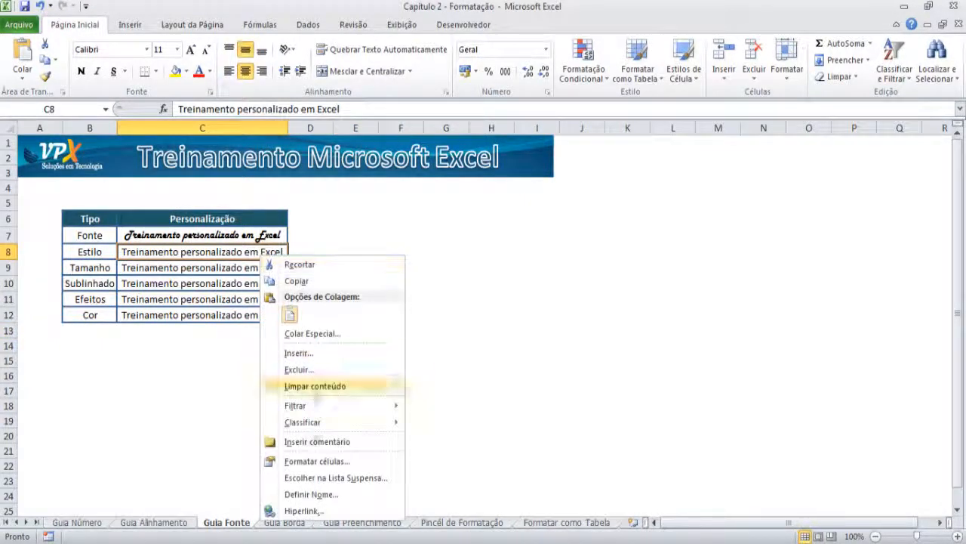
pyautogui.click(314, 461)
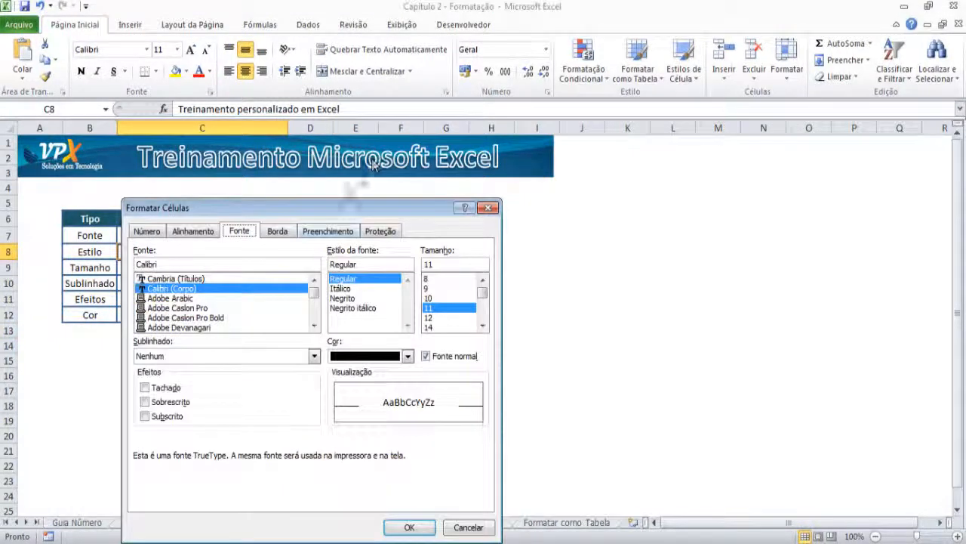
pyautogui.moveTo(319, 209); pyautogui.dragTo(524, 169)
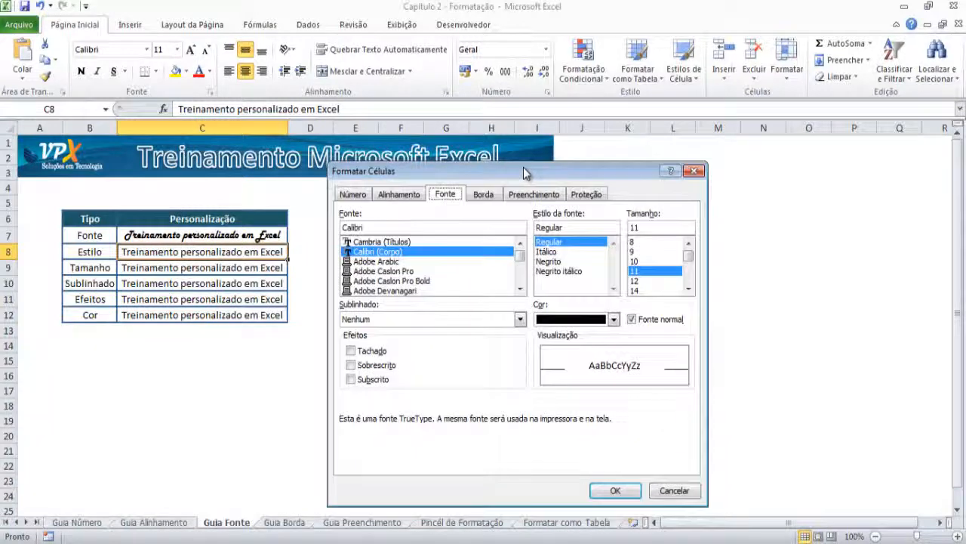
pyautogui.click(548, 251)
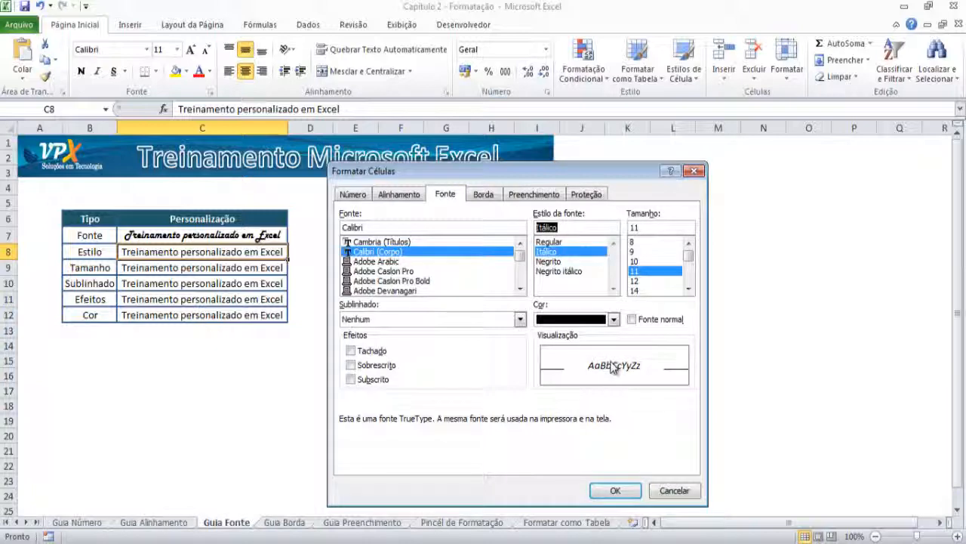
pyautogui.click(569, 261)
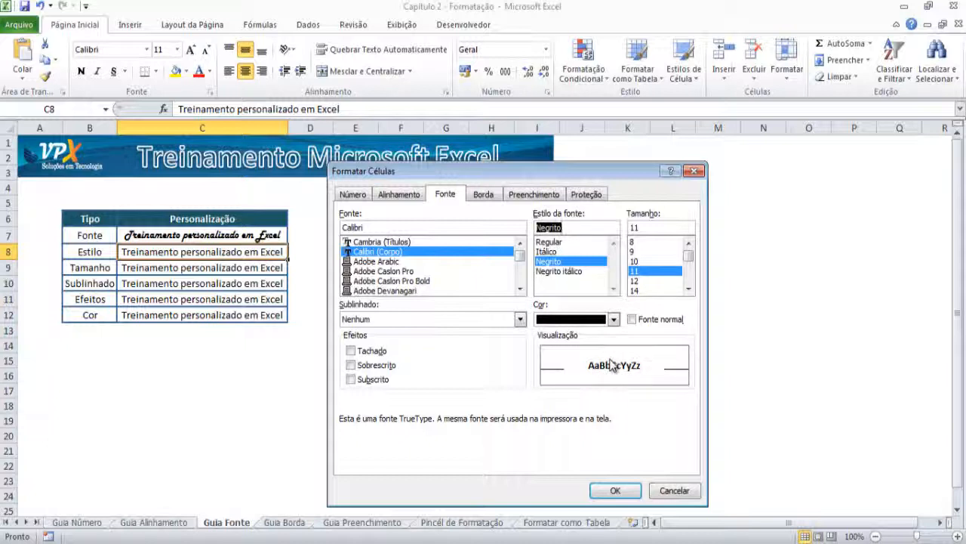
pyautogui.click(580, 273)
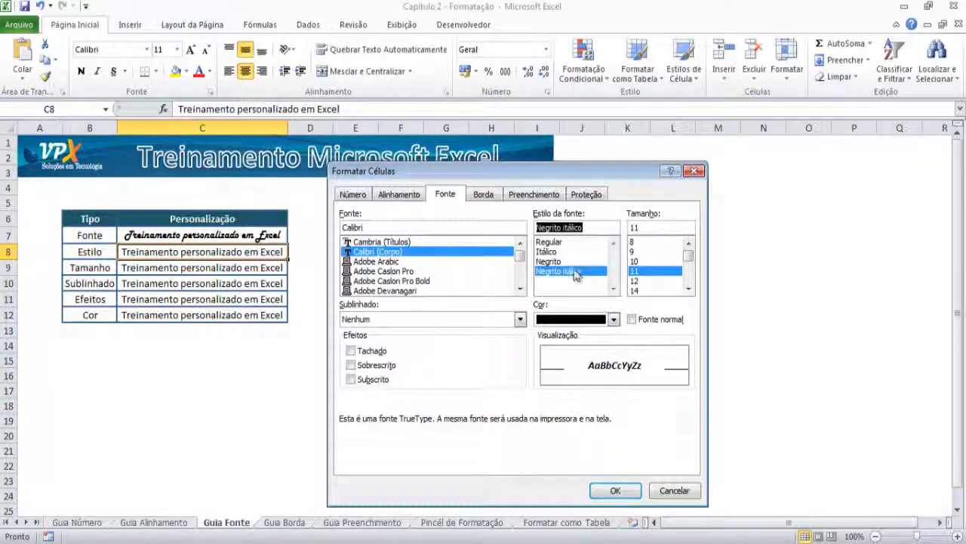
pyautogui.click(563, 261)
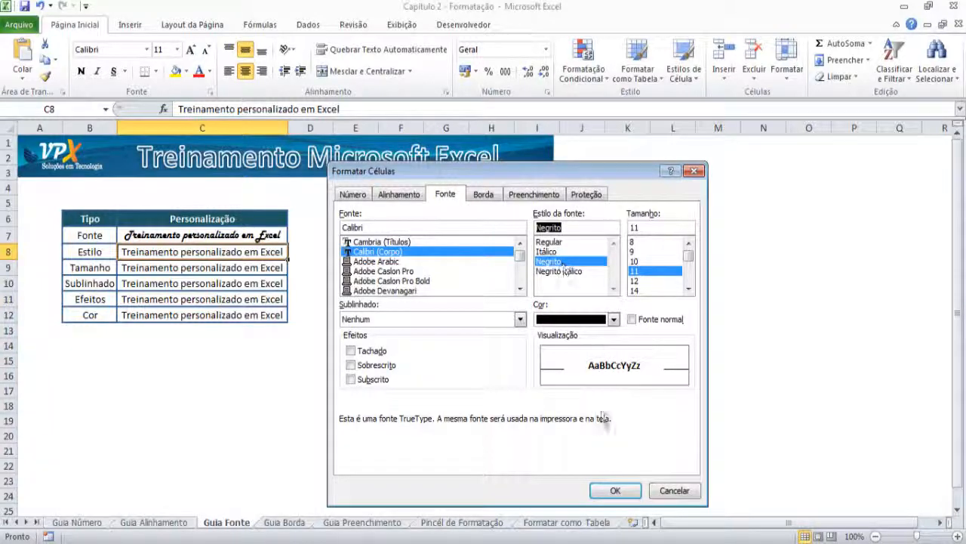
pyautogui.click(616, 490)
pyautogui.click(329, 306)
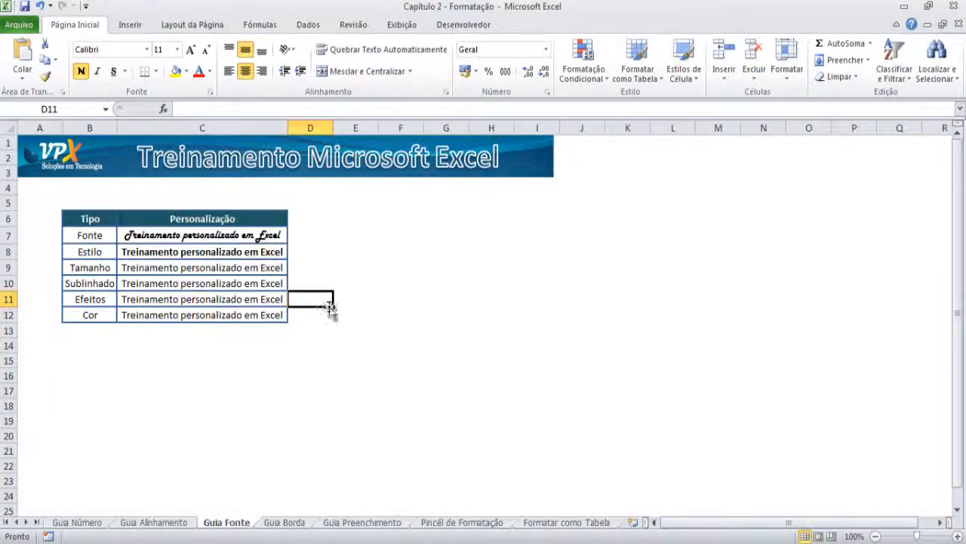
pyautogui.click(273, 252)
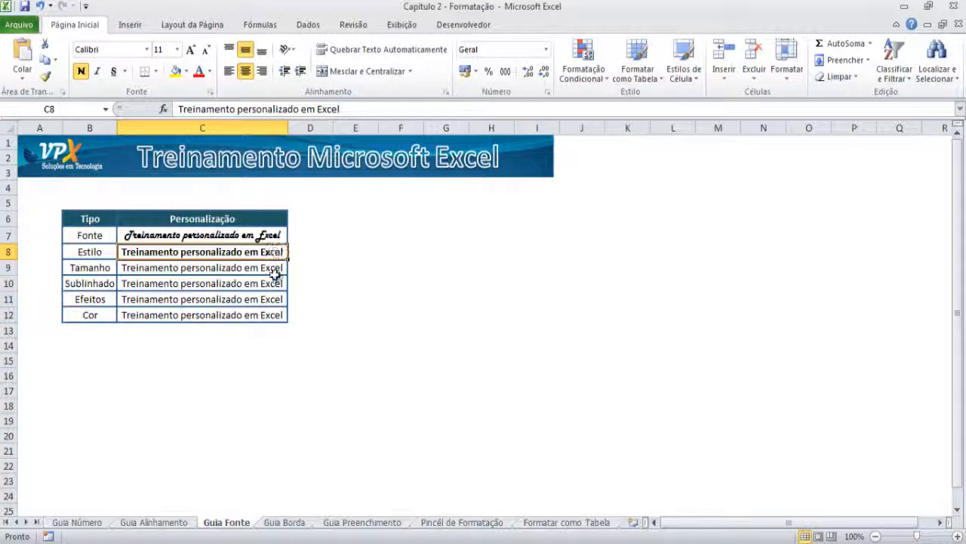
# - Set the font size of the Tamanho row's cell C9 to 13
pyautogui.rightClick(276, 274)
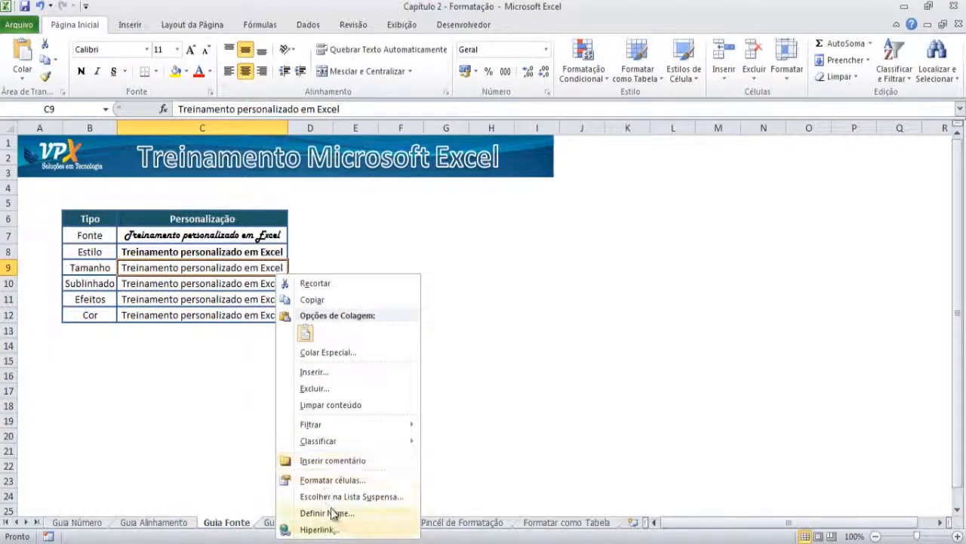
pyautogui.click(345, 480)
pyautogui.moveTo(416, 210); pyautogui.dragTo(567, 197)
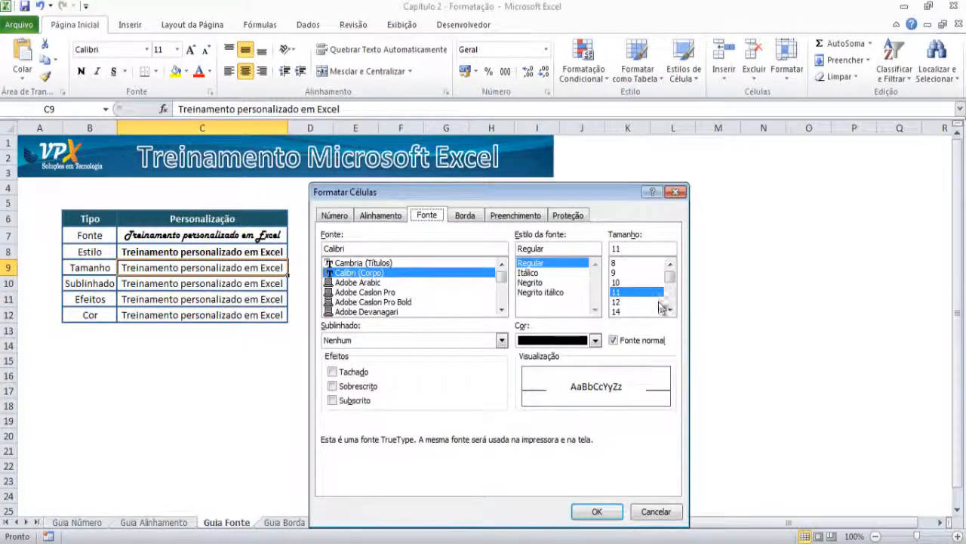
pyautogui.moveTo(668, 279); pyautogui.dragTo(602, 250)
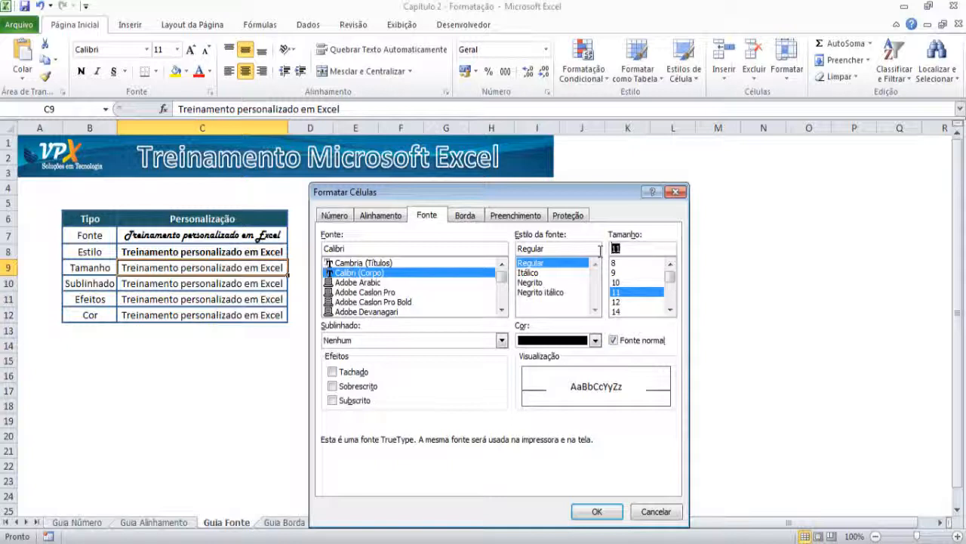
pyautogui.write('13')
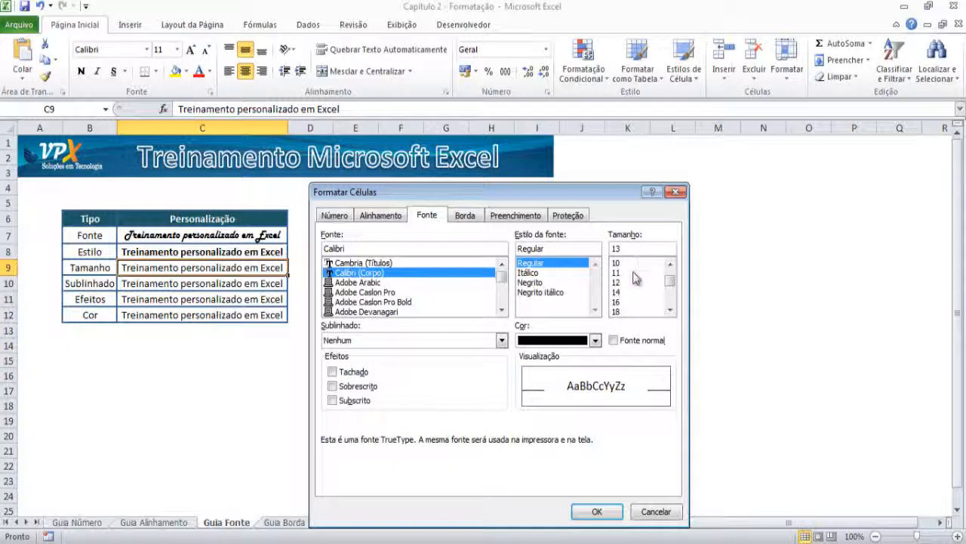
pyautogui.click(596, 511)
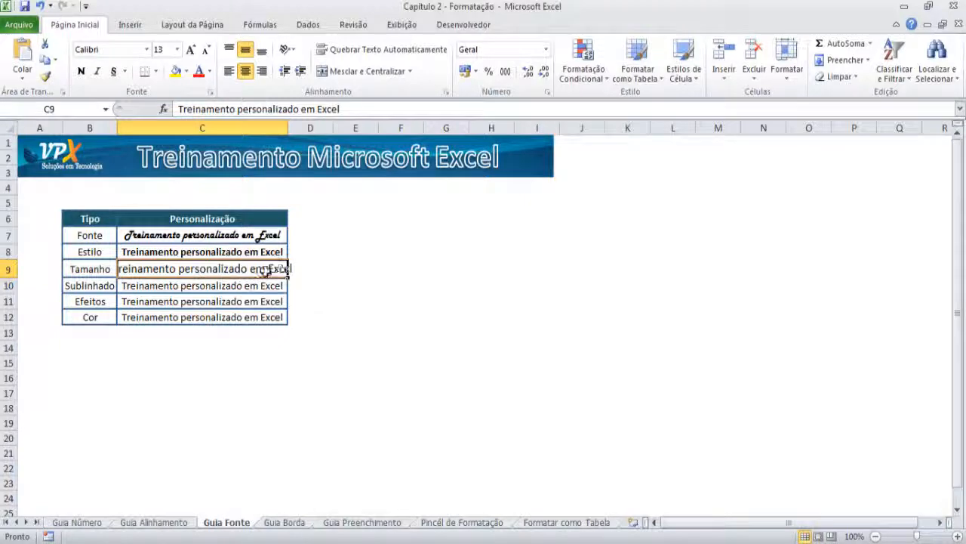
# - Apply the Duplo underline to the text in the Sublinhado row's cell C10
pyautogui.rightClick(272, 284)
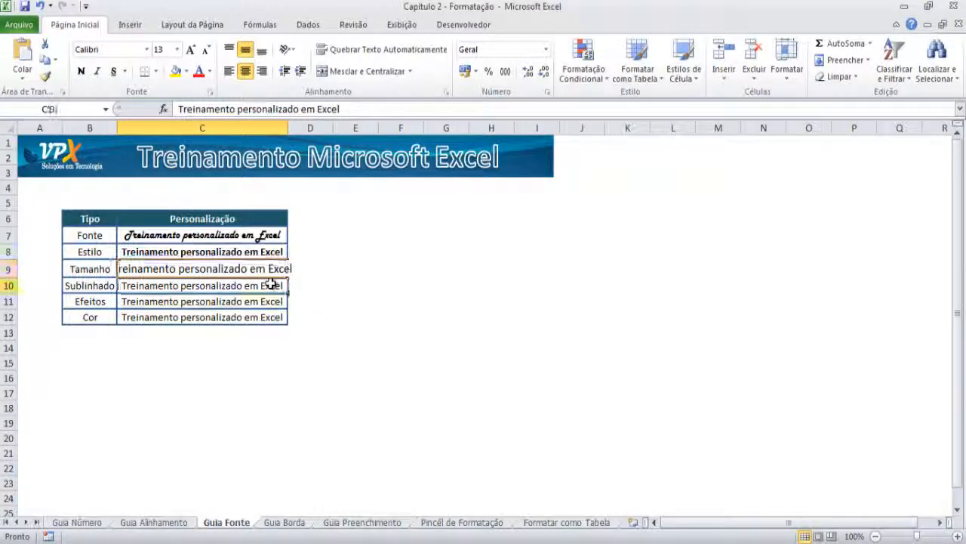
pyautogui.click(320, 225)
pyautogui.moveTo(325, 56); pyautogui.dragTo(514, 80)
pyautogui.click(419, 229)
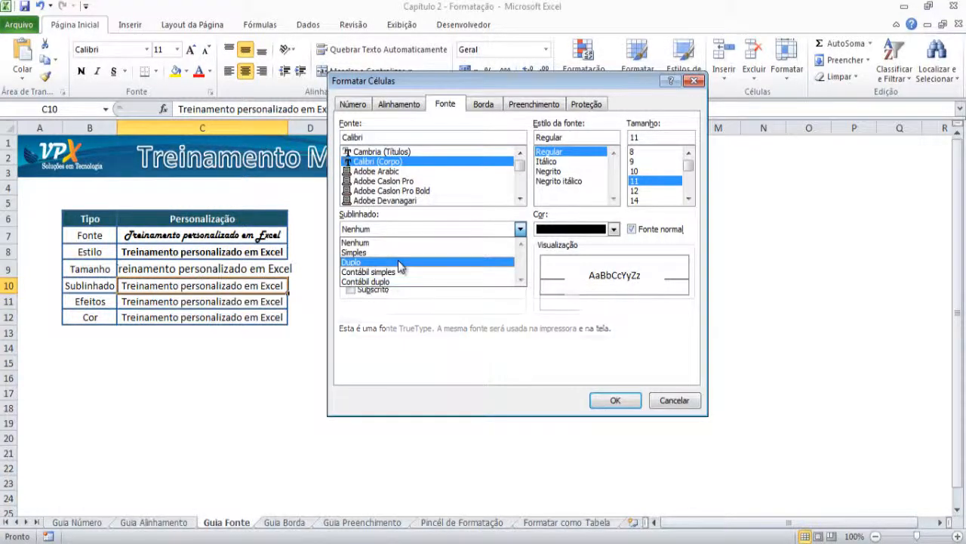
pyautogui.click(400, 262)
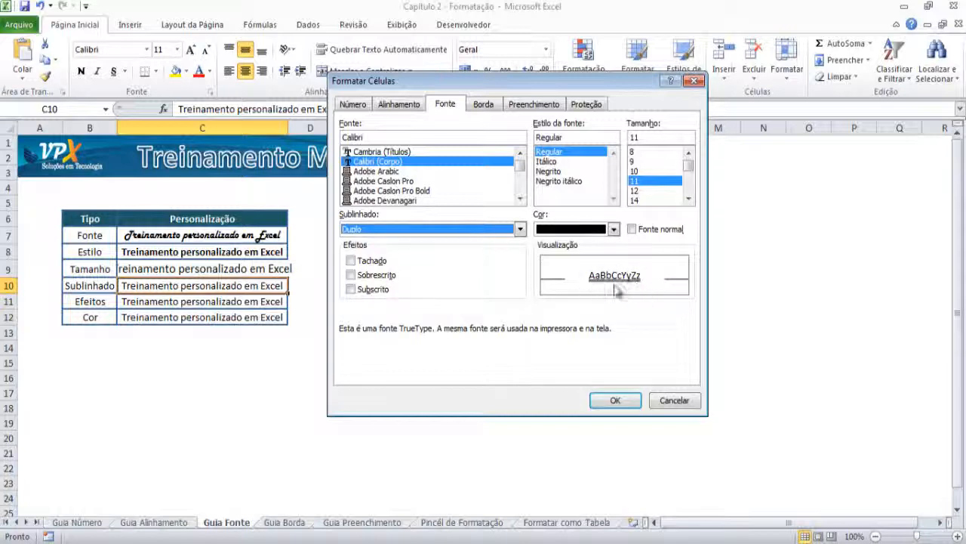
pyautogui.click(615, 401)
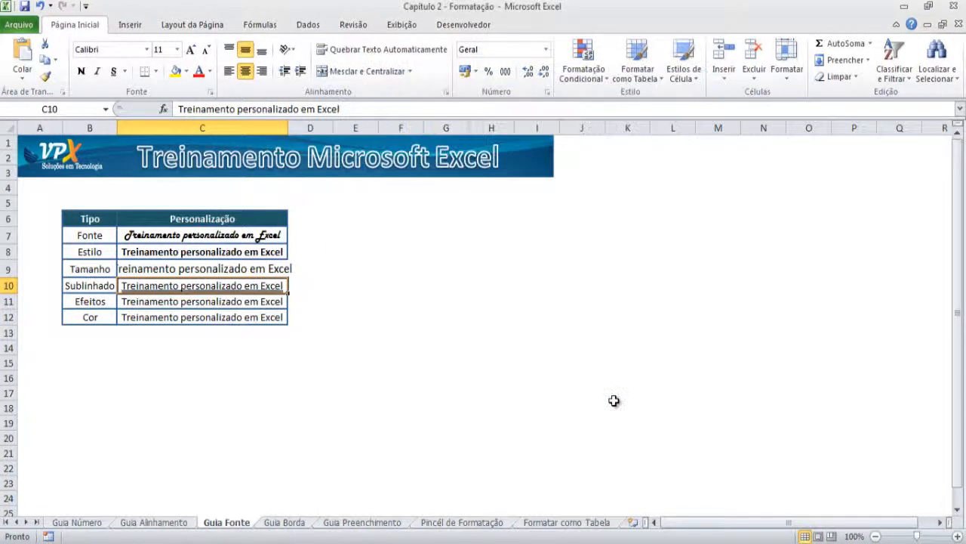
pyautogui.click(519, 348)
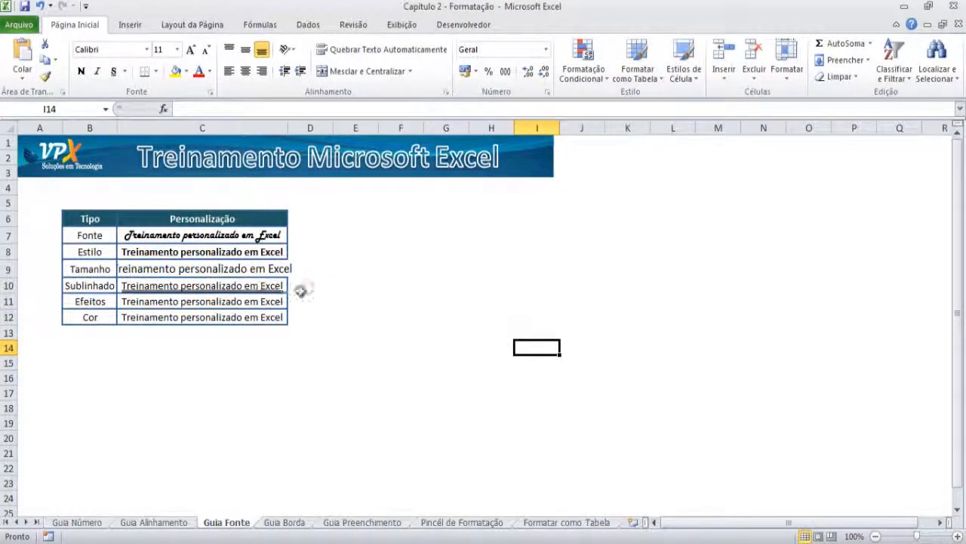
# - Open the font settings of the Efeitos row's cell C11 and preview the Tachado effect, leaving it switched off
pyautogui.rightClick(274, 302)
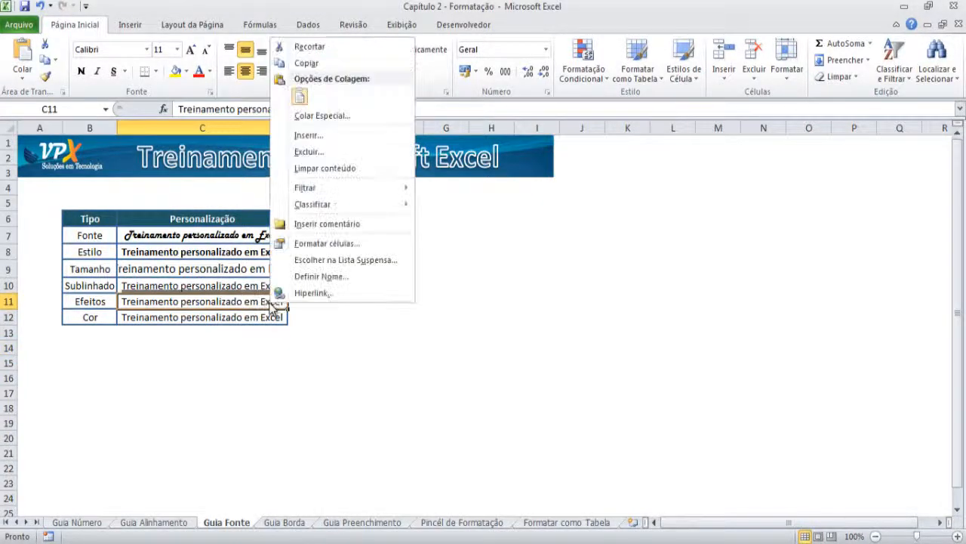
pyautogui.click(329, 243)
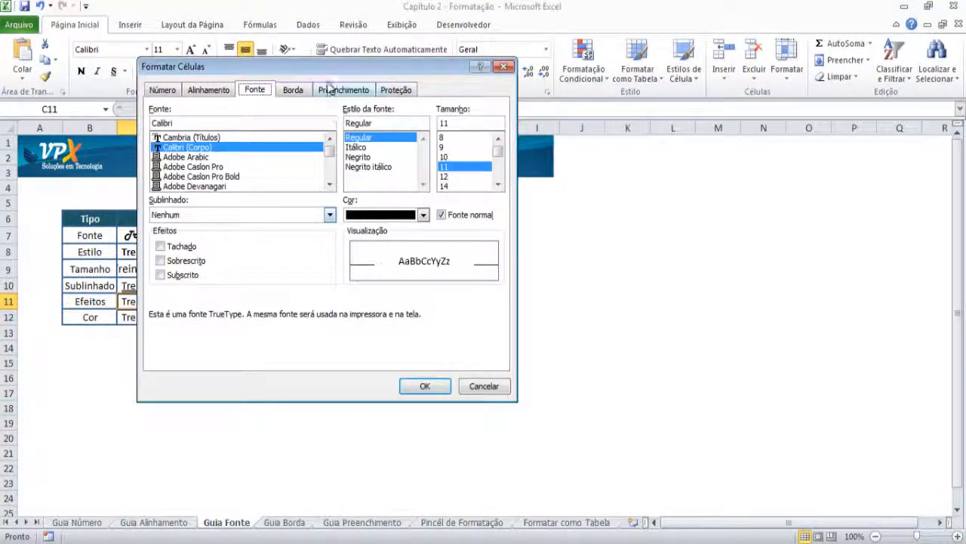
pyautogui.moveTo(335, 74); pyautogui.dragTo(508, 105)
pyautogui.click(333, 275)
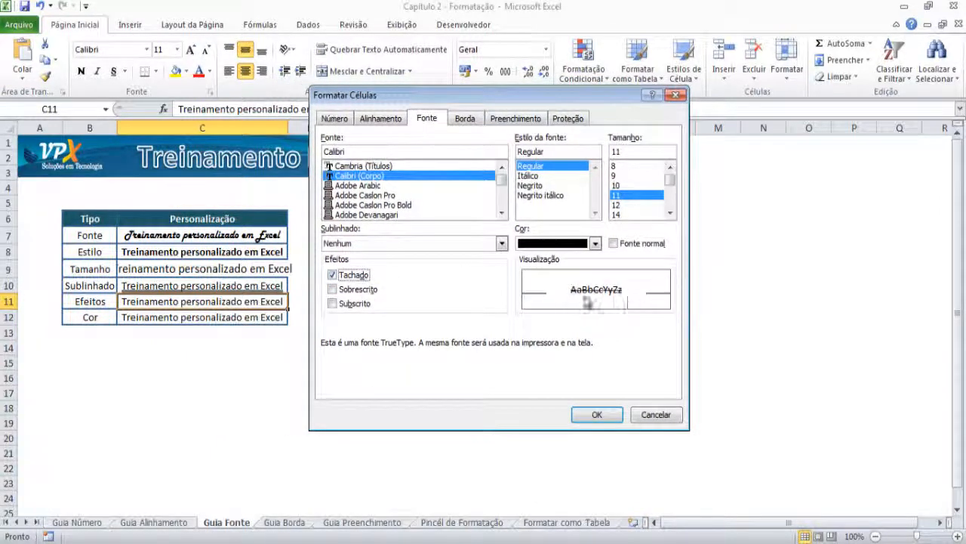
pyautogui.click(333, 274)
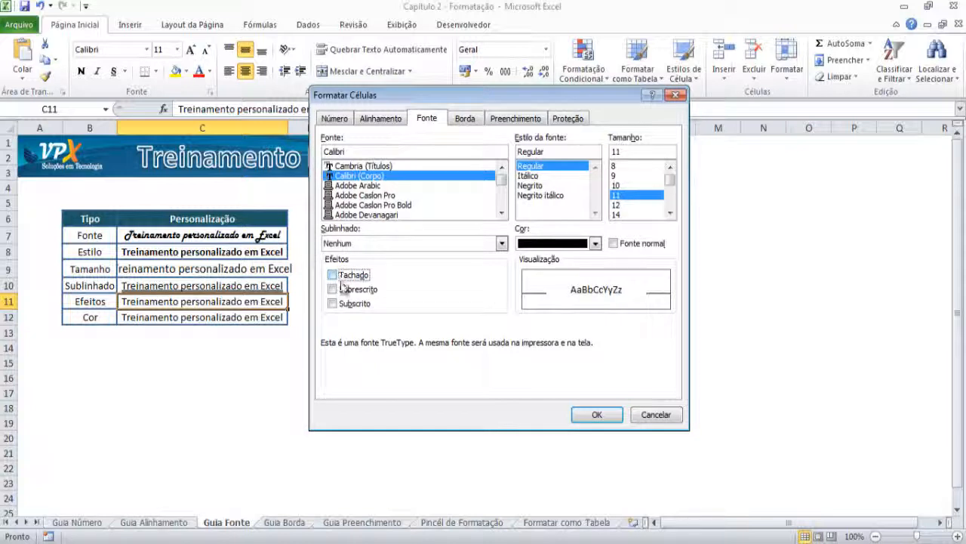
# - Compare the Sobrescrito and Subscrito effects for cell C11 and apply Sobrescrito
pyautogui.click(345, 294)
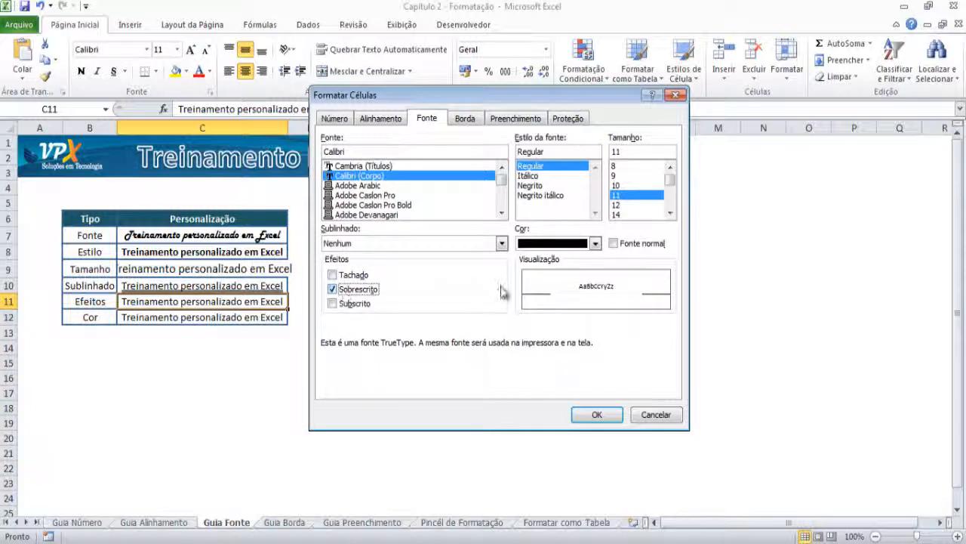
pyautogui.click(360, 294)
pyautogui.click(360, 306)
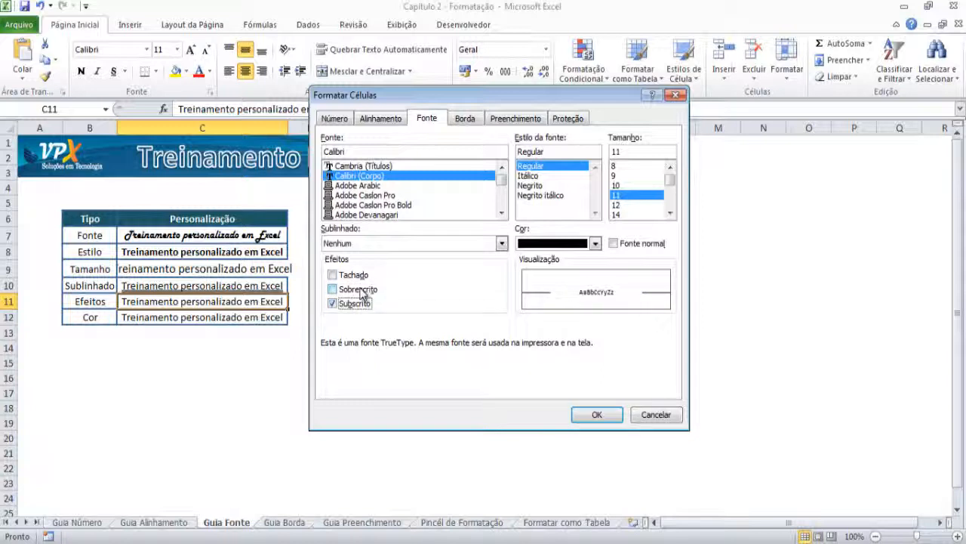
pyautogui.click(361, 293)
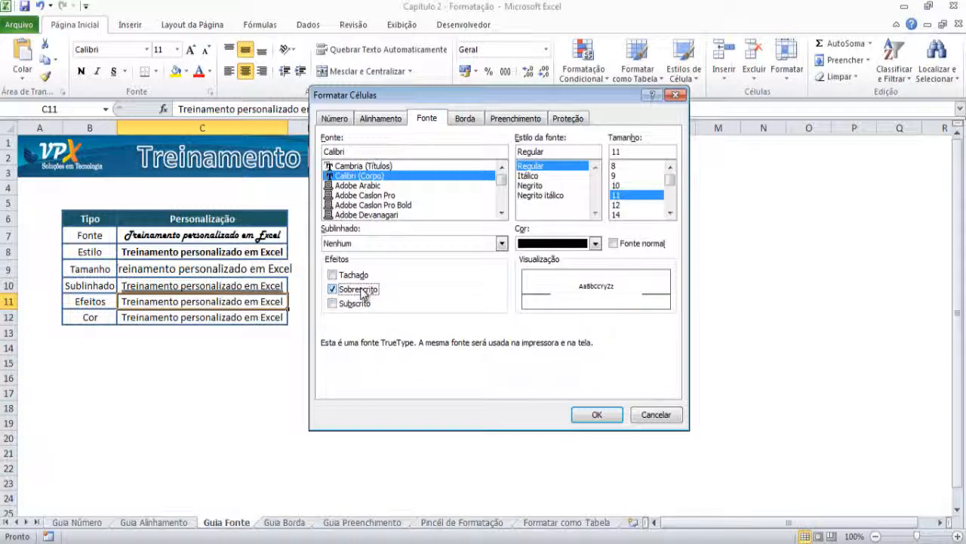
pyautogui.click(357, 304)
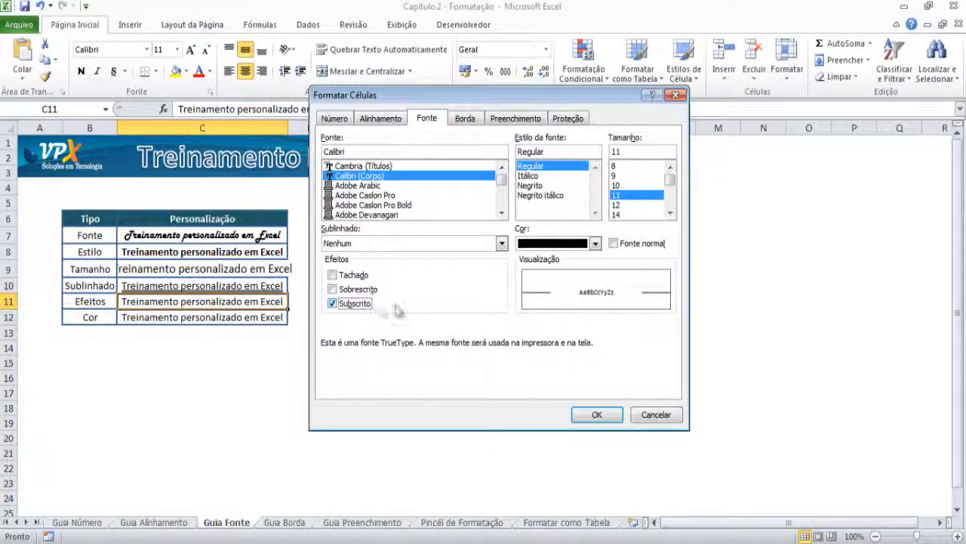
pyautogui.click(372, 293)
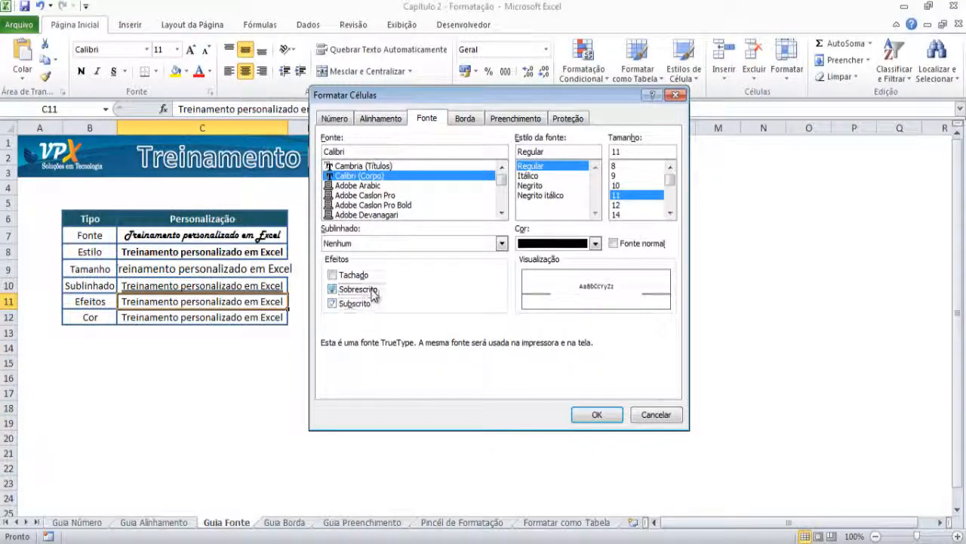
pyautogui.click(601, 415)
pyautogui.moveTo(483, 334); pyautogui.dragTo(472, 322)
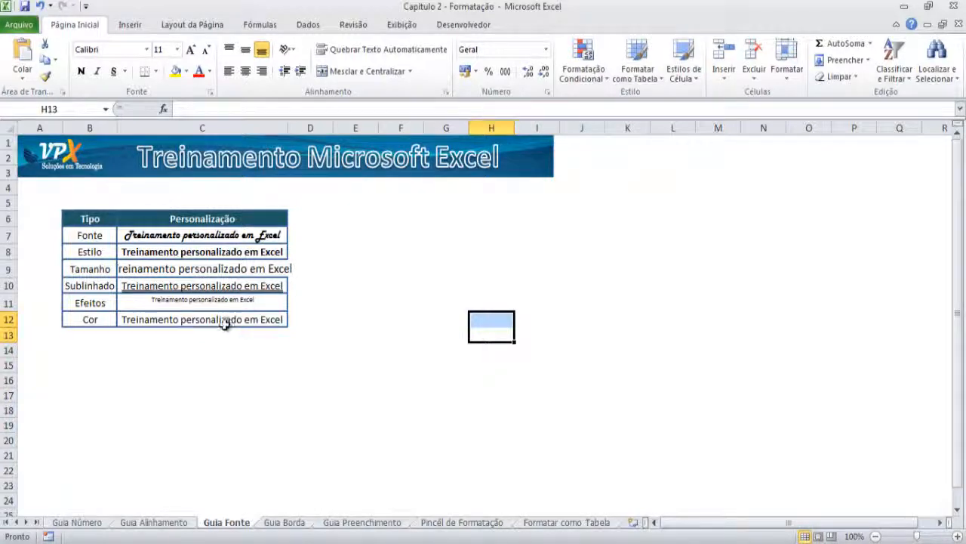
# - Set the font colour of the Cor row's cell C12 to the standard red
pyautogui.click(215, 321)
pyautogui.rightClick(218, 320)
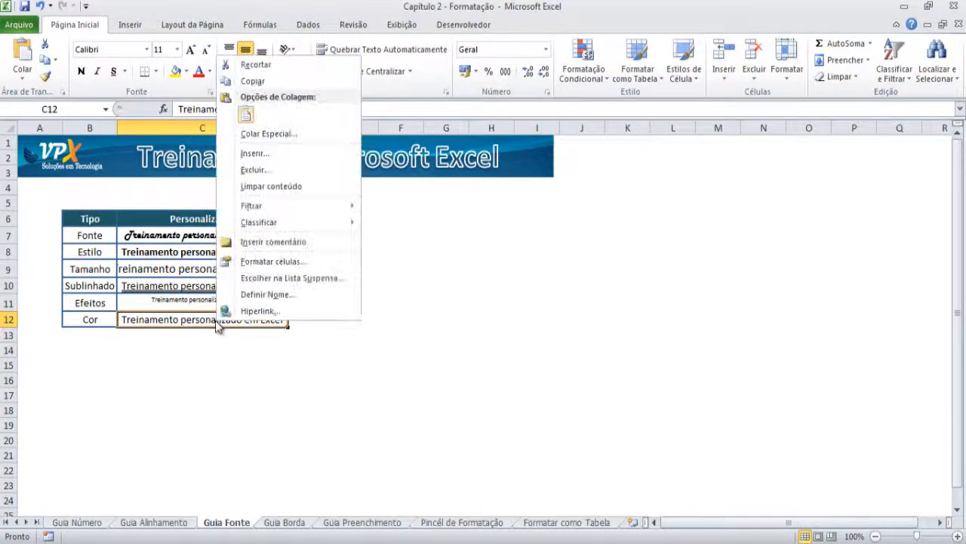
pyautogui.click(276, 262)
pyautogui.moveTo(334, 100); pyautogui.dragTo(537, 115)
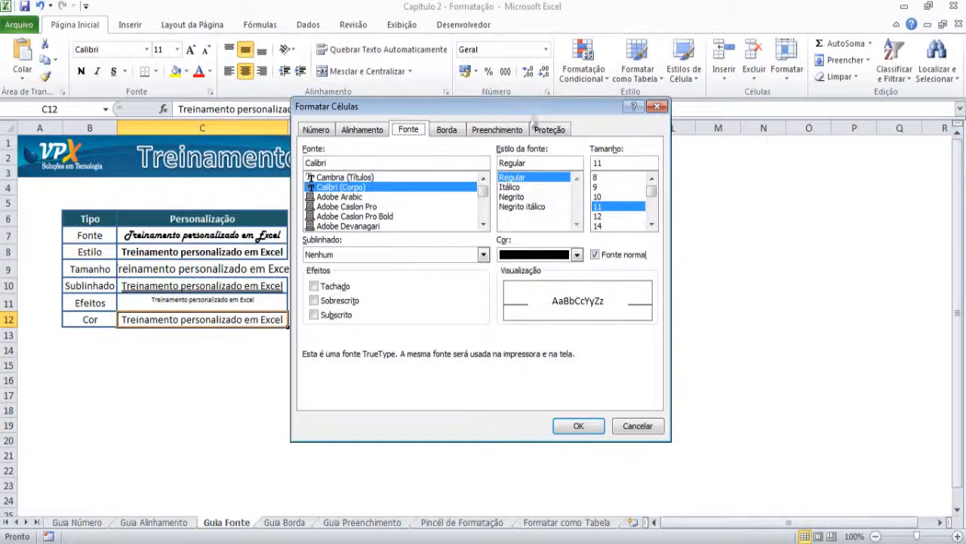
pyautogui.click(575, 255)
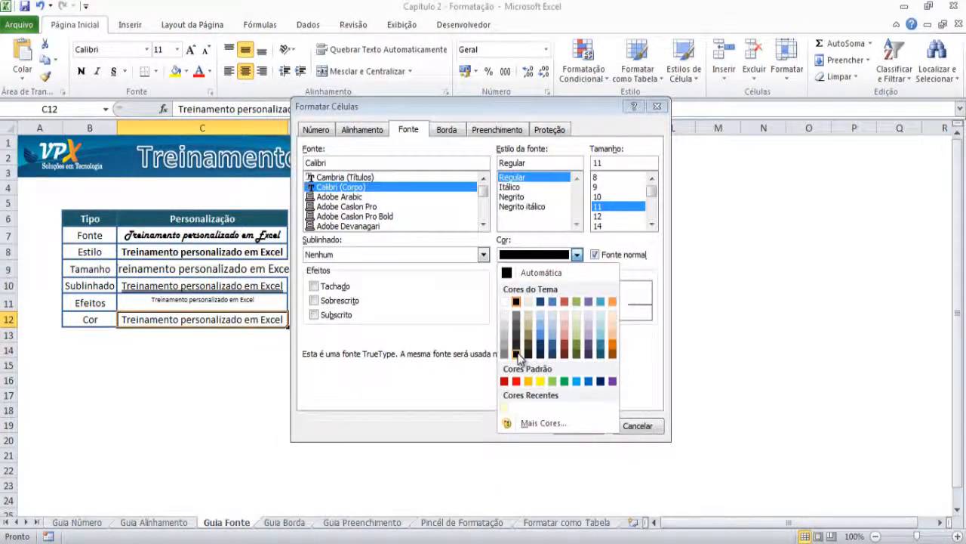
pyautogui.click(516, 381)
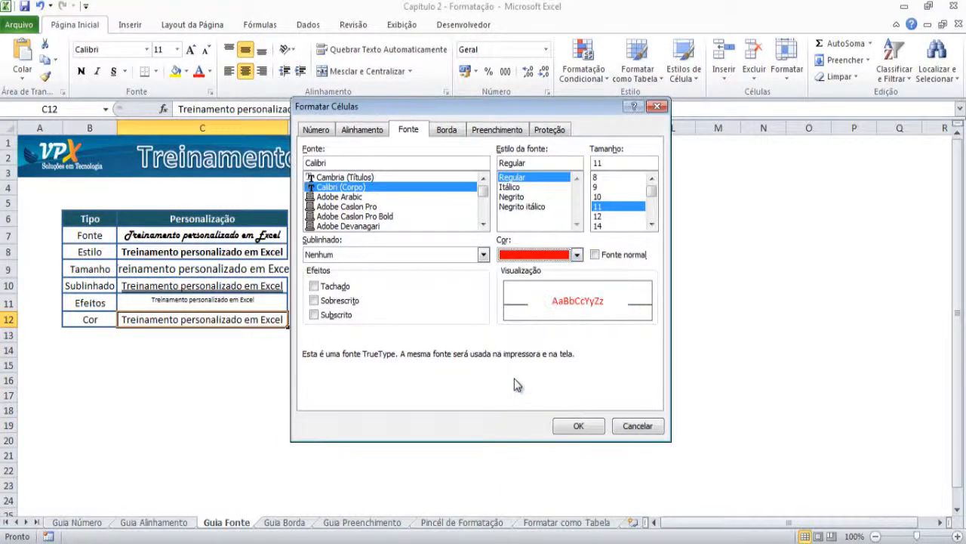
pyautogui.click(575, 426)
pyautogui.click(262, 368)
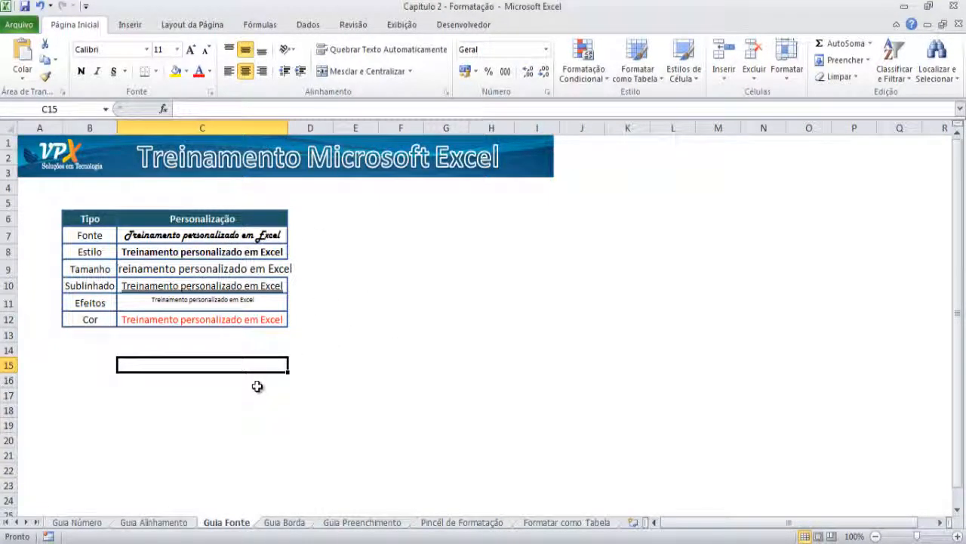
# - Switch to the Guia Borda sheet and open the border settings of the Estilo row's cell C7
pyautogui.click(285, 523)
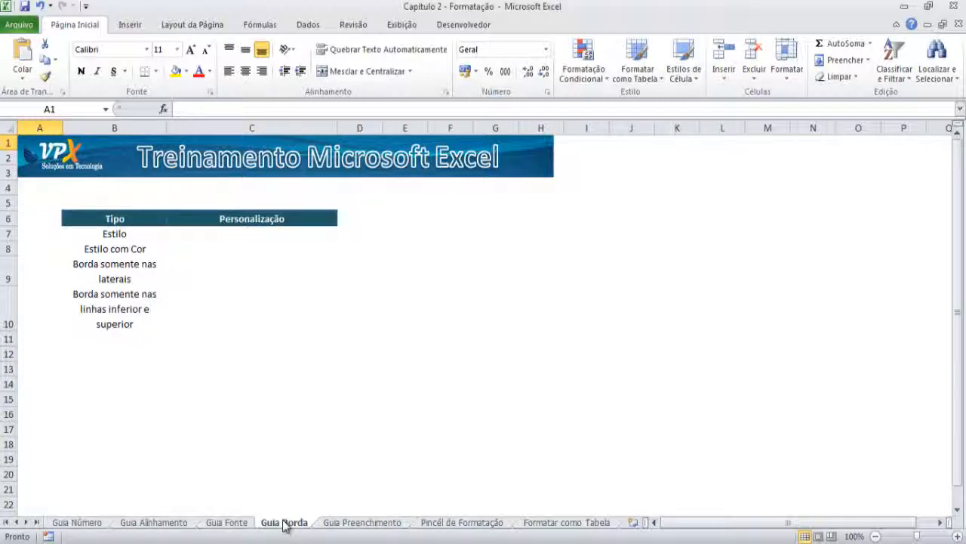
pyautogui.click(246, 234)
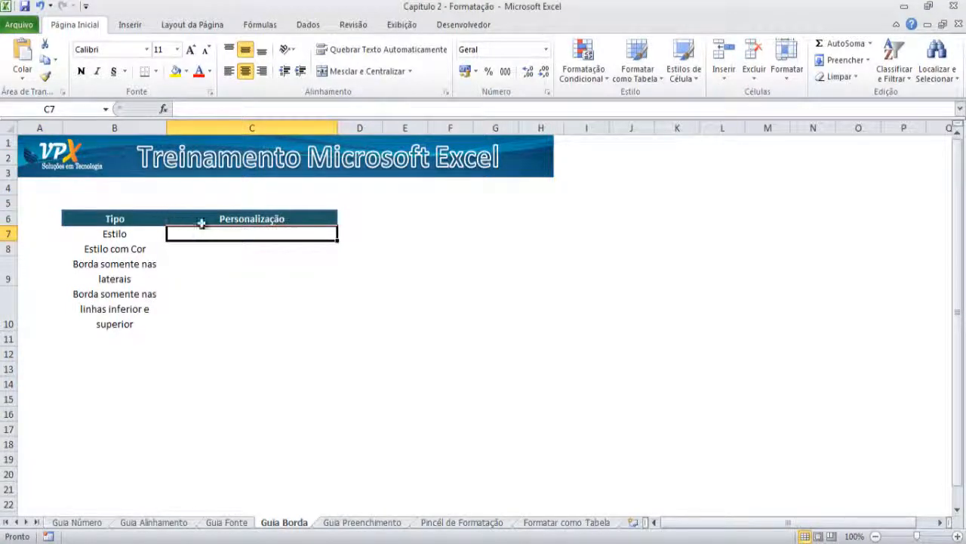
pyautogui.rightClick(264, 231)
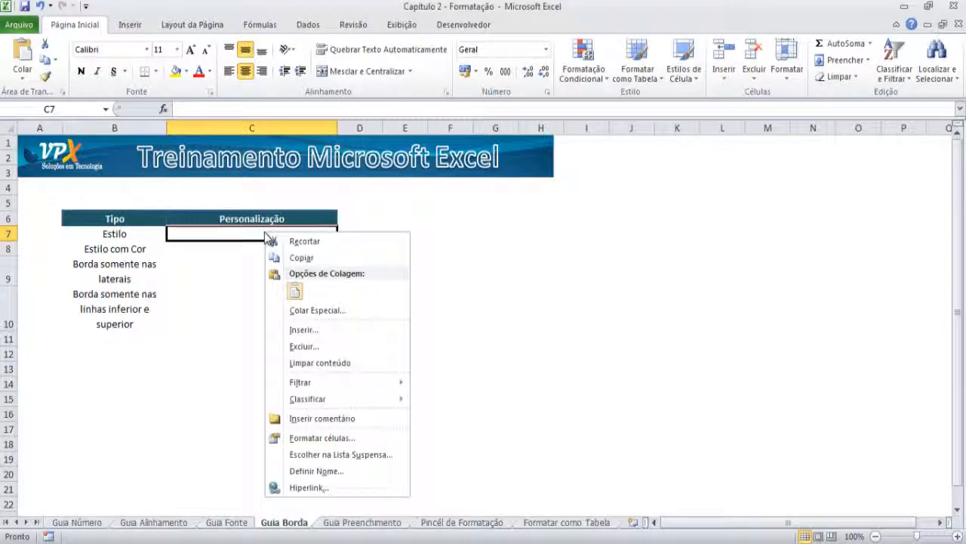
pyautogui.click(299, 438)
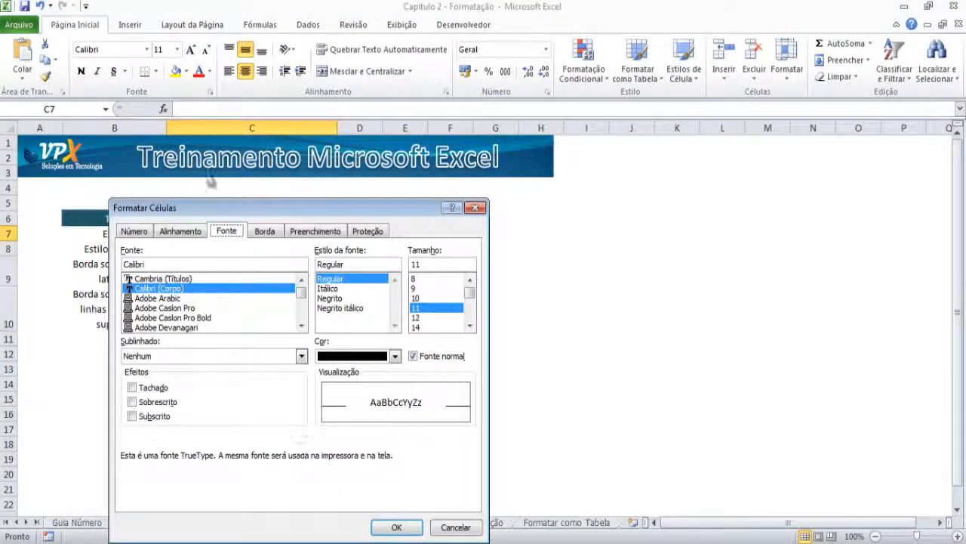
pyautogui.click(265, 231)
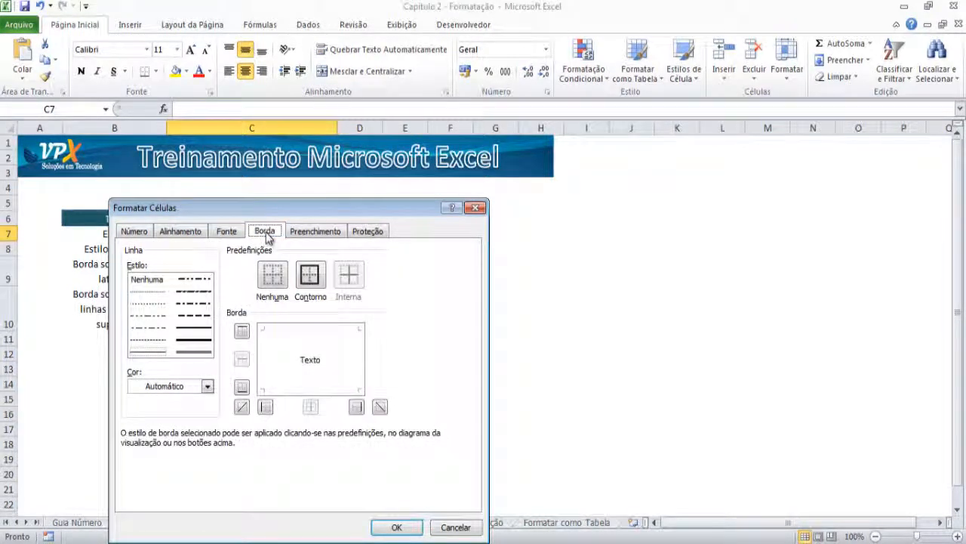
pyautogui.moveTo(280, 213); pyautogui.dragTo(464, 188)
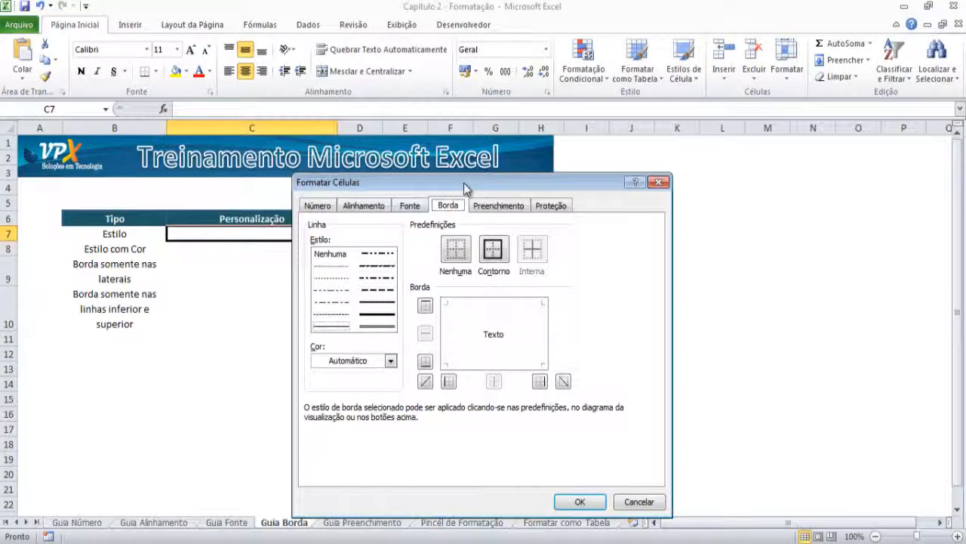
# - Try to give cell C7 a border by choosing only a line style, without assigning it to any edge
pyautogui.click(379, 317)
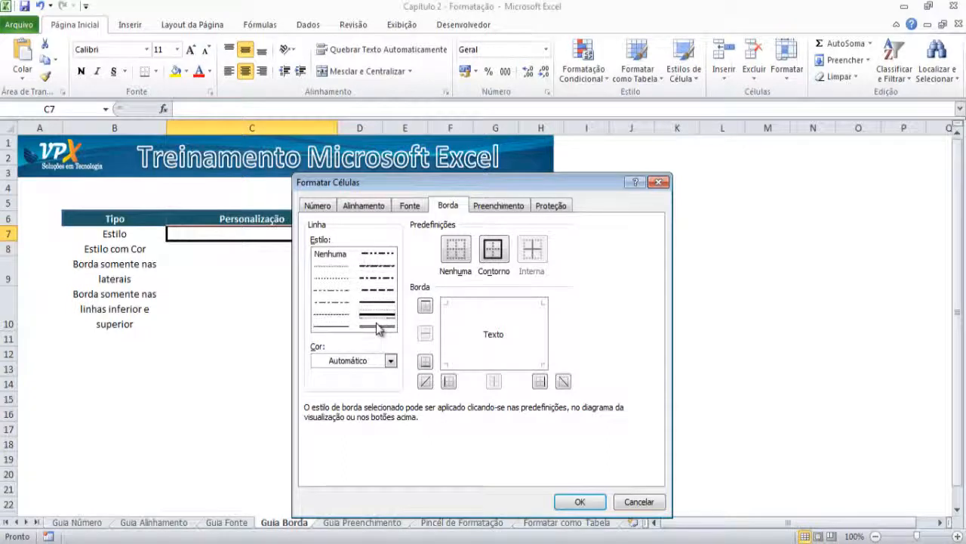
pyautogui.click(343, 280)
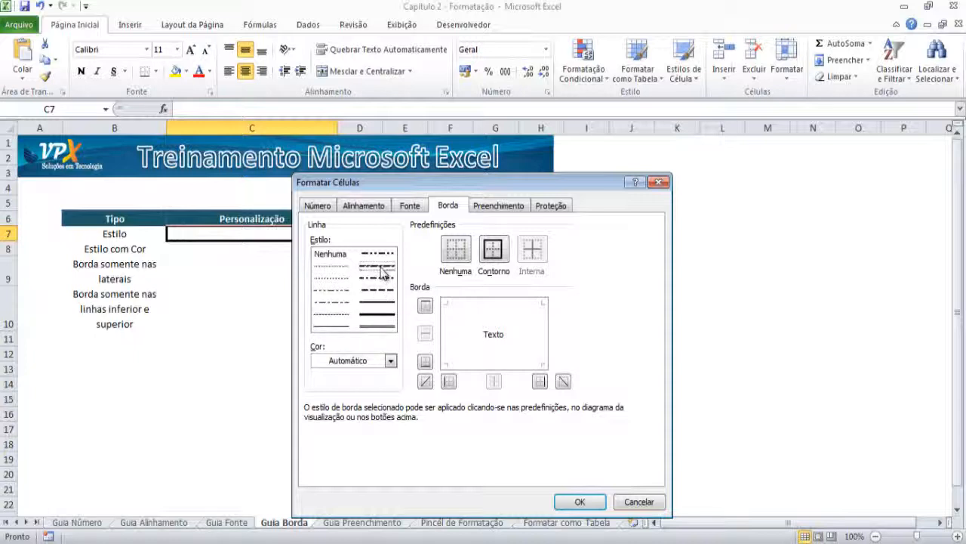
pyautogui.click(580, 501)
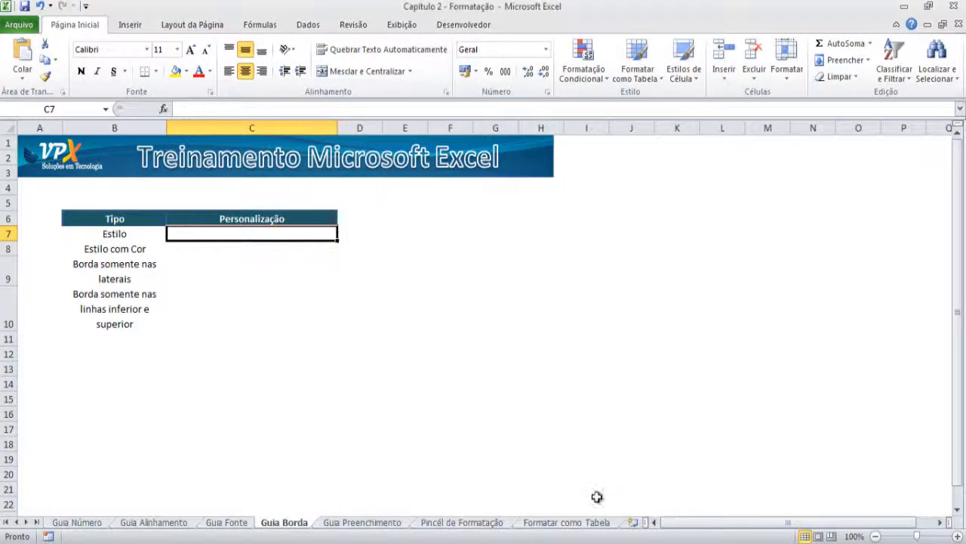
pyautogui.click(581, 381)
# - Give cell C7 an outline border in the slanted dash-dot line style
pyautogui.click(312, 234)
pyautogui.rightClick(314, 235)
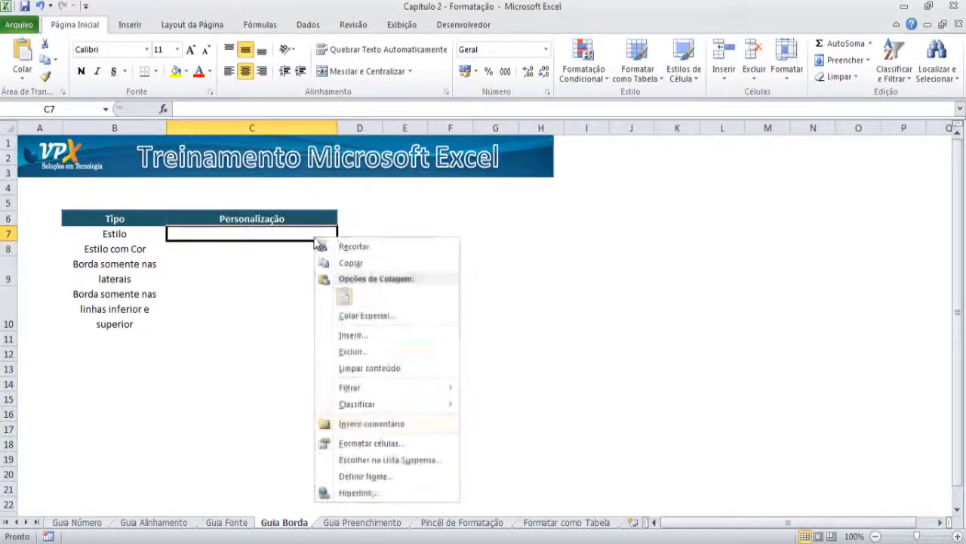
pyautogui.click(382, 443)
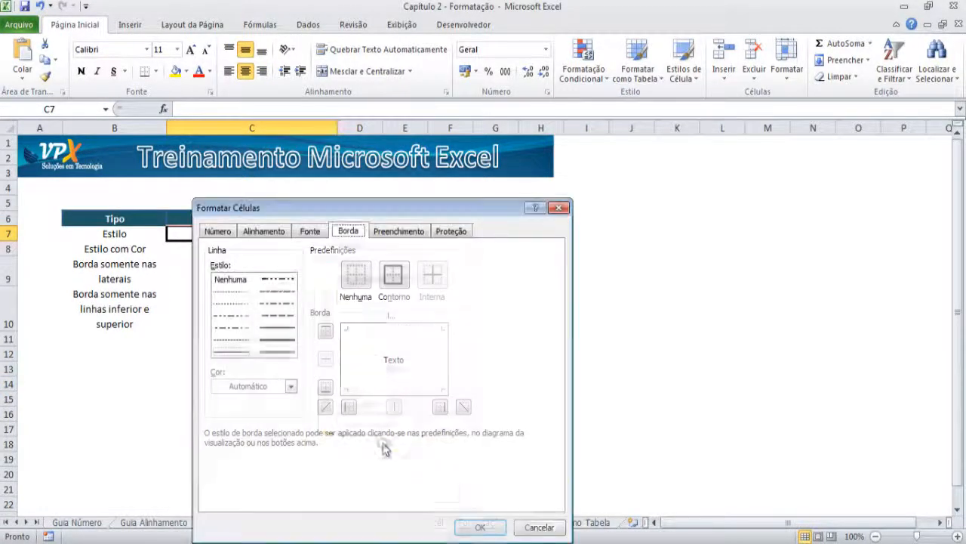
pyautogui.click(277, 293)
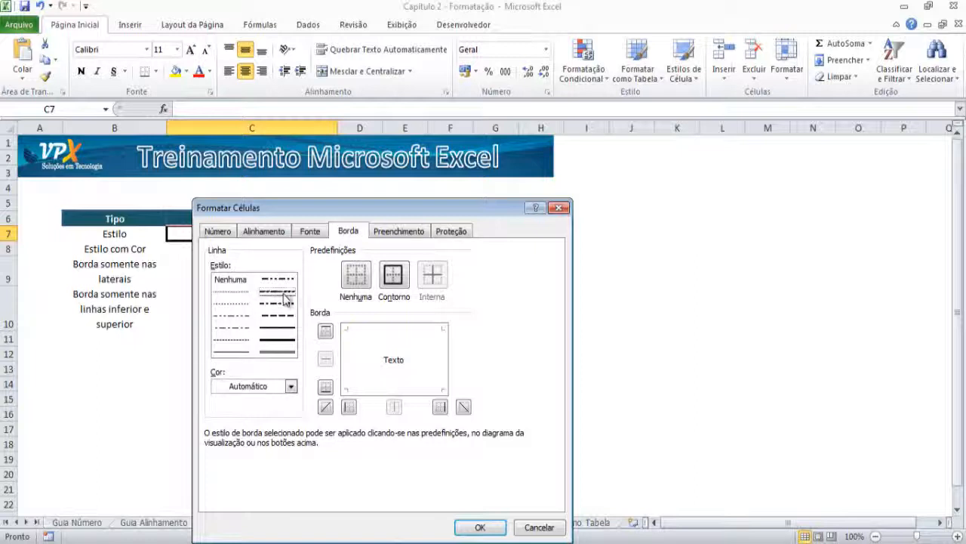
pyautogui.click(393, 278)
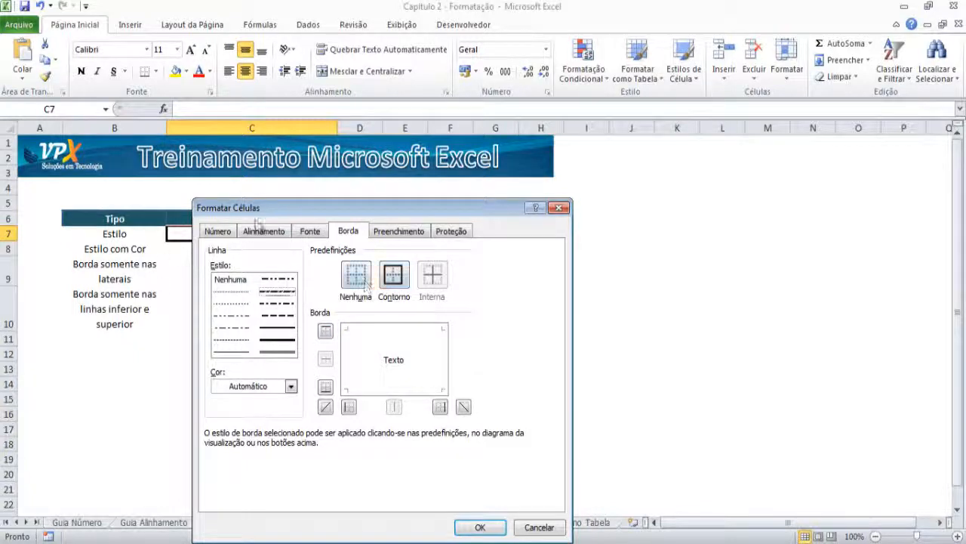
pyautogui.moveTo(273, 218); pyautogui.dragTo(349, 205)
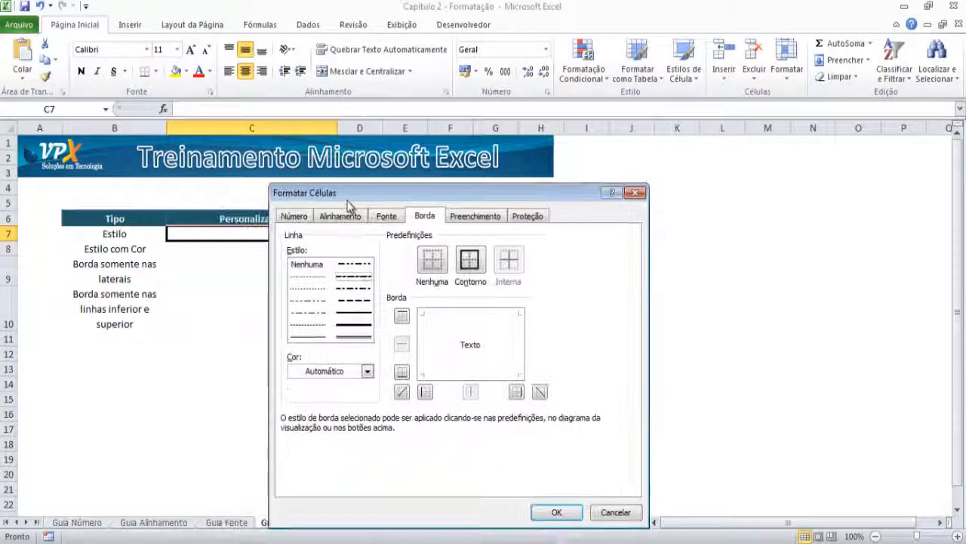
pyautogui.click(471, 261)
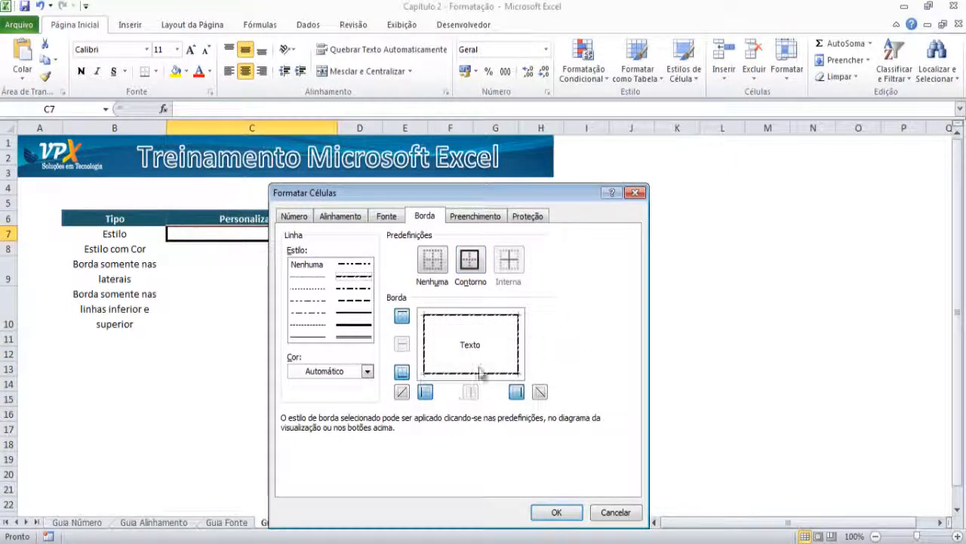
pyautogui.click(557, 512)
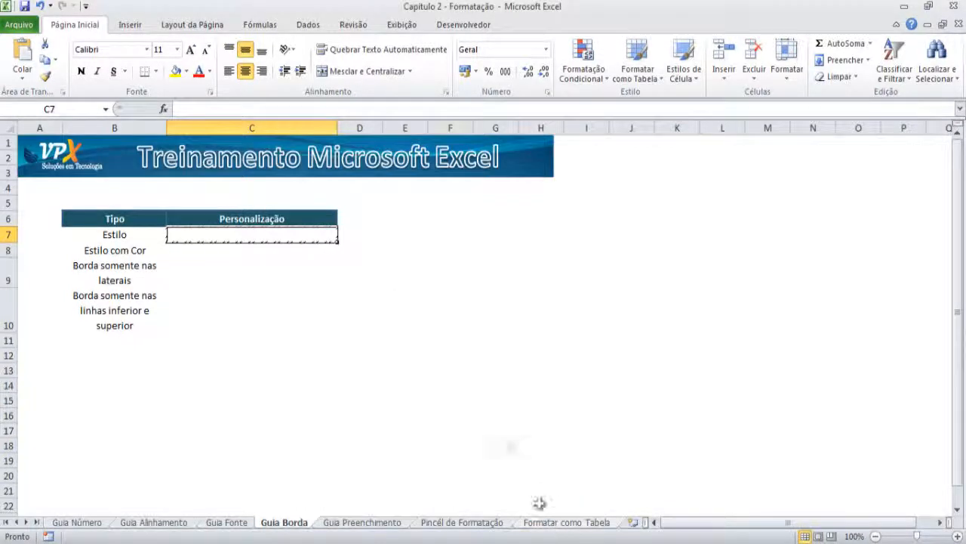
pyautogui.click(446, 351)
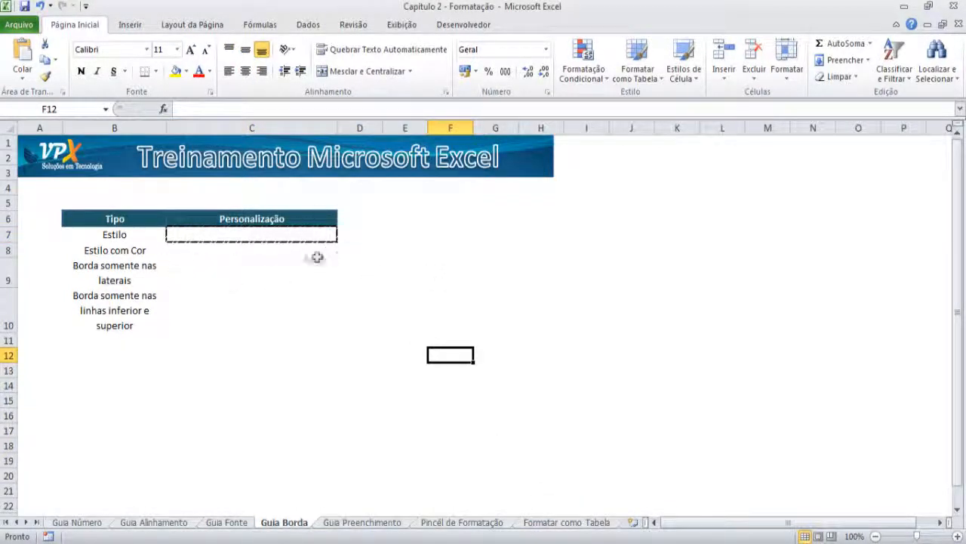
# - Set an outline border on the Estilo com Cor row's cell C8 using dark orange and the double-line style
pyautogui.click(226, 252)
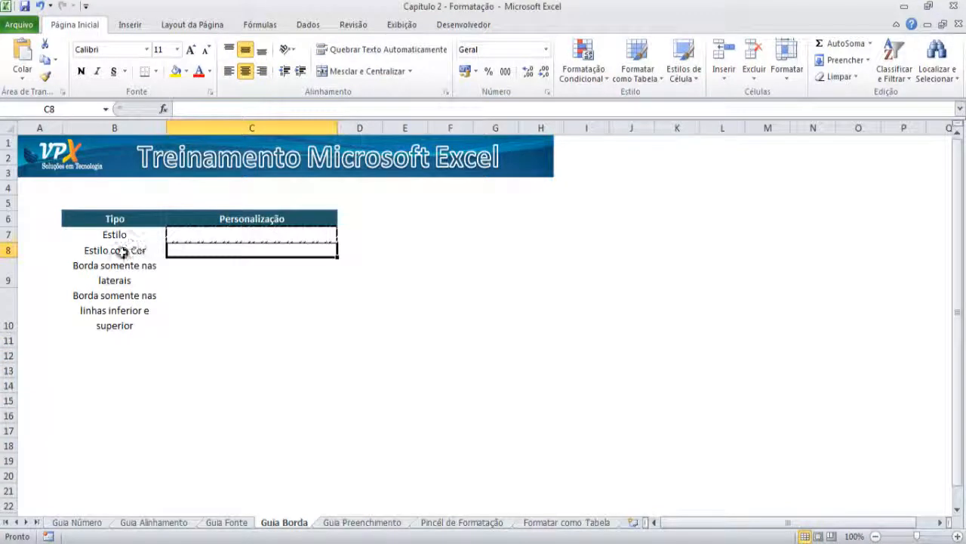
pyautogui.rightClick(239, 255)
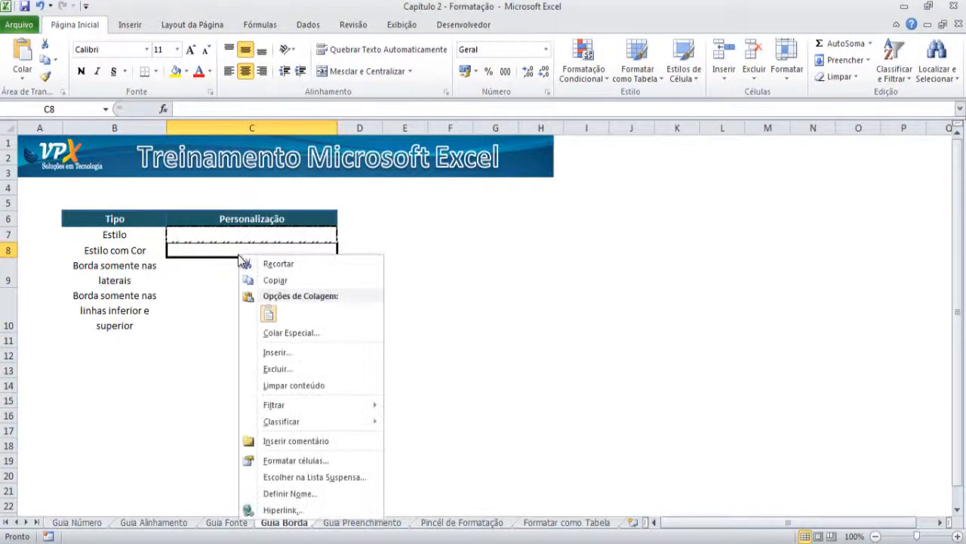
pyautogui.click(276, 465)
pyautogui.moveTo(285, 198); pyautogui.dragTo(604, 180)
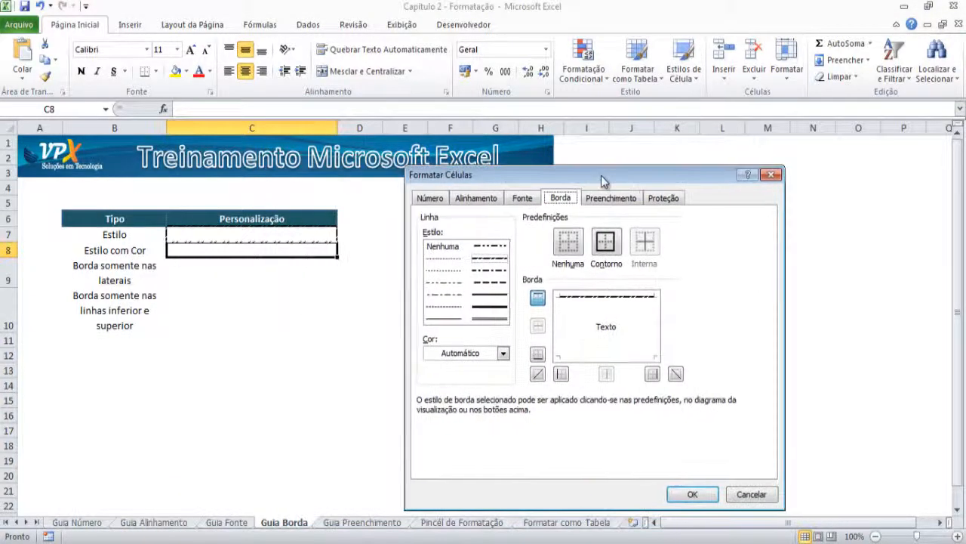
pyautogui.click(500, 354)
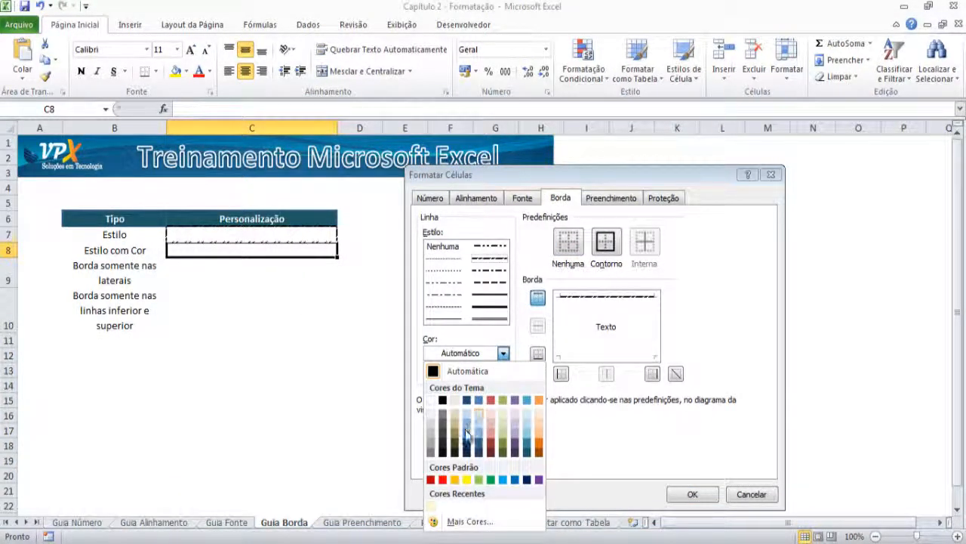
pyautogui.click(538, 444)
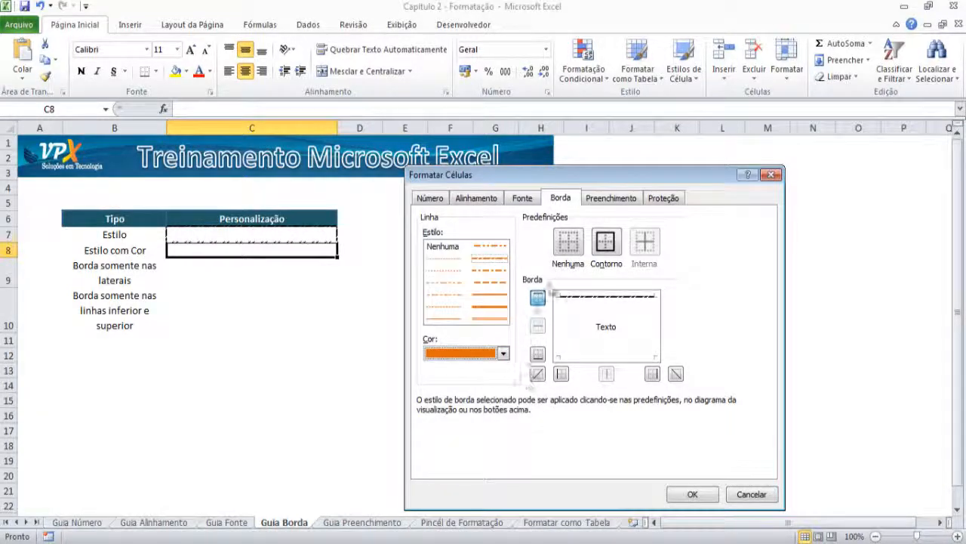
pyautogui.click(490, 321)
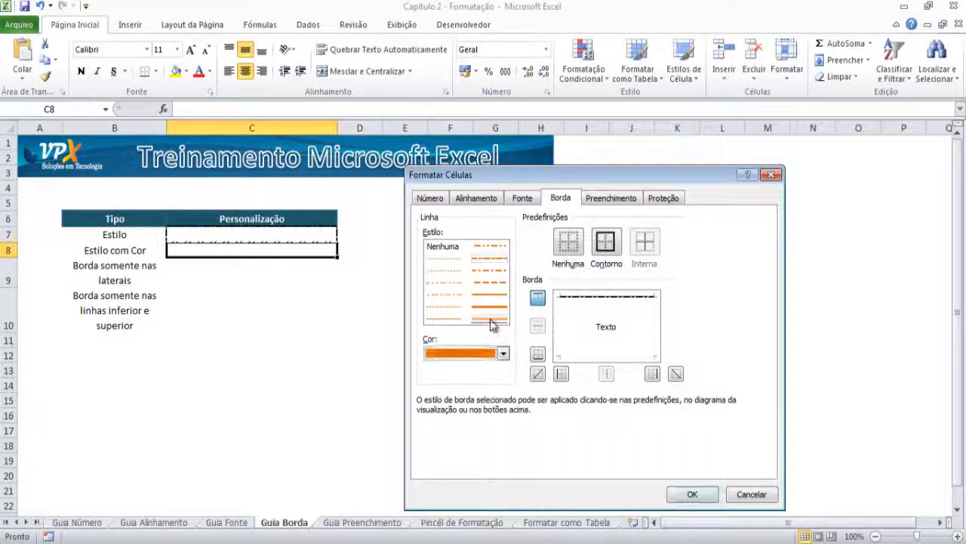
pyautogui.click(605, 253)
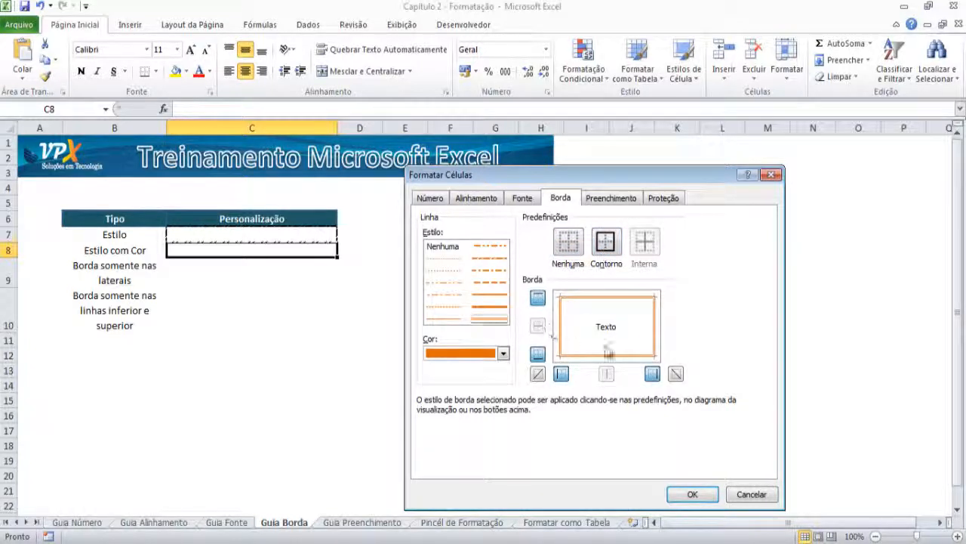
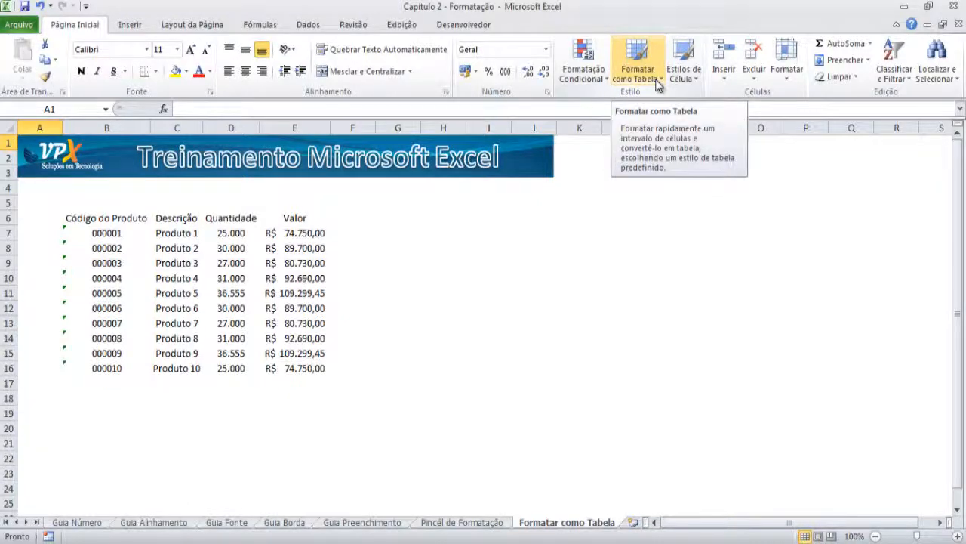
# - Format range B6:E16 as a table with headers in the aqua Média style without a black header, and name the table VPX
pyautogui.click(658, 85)
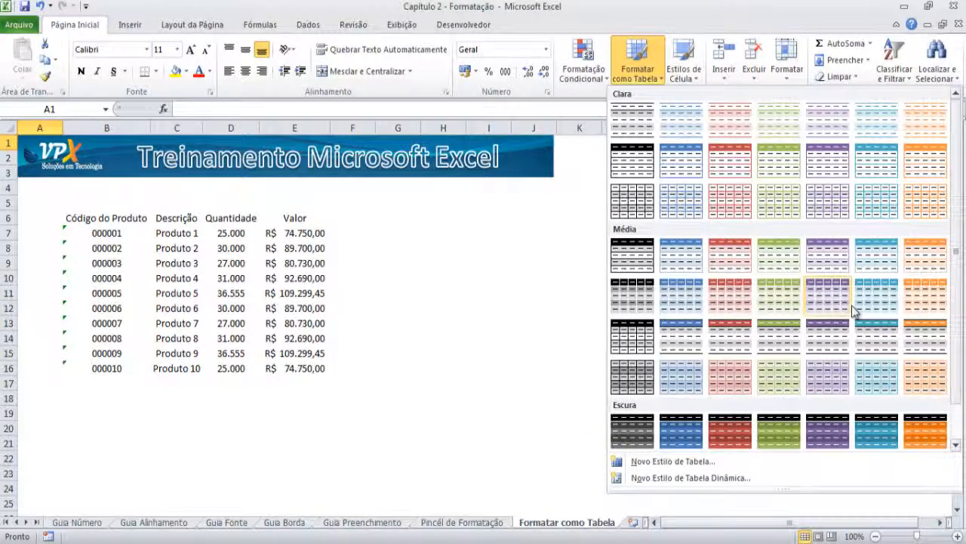
pyautogui.click(884, 264)
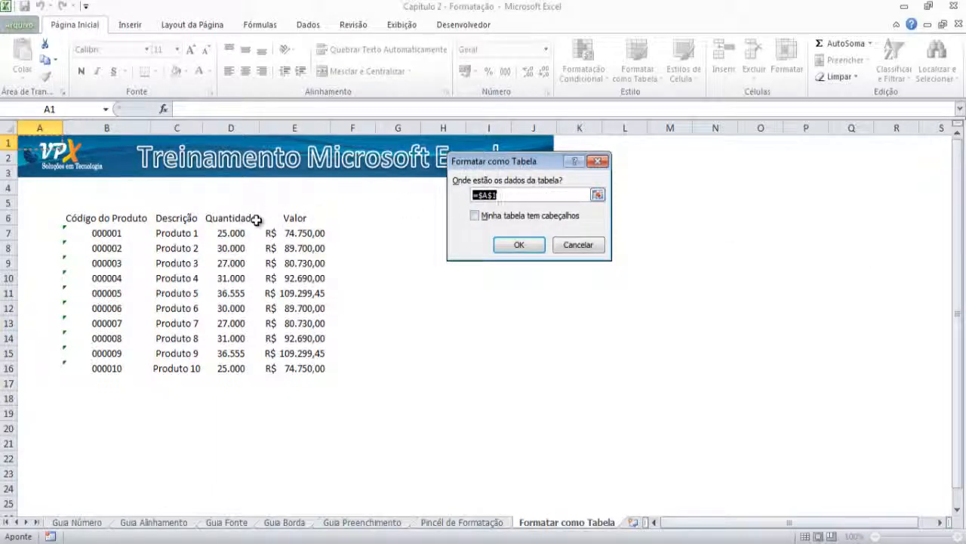
pyautogui.click(600, 196)
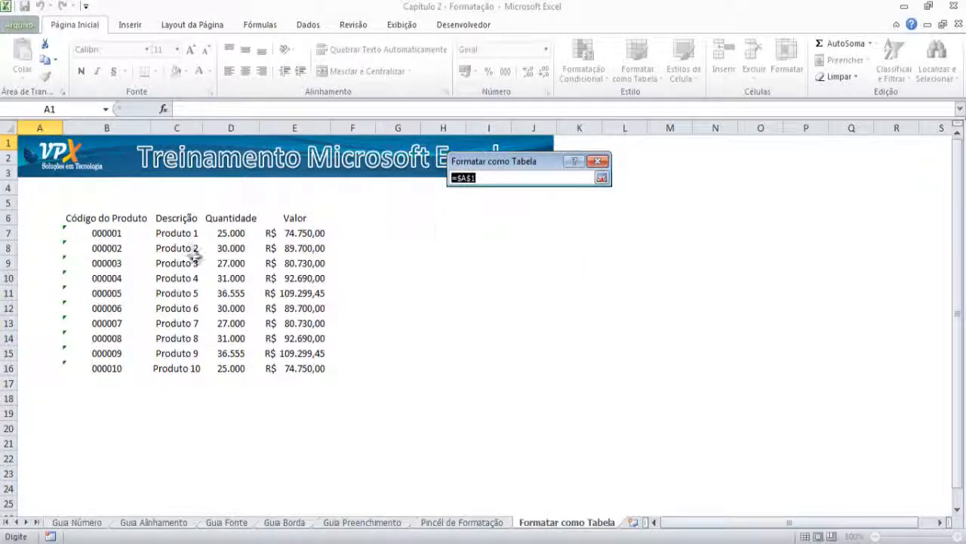
pyautogui.click(104, 221)
pyautogui.moveTo(104, 220); pyautogui.dragTo(288, 368)
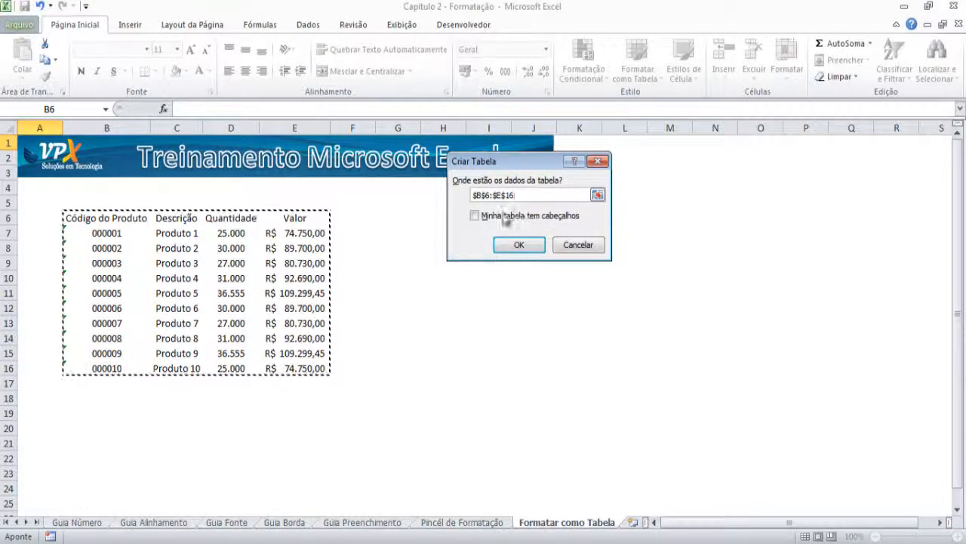
pyautogui.click(478, 217)
pyautogui.click(475, 215)
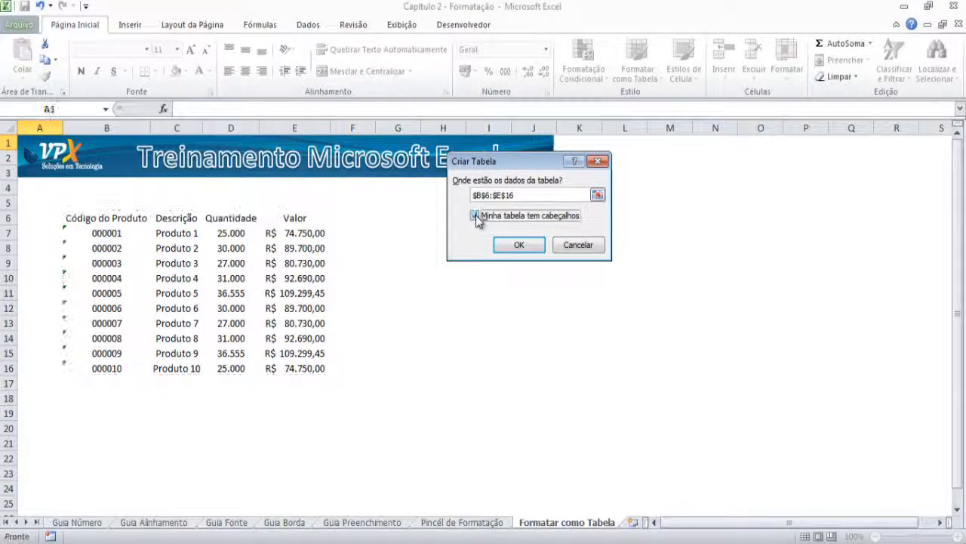
pyautogui.click(520, 246)
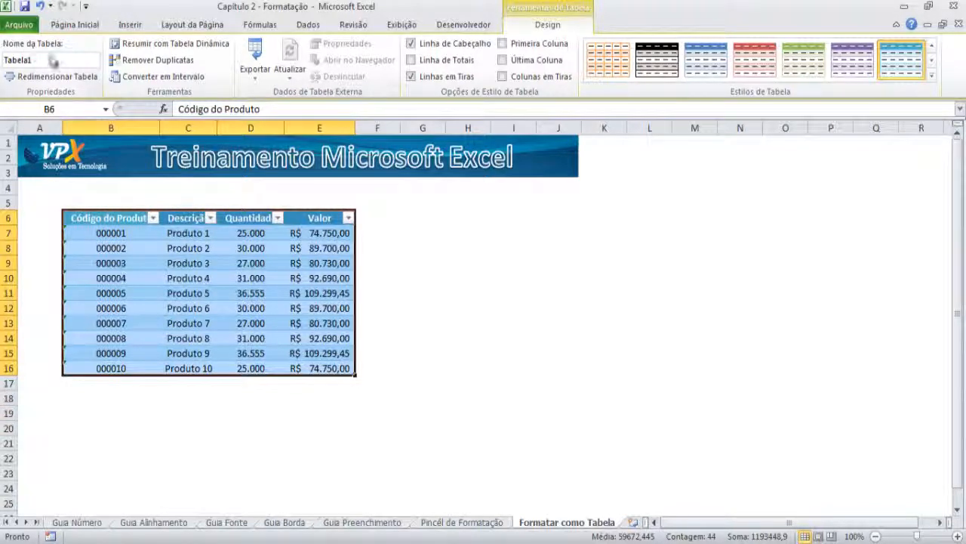
pyautogui.moveTo(61, 59); pyautogui.dragTo(3, 47)
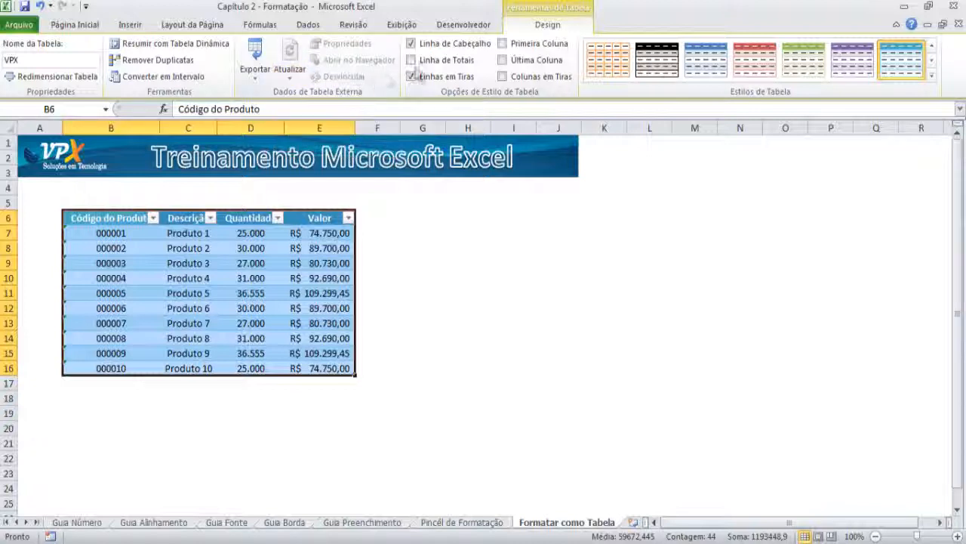
# - Toggle the table's Linha de Cabeçalho option repeatedly to compare it with and without headers, finishing with it on
pyautogui.click(439, 46)
pyautogui.click(440, 47)
pyautogui.click(441, 48)
pyautogui.click(440, 47)
pyautogui.click(440, 47)
pyautogui.click(440, 46)
pyautogui.click(440, 47)
pyautogui.click(441, 46)
pyautogui.click(441, 47)
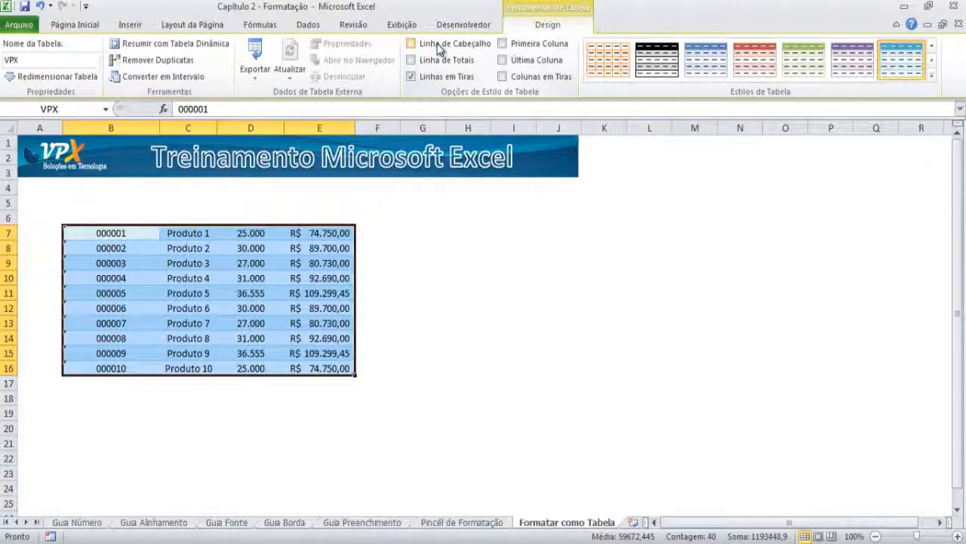
pyautogui.click(440, 47)
# - Add a totals row to the VPX table, switching Linha de Totais off and back on to compare
pyautogui.click(440, 60)
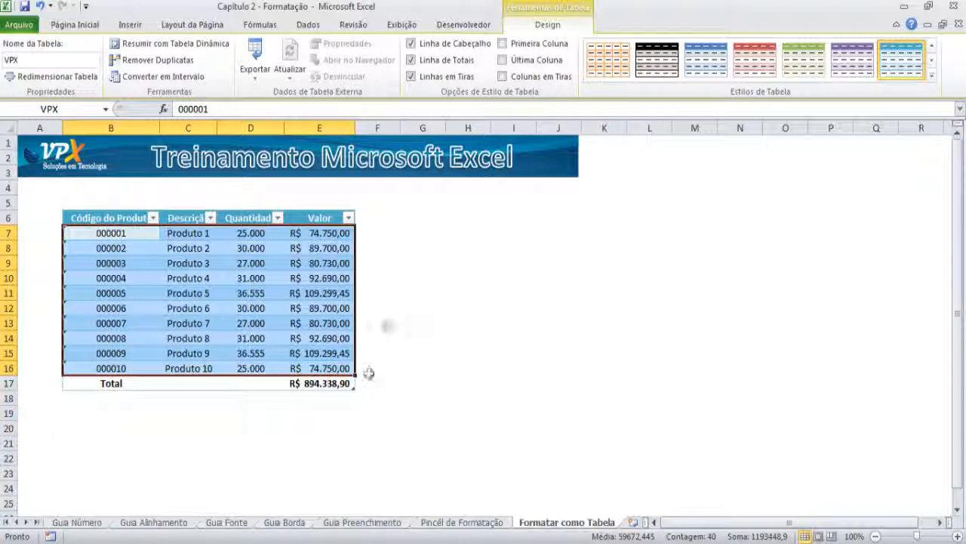
pyautogui.click(445, 62)
pyautogui.click(446, 62)
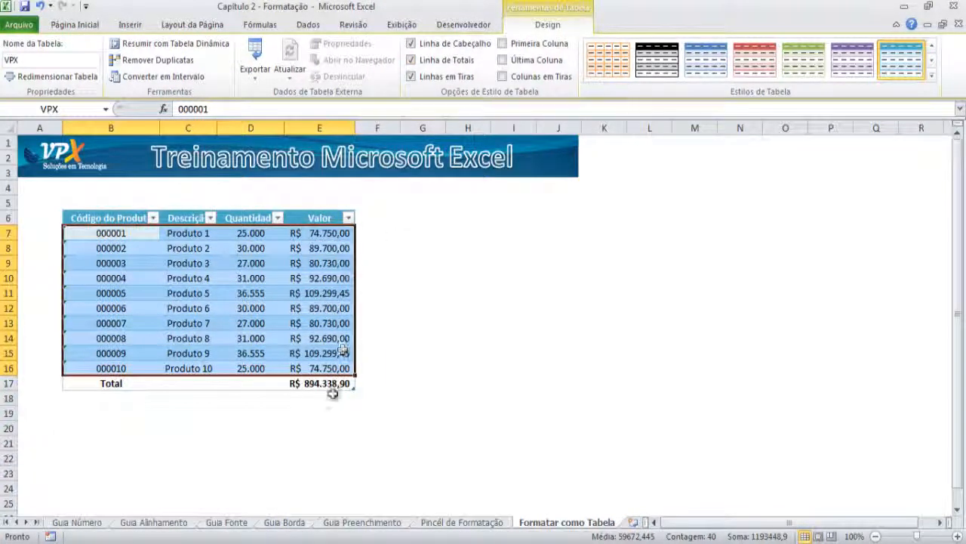
# - Compare the table with and without Linhas em Tiras, deselecting the data range to see the banding, and keep the option on
pyautogui.click(459, 77)
pyautogui.click(459, 77)
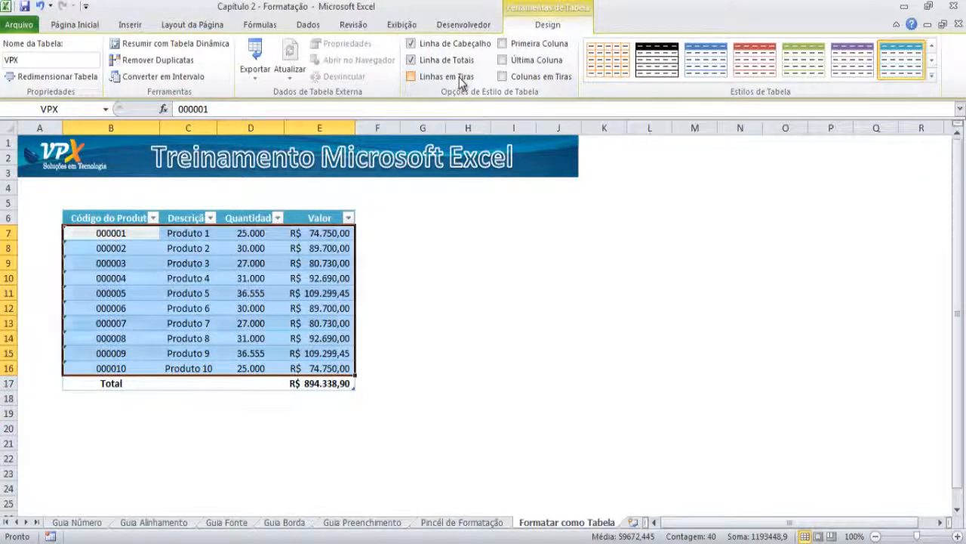
pyautogui.click(421, 338)
pyautogui.click(324, 323)
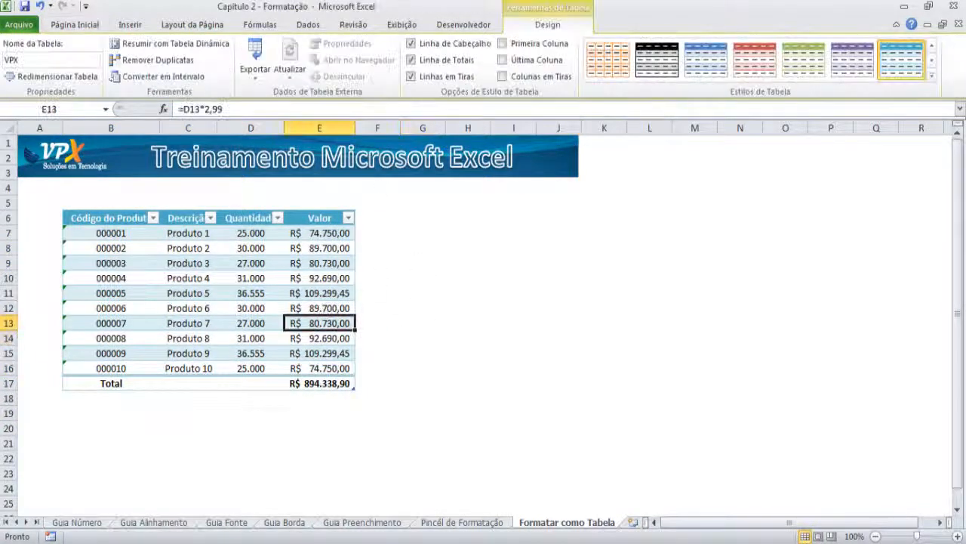
pyautogui.click(445, 79)
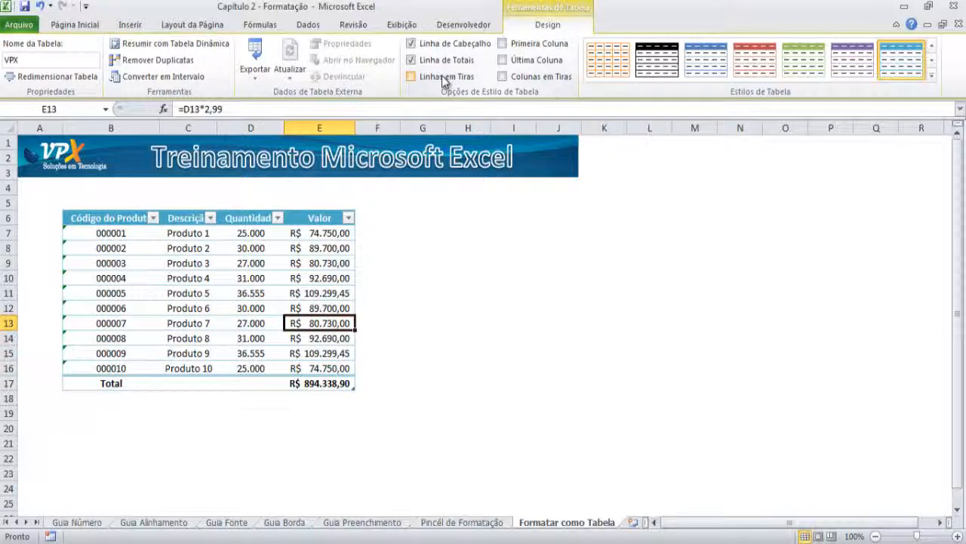
pyautogui.click(445, 78)
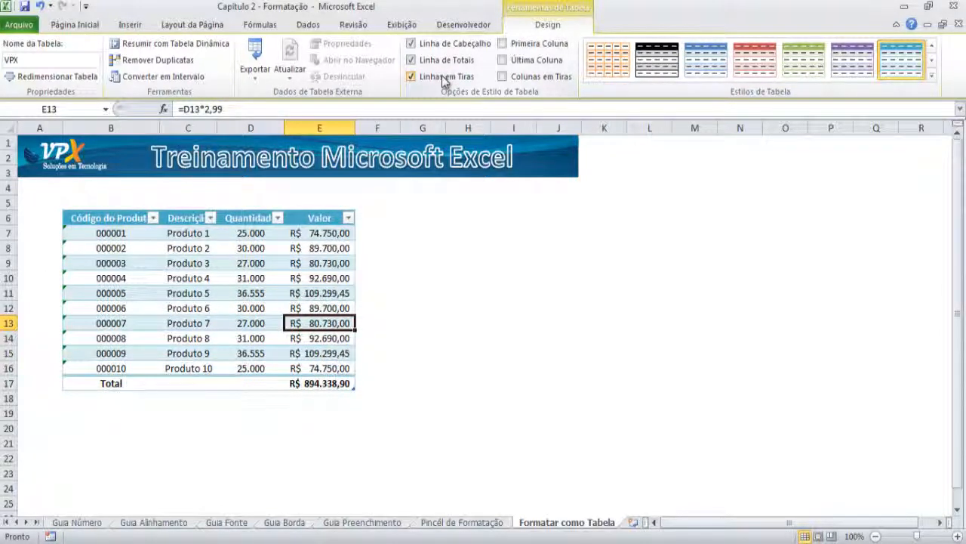
# - Try the Primeira Coluna and Última Coluna emphasis on the table one after the other, switching each off again
pyautogui.click(534, 46)
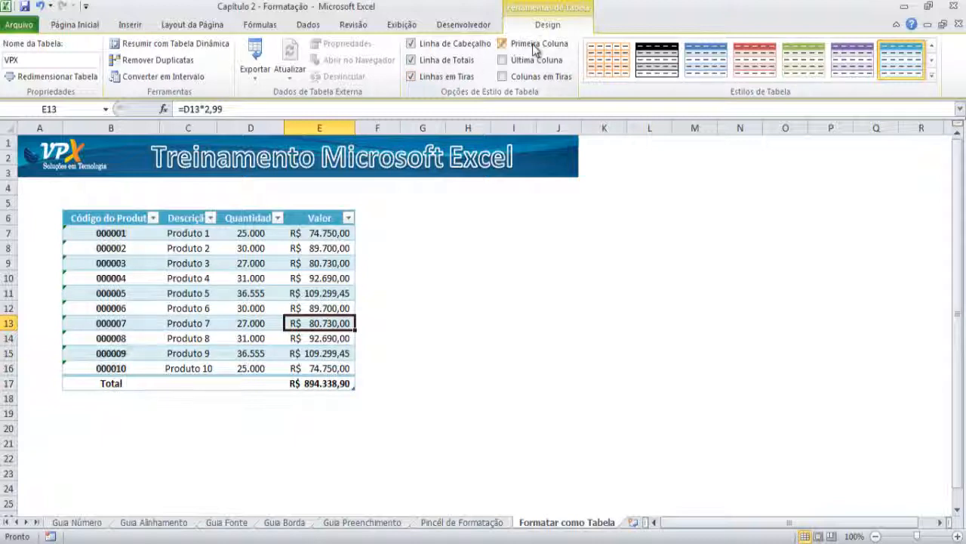
pyautogui.click(534, 45)
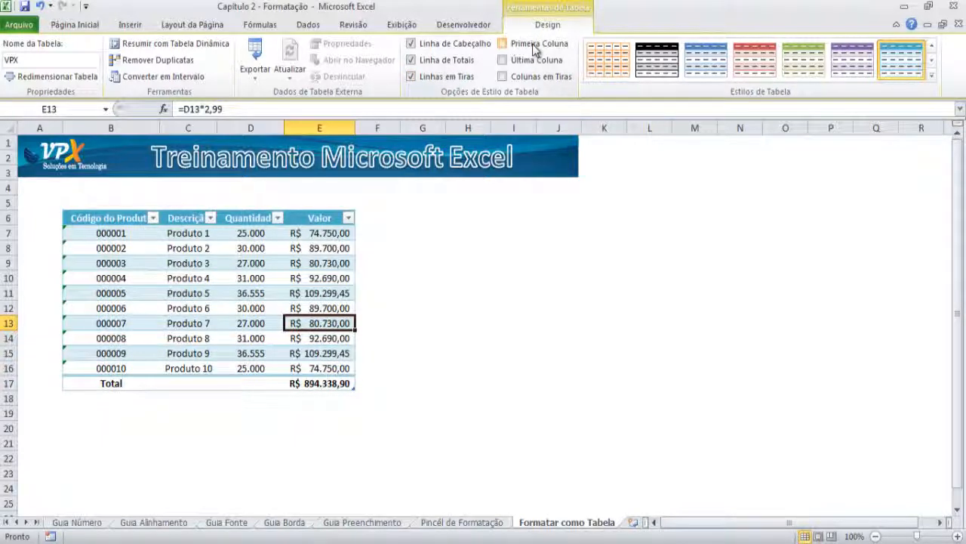
pyautogui.click(533, 63)
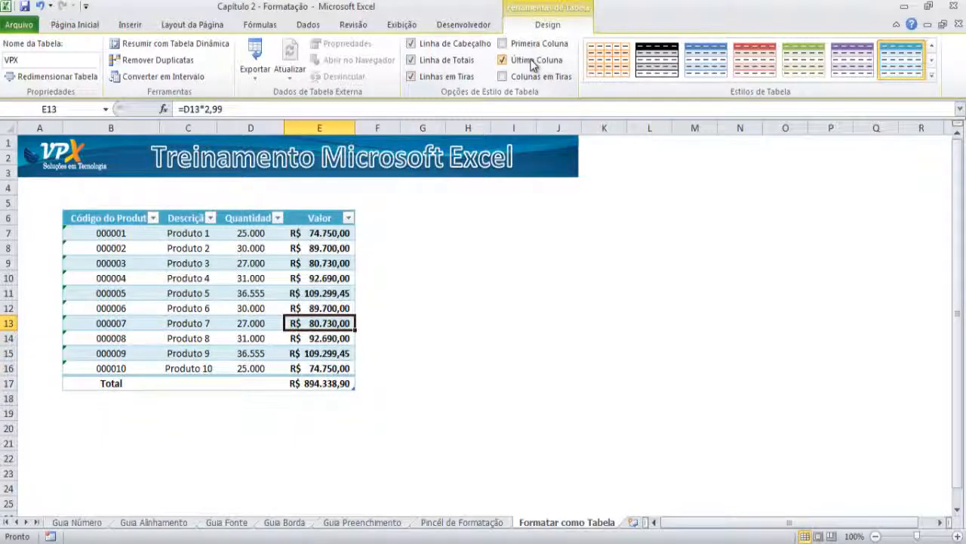
pyautogui.click(533, 63)
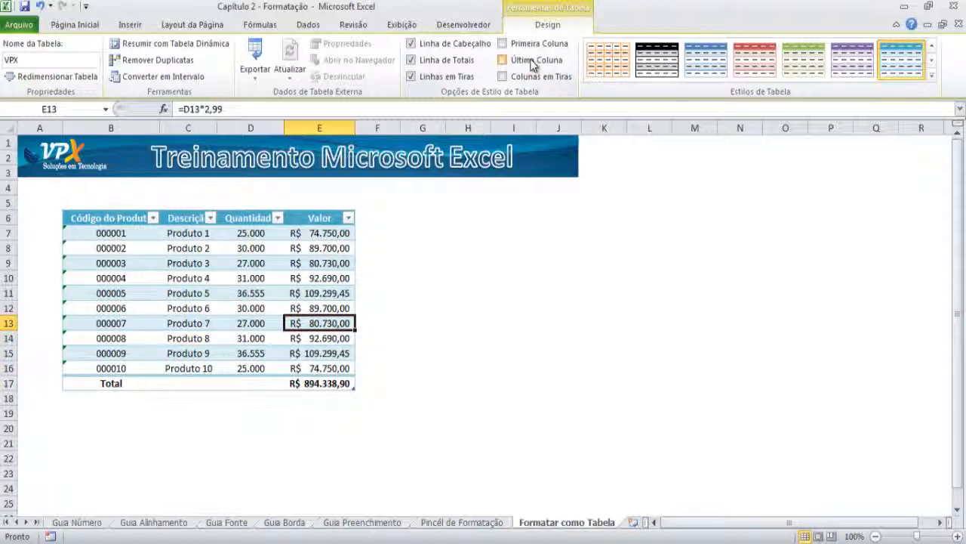
# - Turn off Linhas em Tiras on the VPX table, trying Colunas em Tiras both with and without the row banding and leaving it off
pyautogui.click(526, 77)
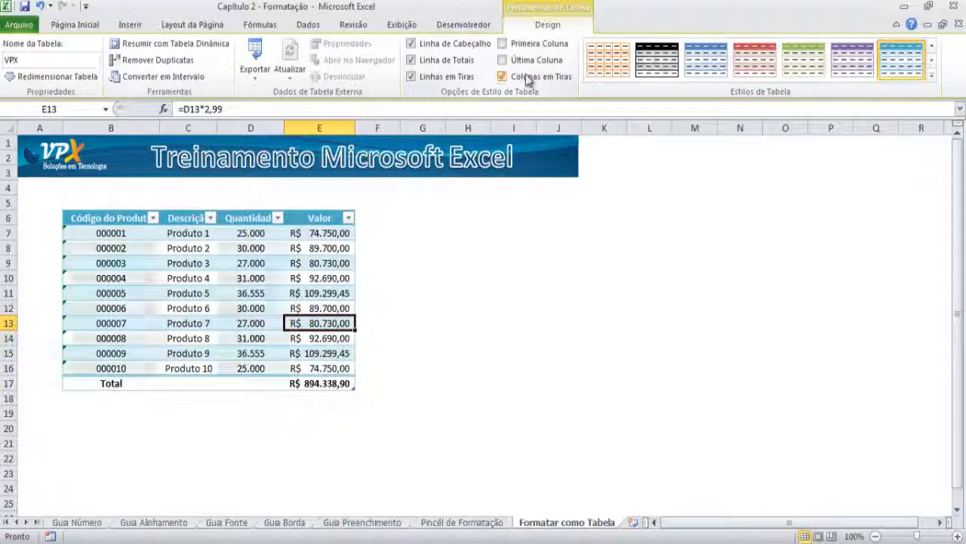
pyautogui.click(525, 74)
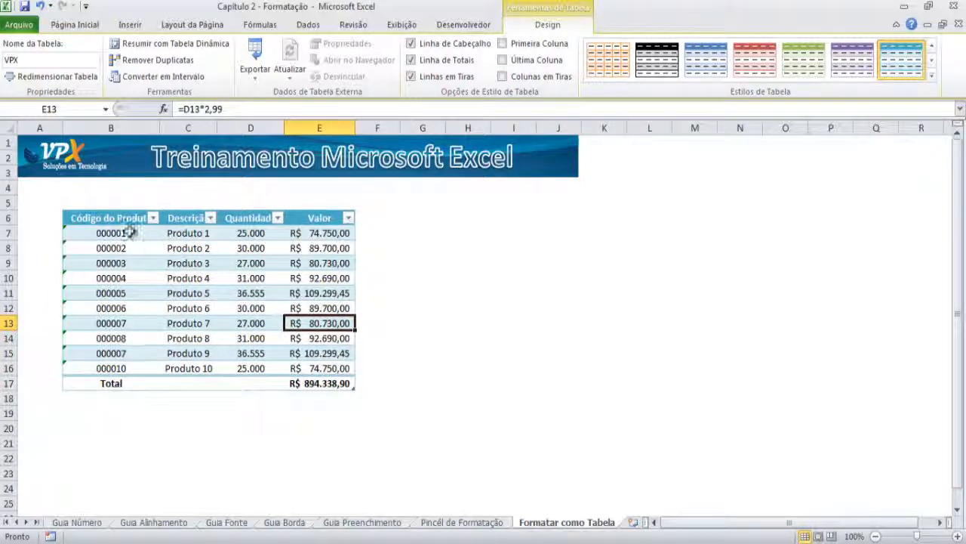
pyautogui.click(456, 77)
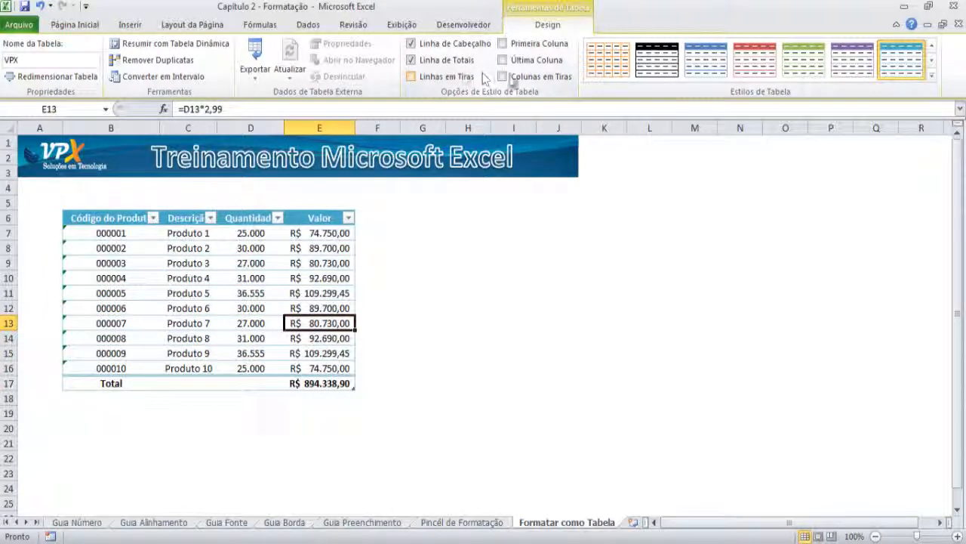
pyautogui.click(520, 80)
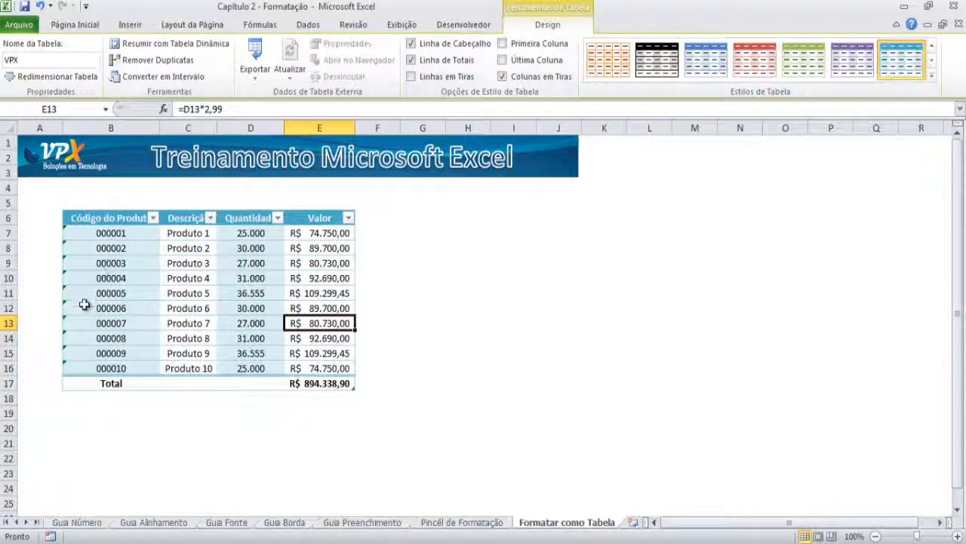
pyautogui.click(534, 72)
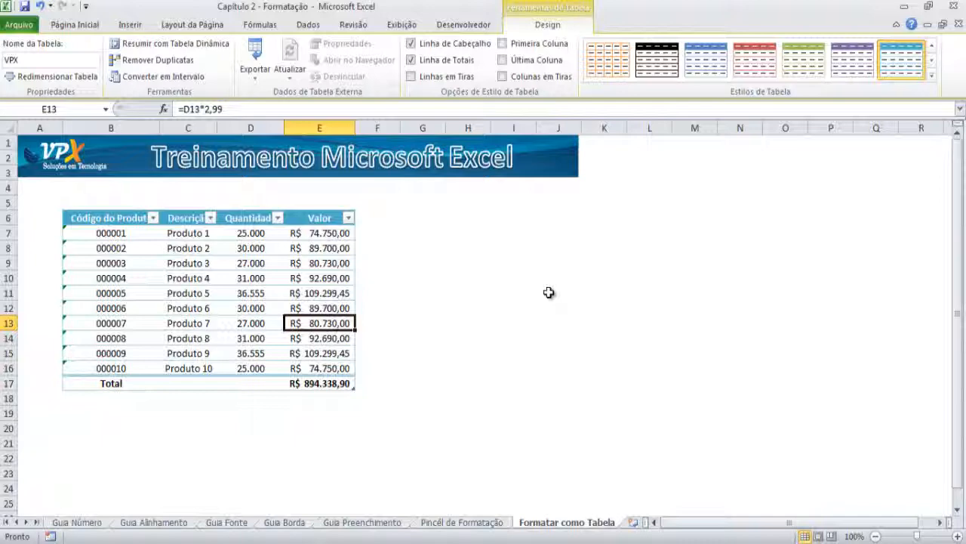
# - Browse the full table style gallery and reapply the turquoise header style from the Média group to the VPX table
pyautogui.click(932, 75)
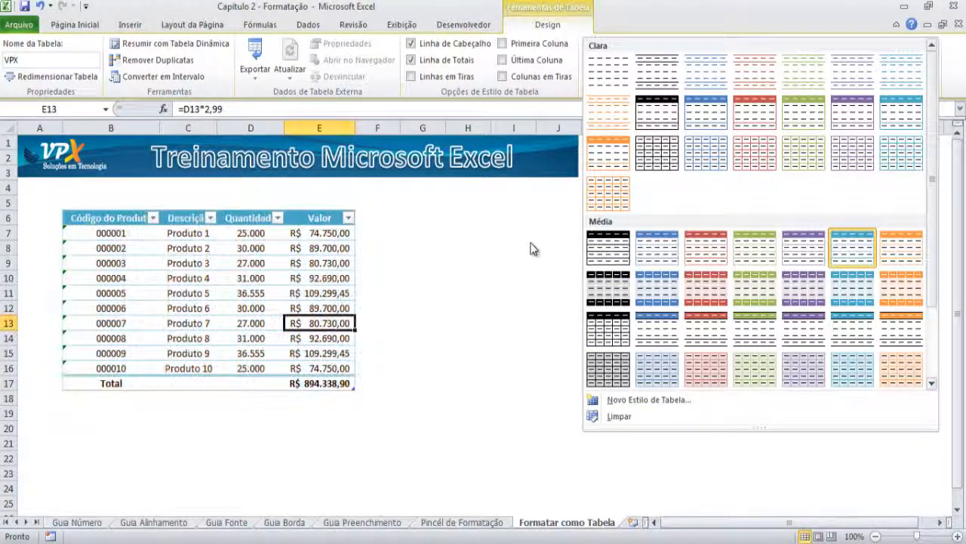
pyautogui.click(864, 249)
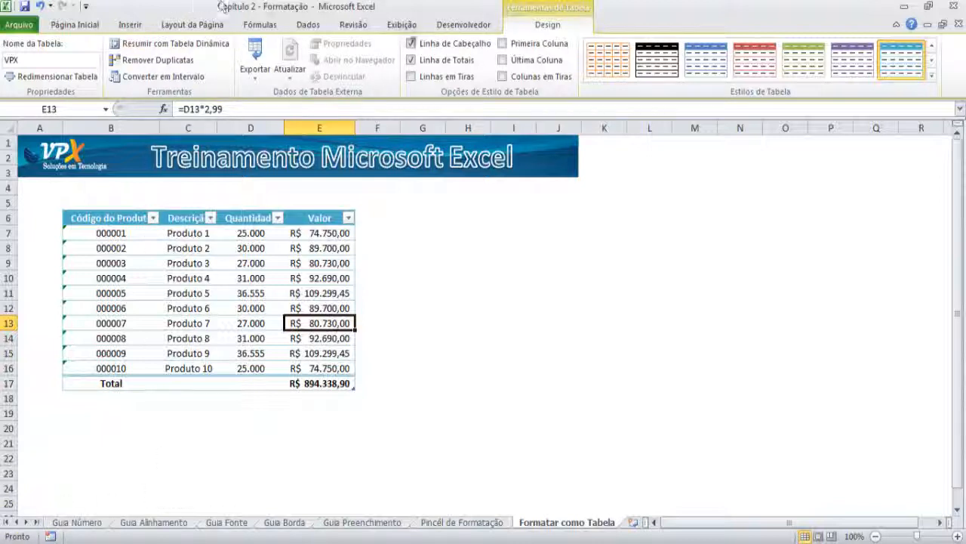
# - Fill the Valor cell of Produto 7 (E13) with a medium blue theme colour
pyautogui.click(75, 24)
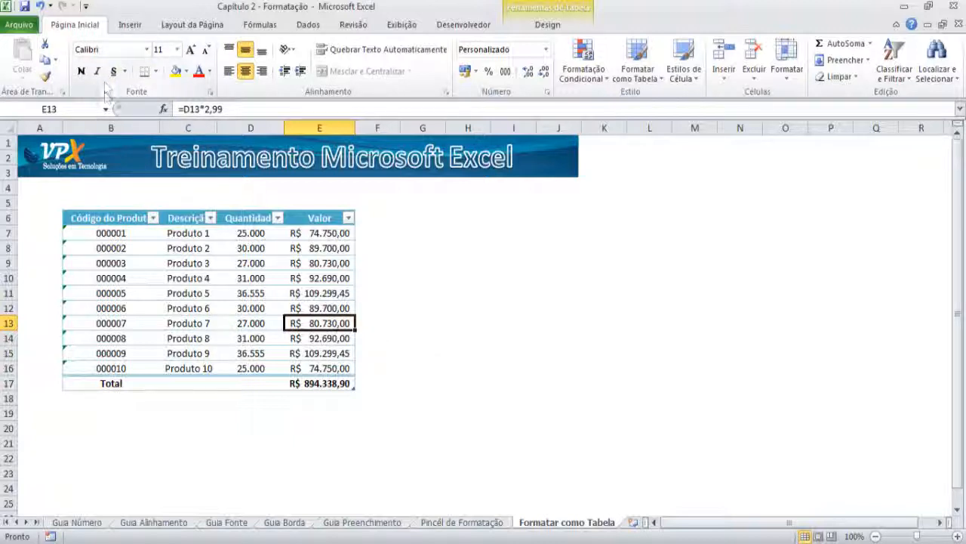
pyautogui.click(186, 72)
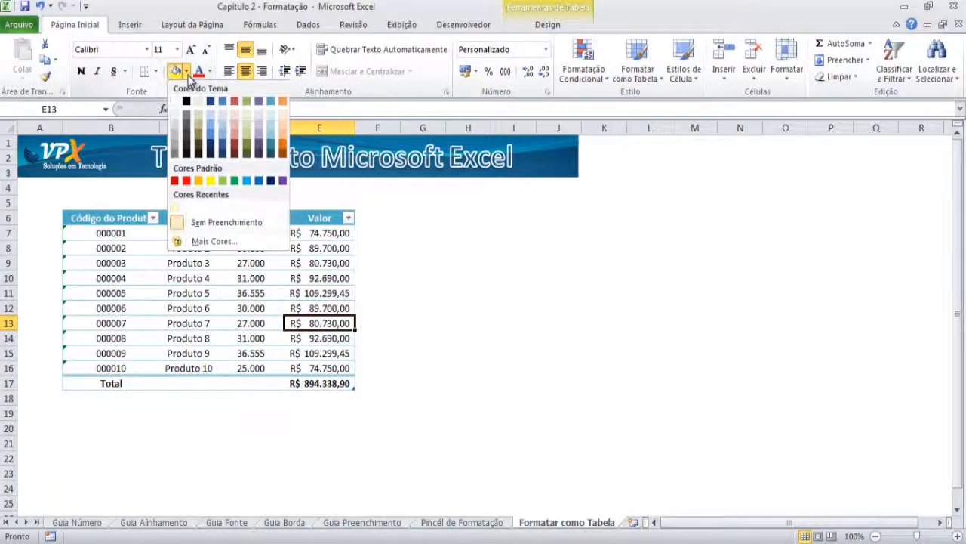
pyautogui.click(226, 139)
# - Select column D and review the available border types and number formats without applying any
pyautogui.click(225, 128)
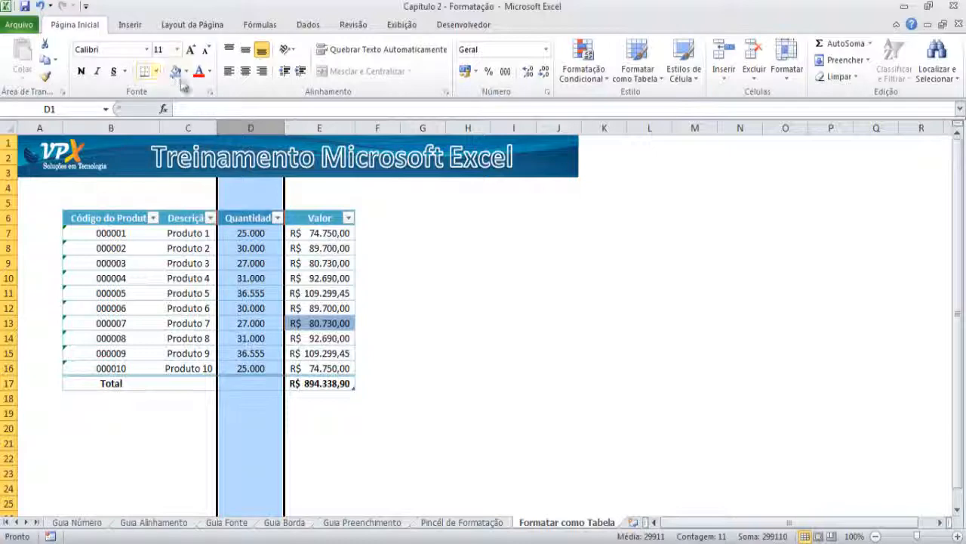
pyautogui.click(156, 72)
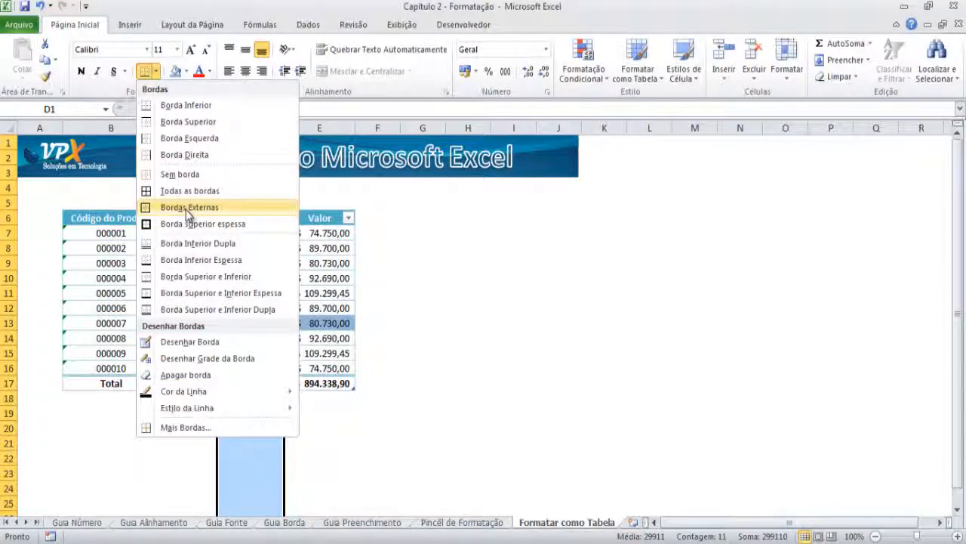
pyautogui.click(381, 244)
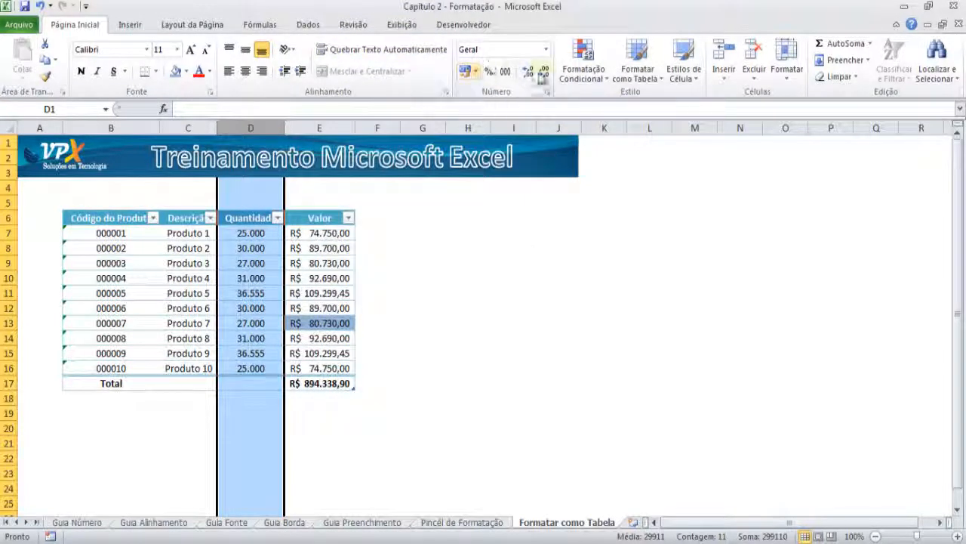
pyautogui.click(547, 50)
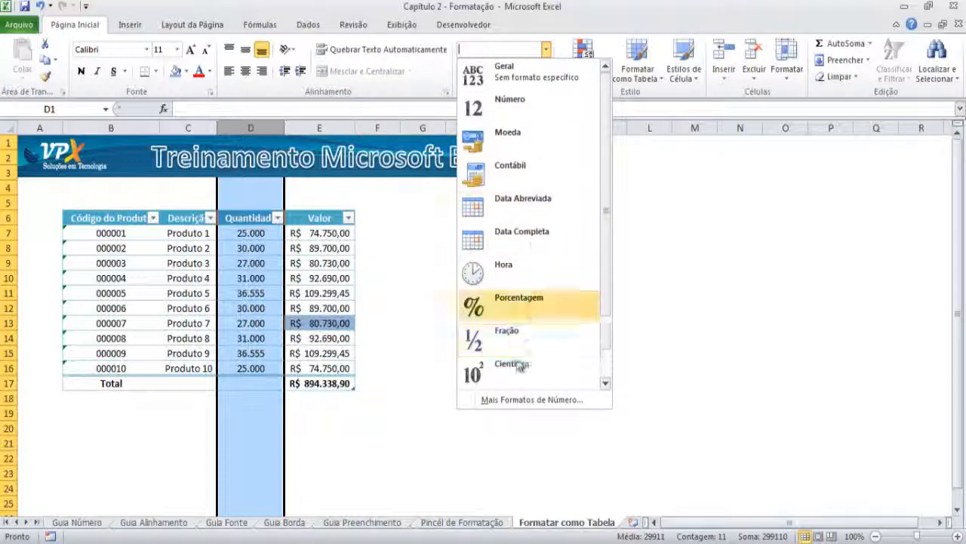
pyautogui.click(526, 6)
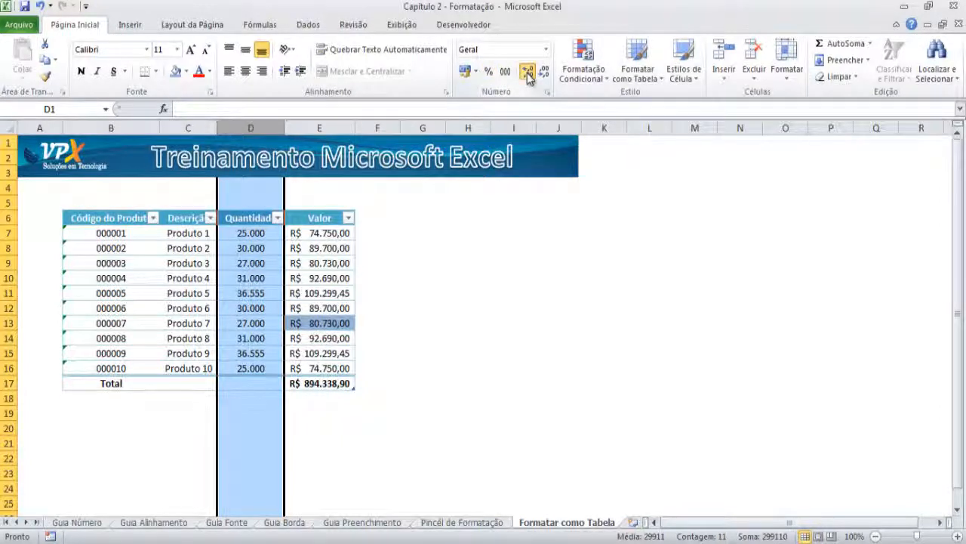
# - Try extra decimal places on the Quantidade value of Produto 2 (D8), removing them again
pyautogui.click(264, 247)
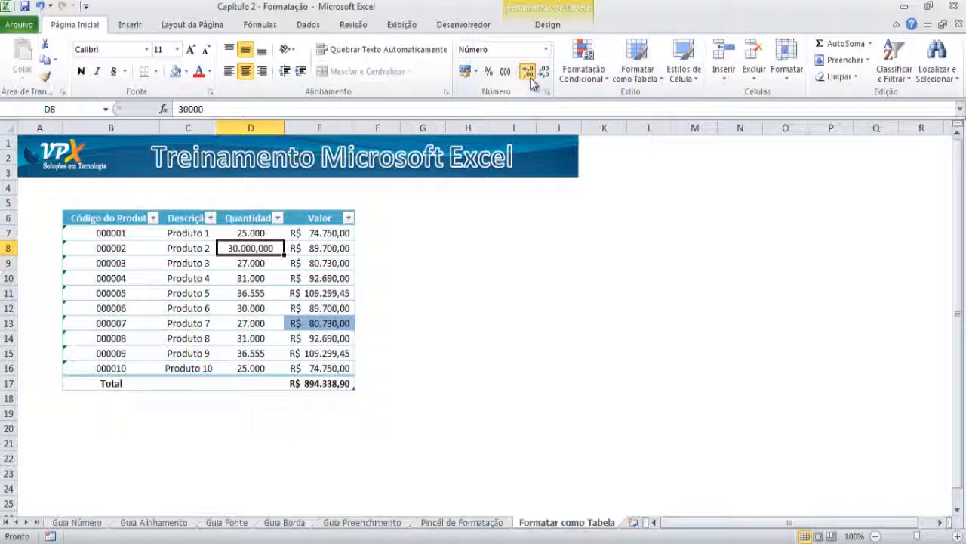
pyautogui.click(549, 79)
pyautogui.click(549, 79)
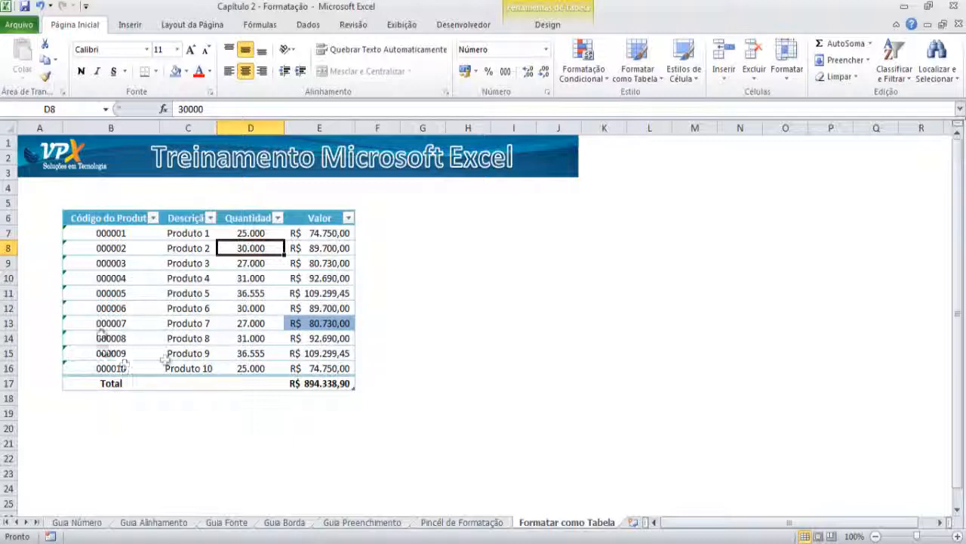
# - Open the Formatar Células dialog for the Produto 5 description cell (C11)
pyautogui.rightClick(189, 294)
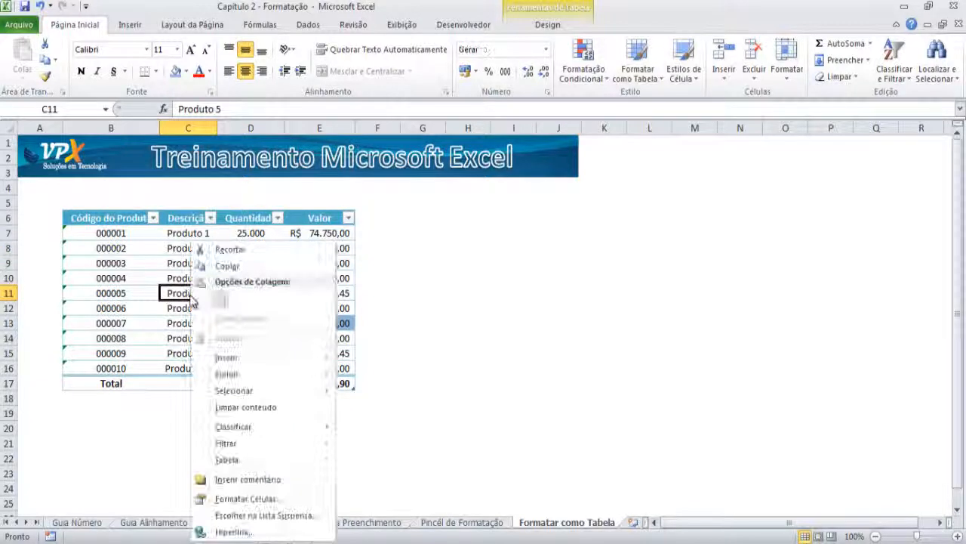
pyautogui.click(294, 501)
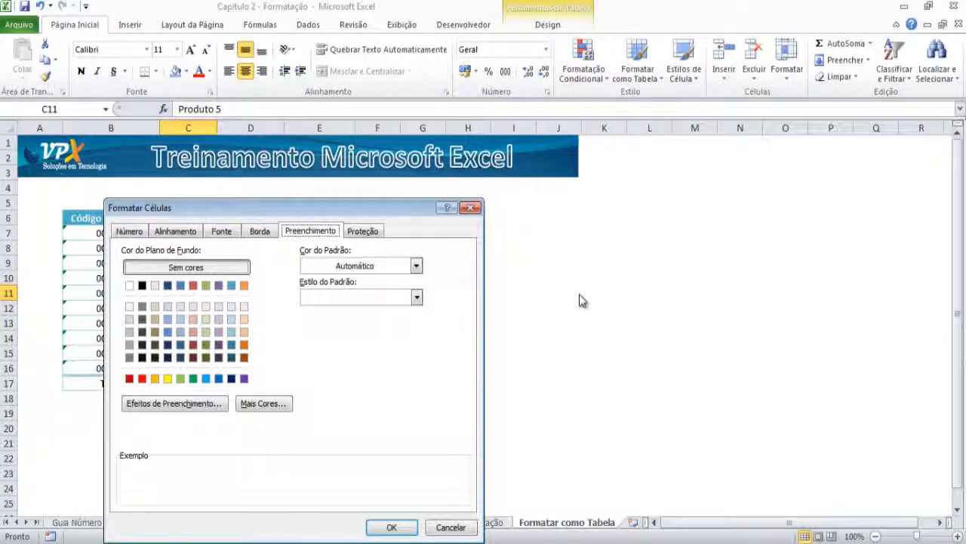